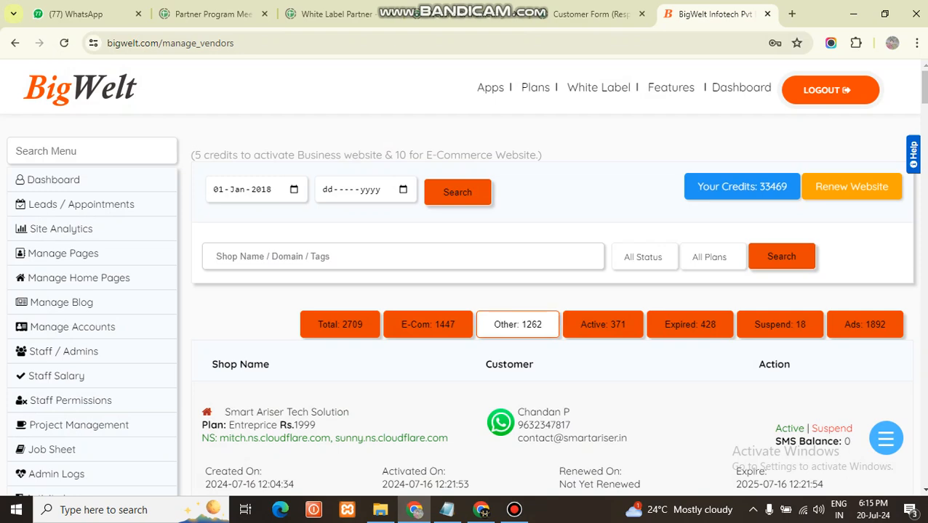
Read through the domain connection instructions in Notepad, from the name server change to the second TXT record
click(447, 510)
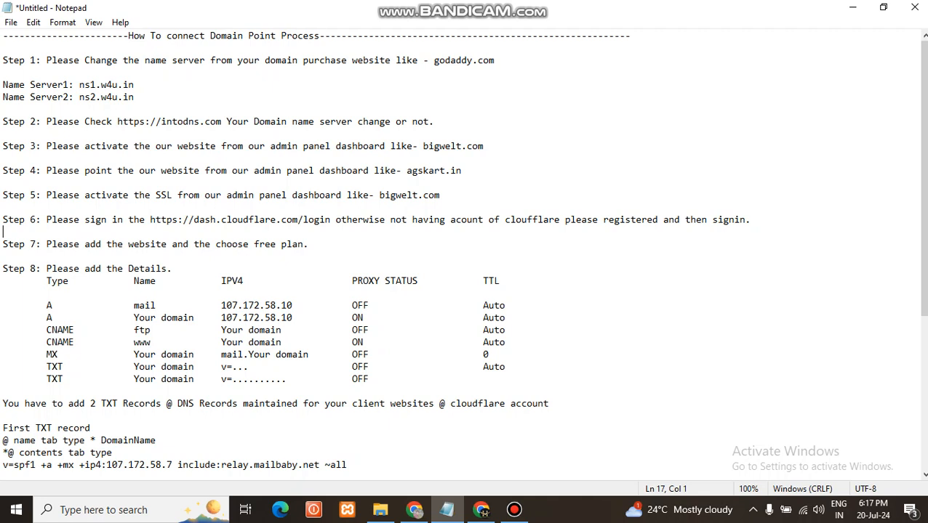
scroll(466, 254, down, 1)
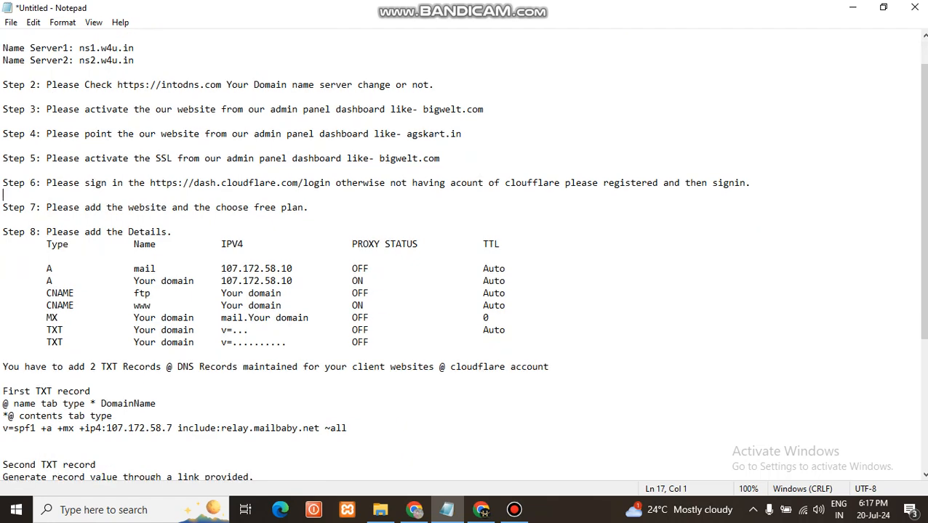
scroll(465, 254, down, 1)
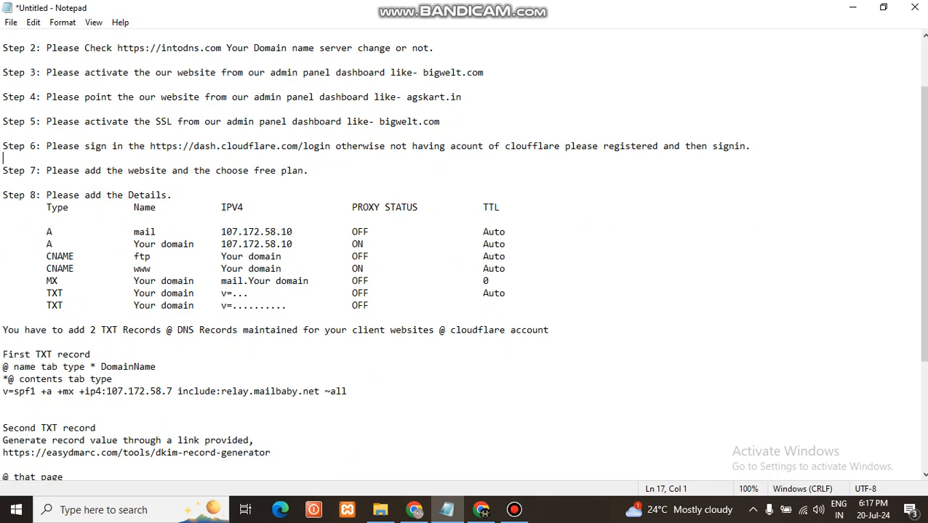
drag(3, 391, 3, 404)
click(3, 404)
scroll(465, 255, down, 2)
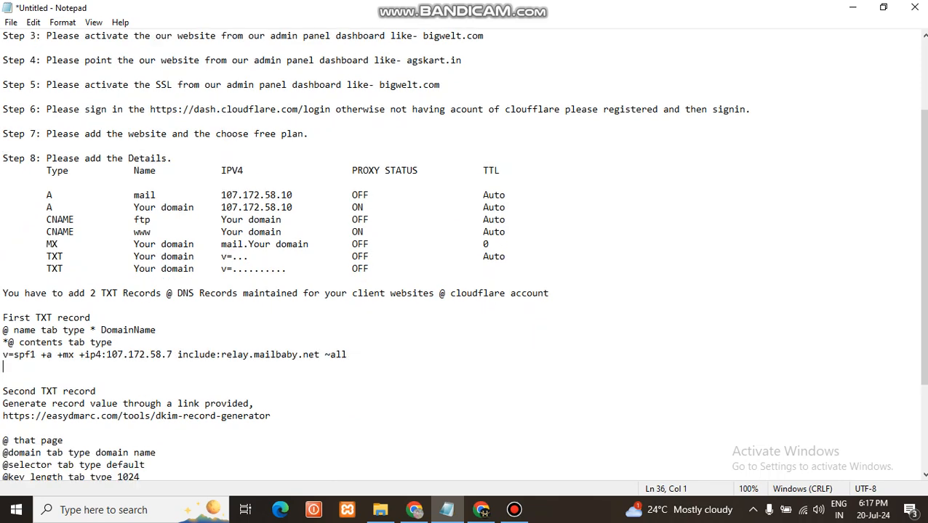
click(3, 380)
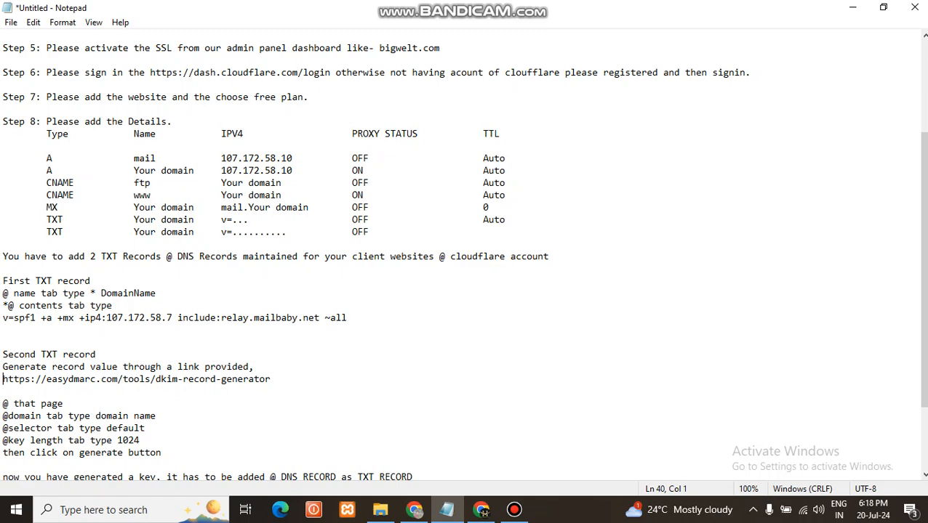
click(852, 7)
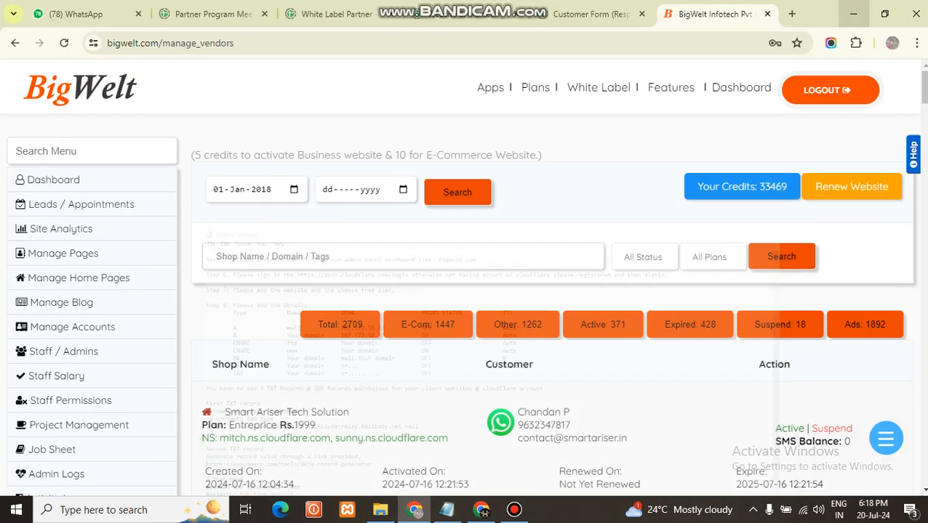
click(514, 510)
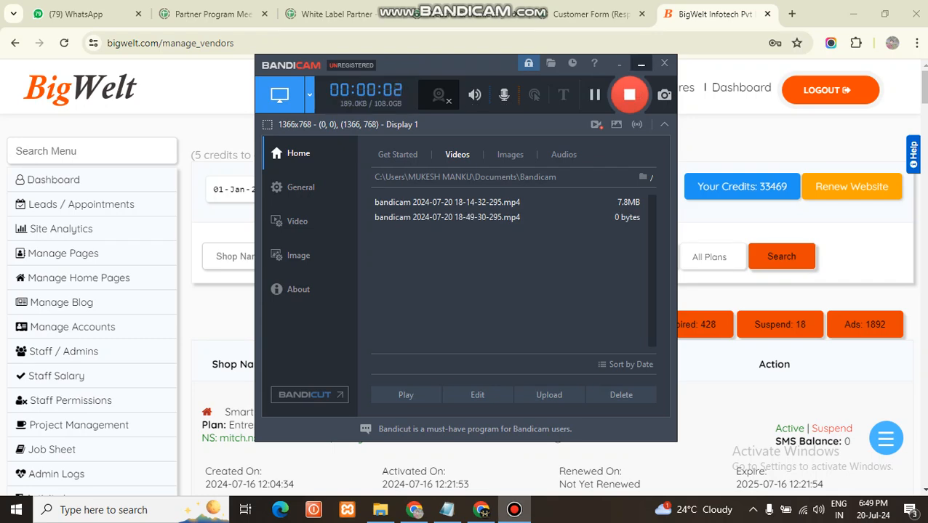
click(641, 64)
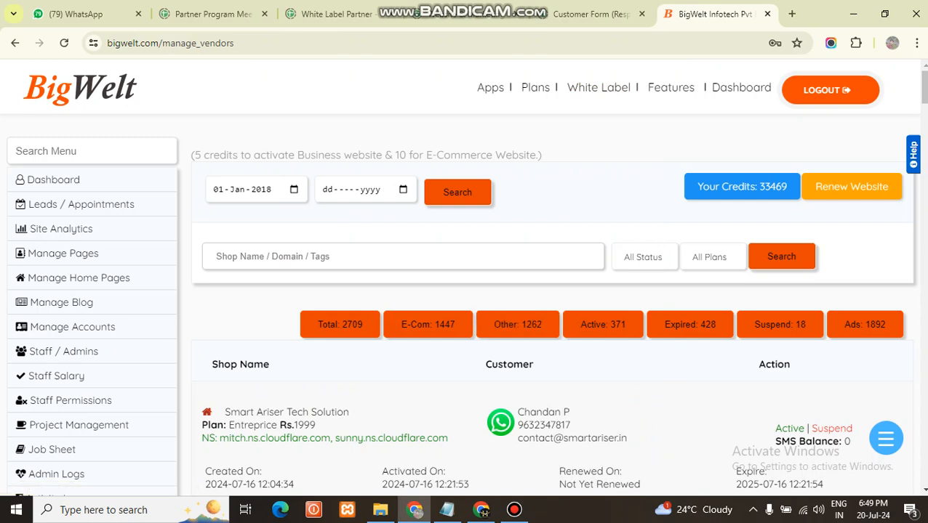
Reread step 1 of the Notepad instructions and search for godaddy in the Chrome window with the empty tab
click(481, 509)
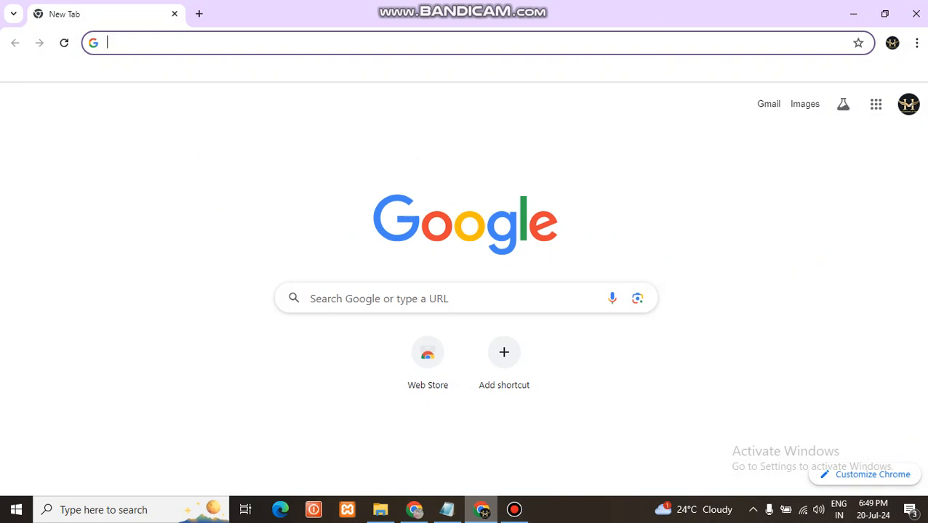
click(447, 510)
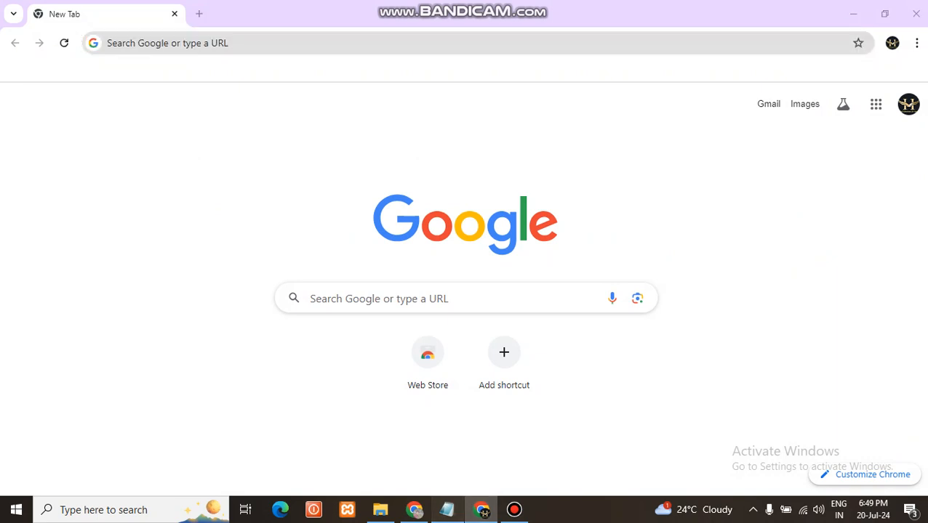
scroll(463, 254, up, 4)
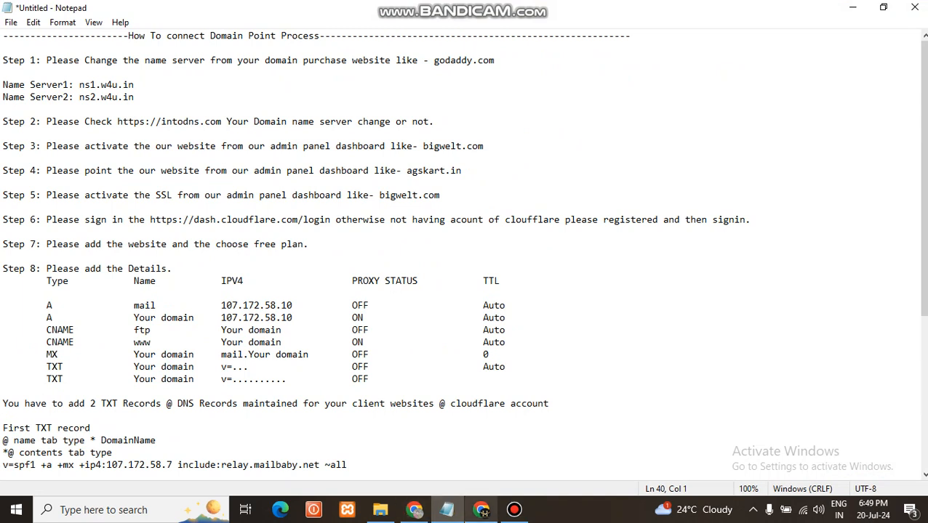
click(480, 509)
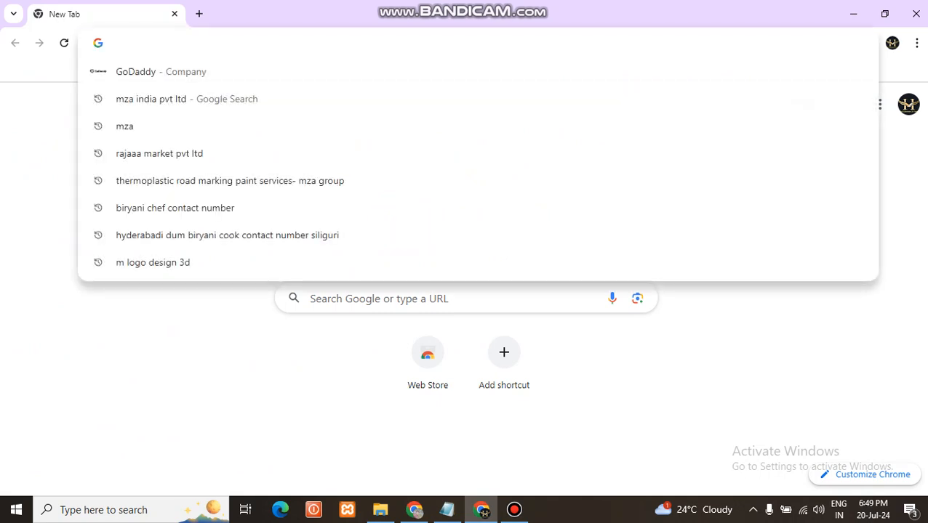
text(godaddy)
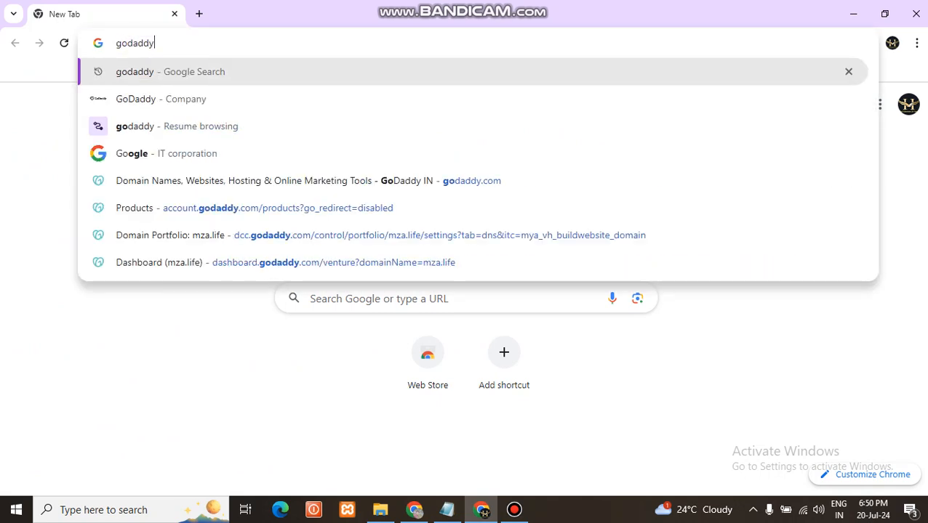
key(Return)
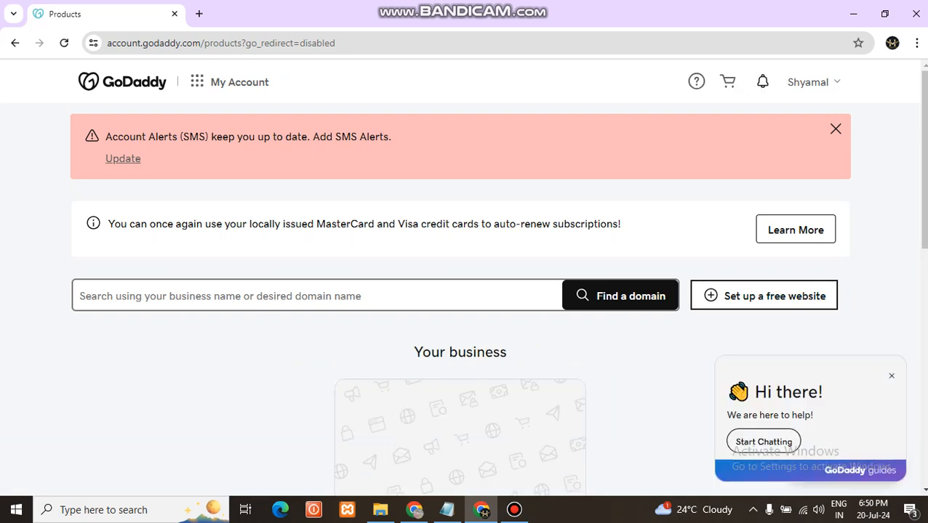
Open the DNS nameserver settings of the mza.life domain from the account's product list
scroll(462, 276, down, 5)
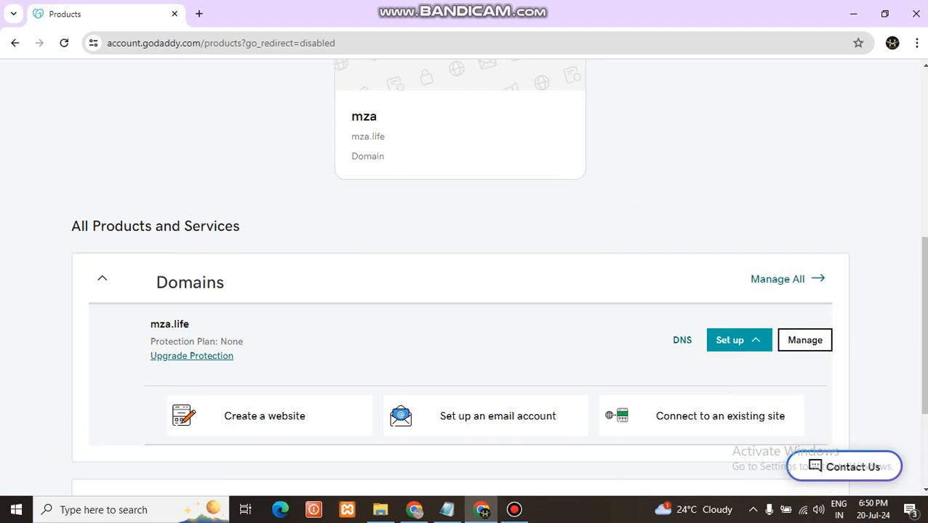
scroll(462, 276, up, 5)
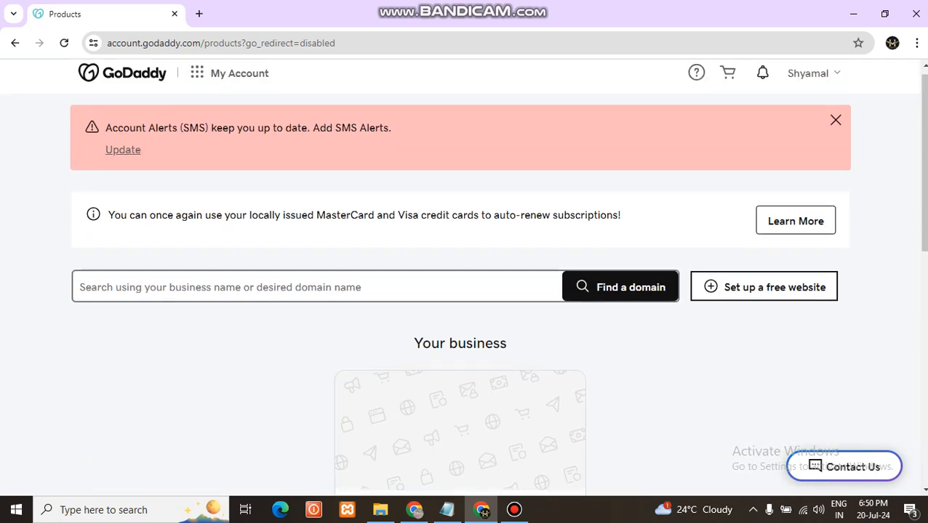
scroll(701, 348, down, 7)
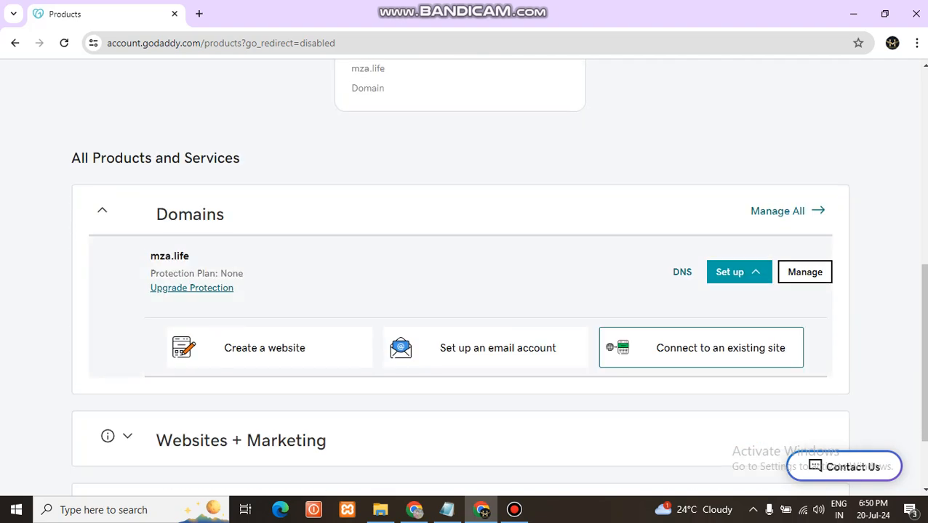
click(805, 272)
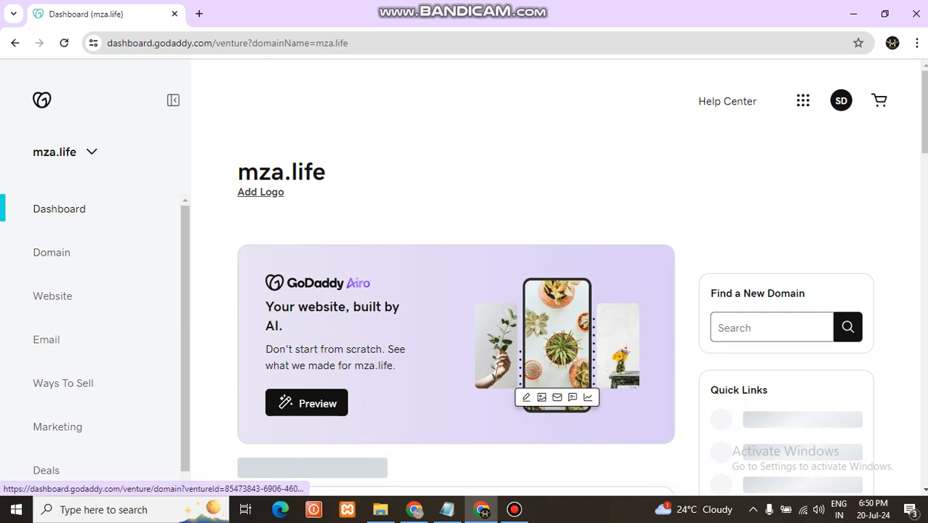
click(52, 252)
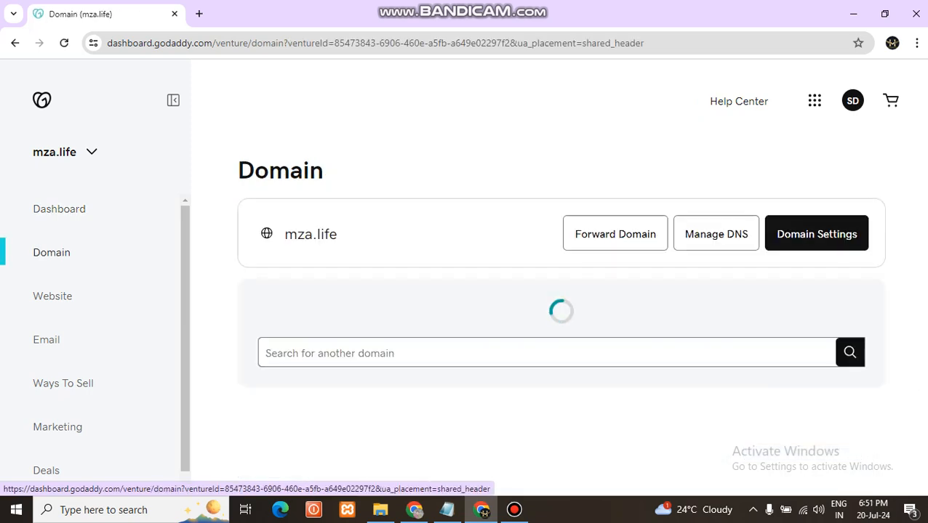
click(716, 233)
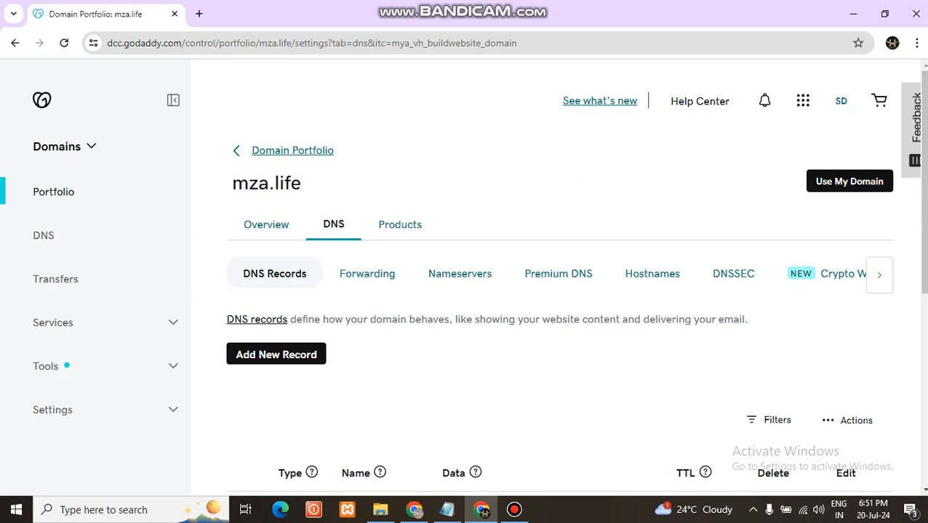
click(459, 274)
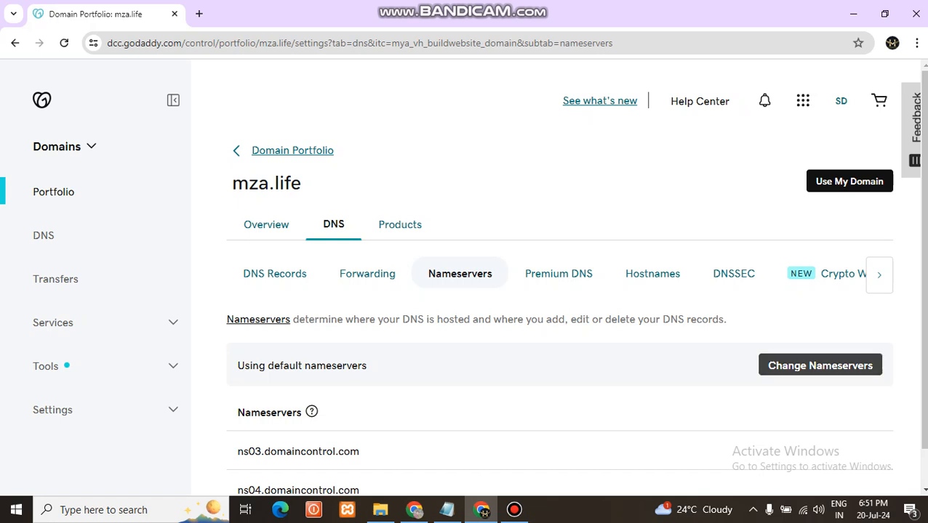
Switch mza.life to own nameservers and enter ns1.w4u.in, copied from the Notepad instructions, as Nameserver 1
click(819, 366)
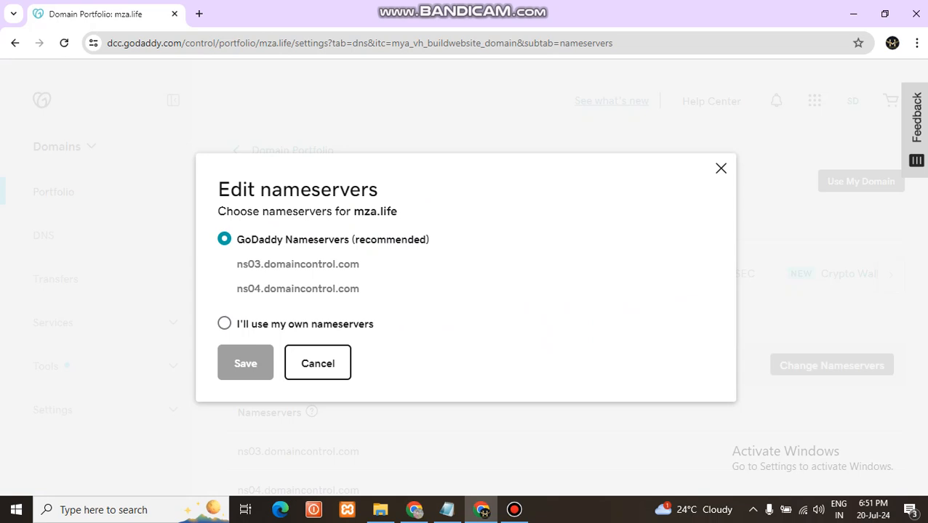
click(225, 323)
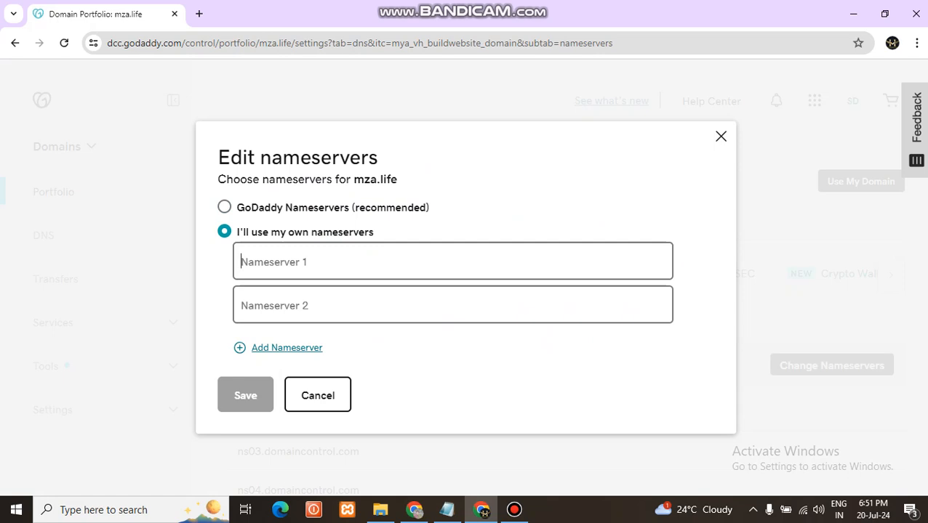
click(446, 510)
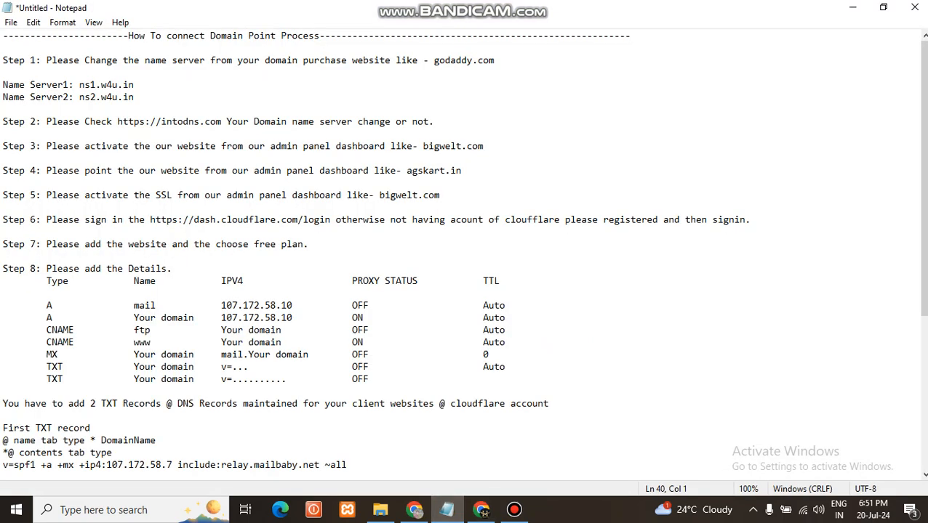
drag(135, 85, 79, 85)
key(ctrl+c)
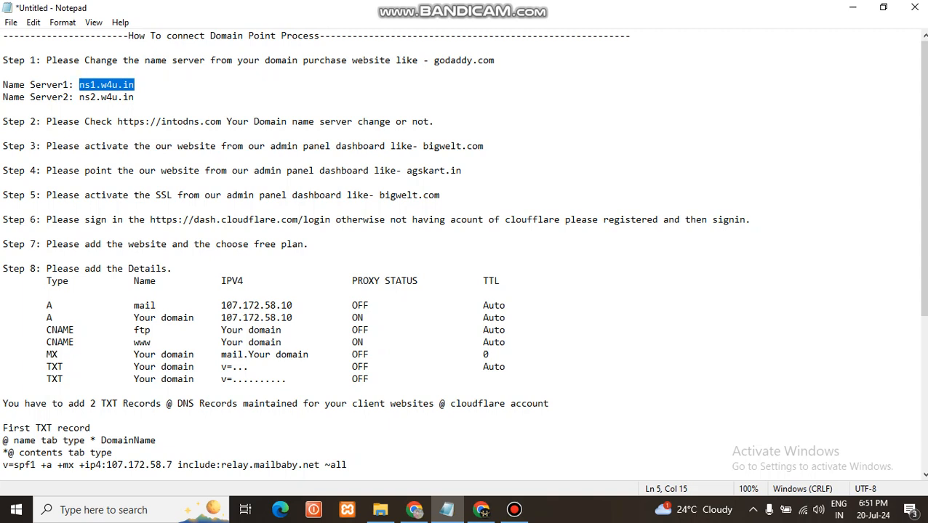
click(481, 510)
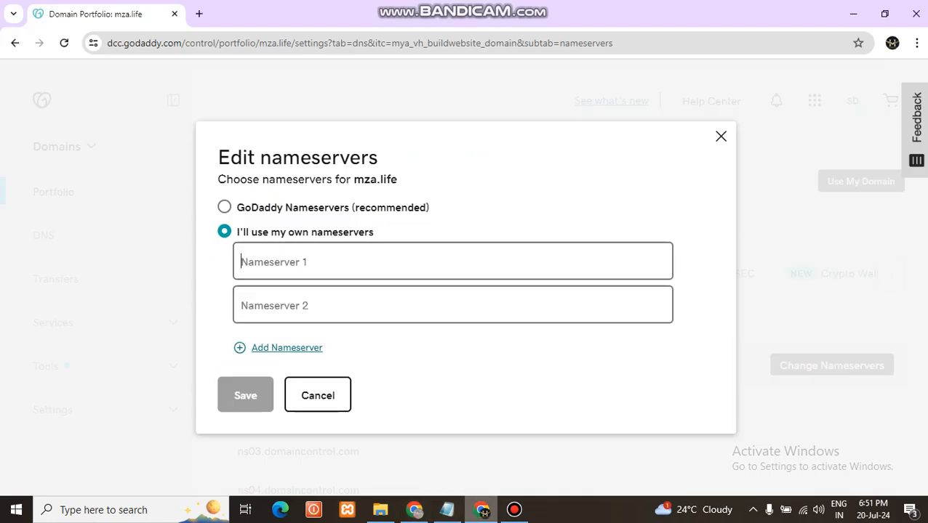
key(ctrl+v)
key(Tab)
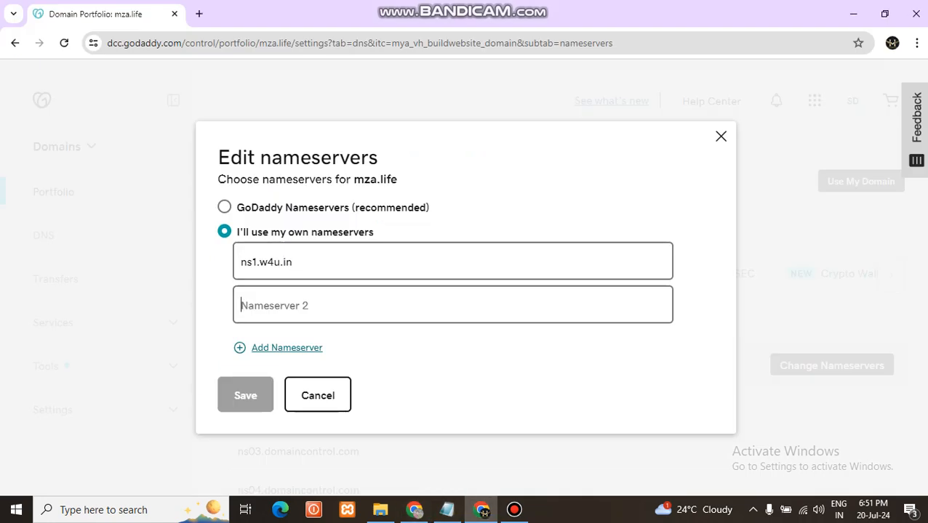
Enter ns2.w4u.in as Nameserver 2 by reusing the copied first nameserver and changing its number to 2
key(ctrl+v)
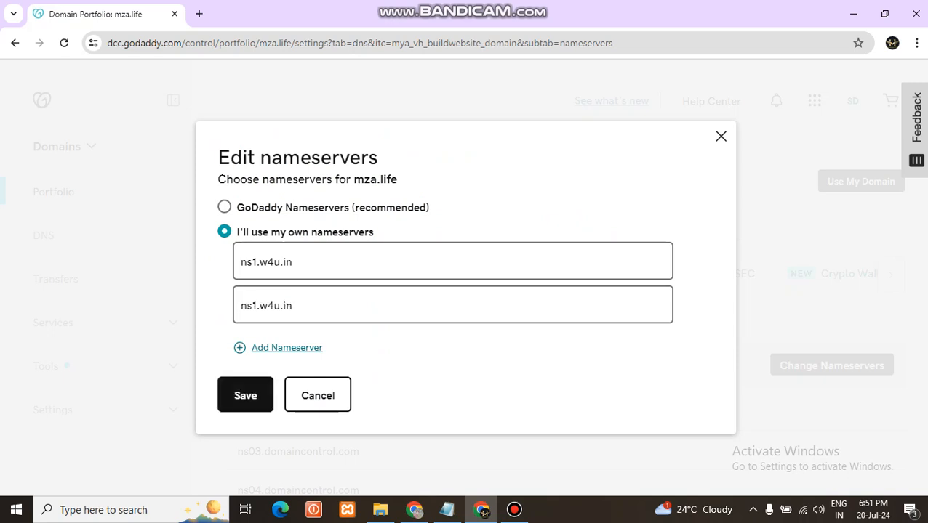
click(257, 305)
text(])
key(BackSpace)
text(2)
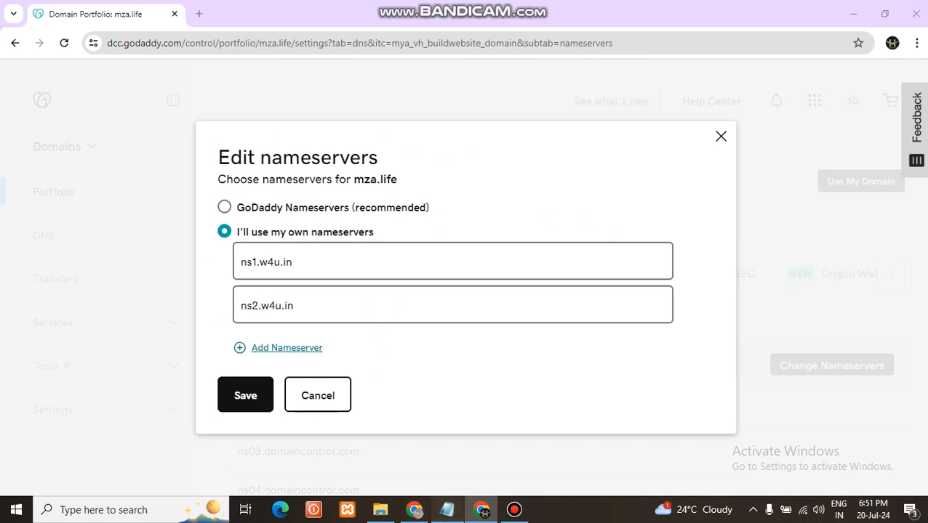
Check the nameserver entries against the Notepad instructions, save and consent to the change, and refresh the nameserver list
click(446, 509)
click(90, 85)
click(91, 97)
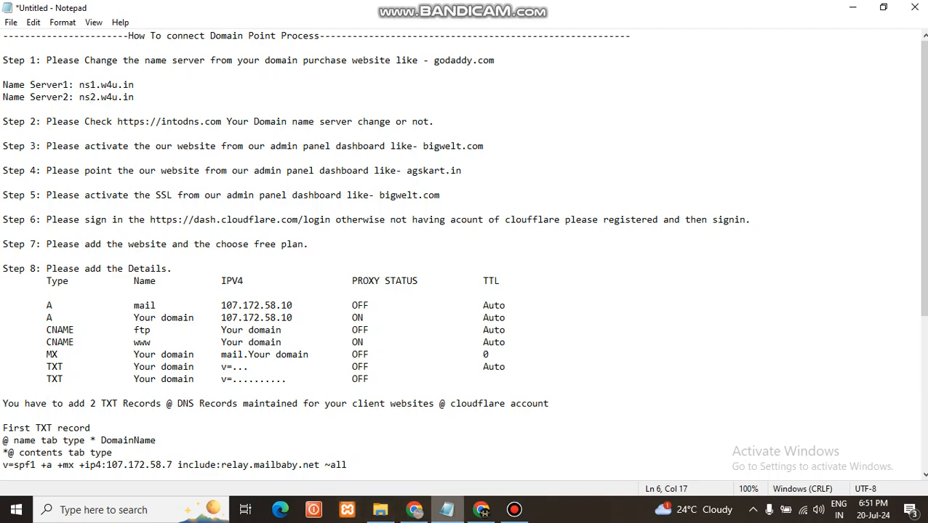
click(481, 510)
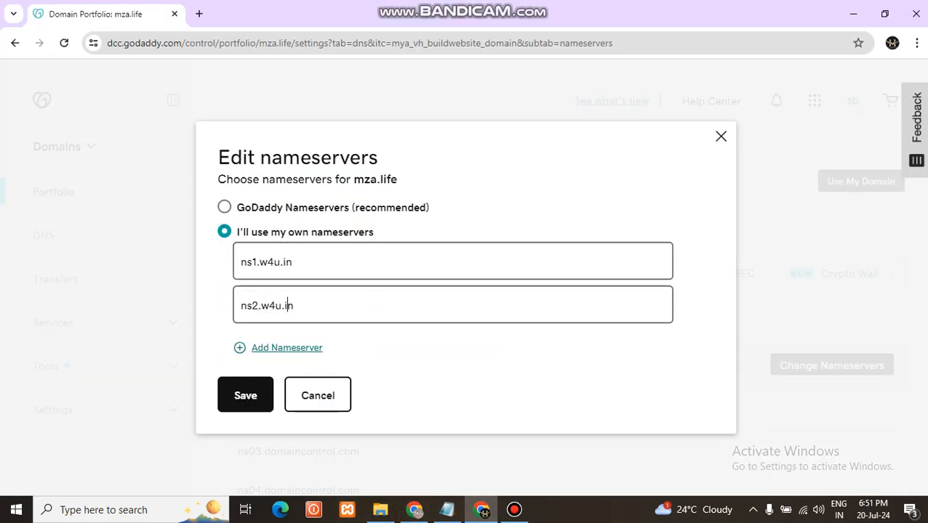
click(245, 396)
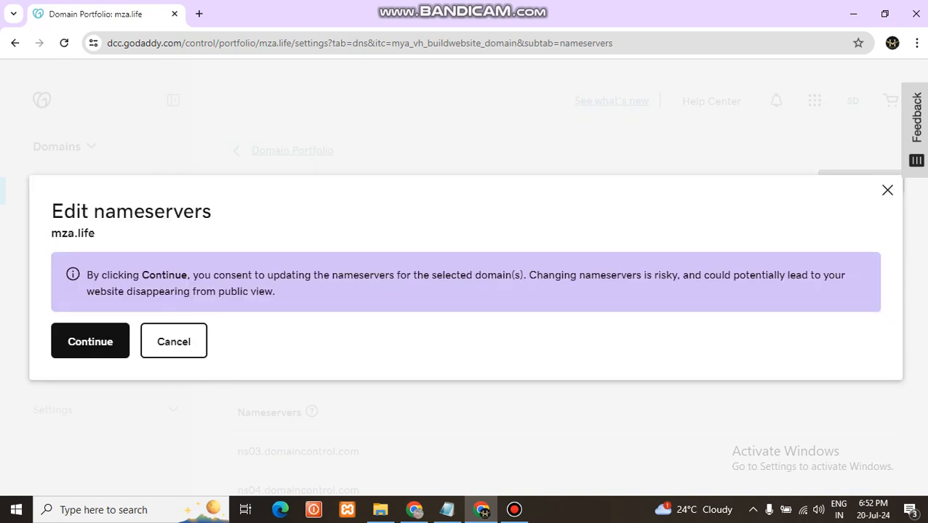
click(90, 342)
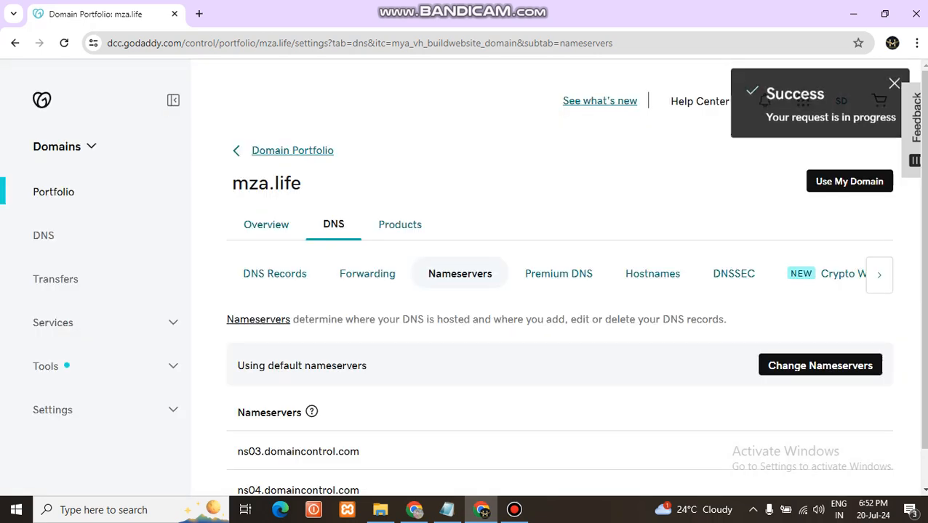
click(367, 274)
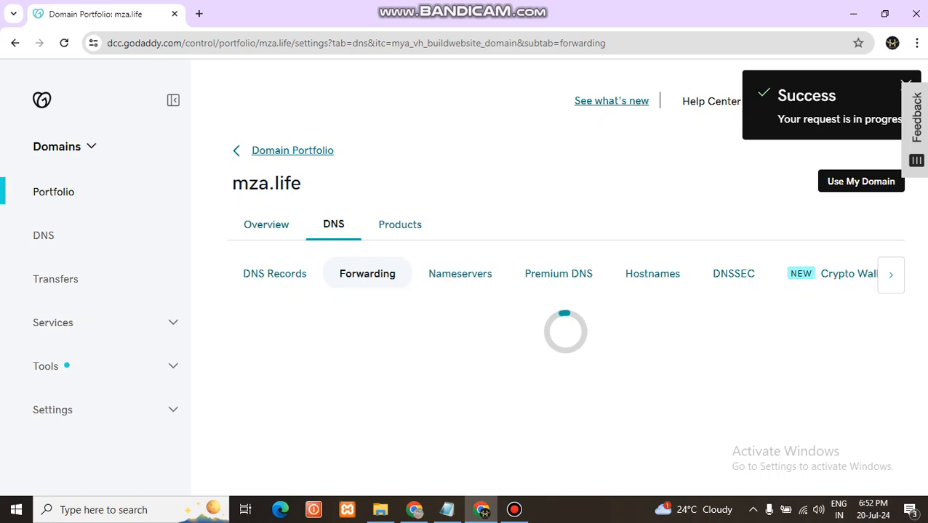
click(459, 275)
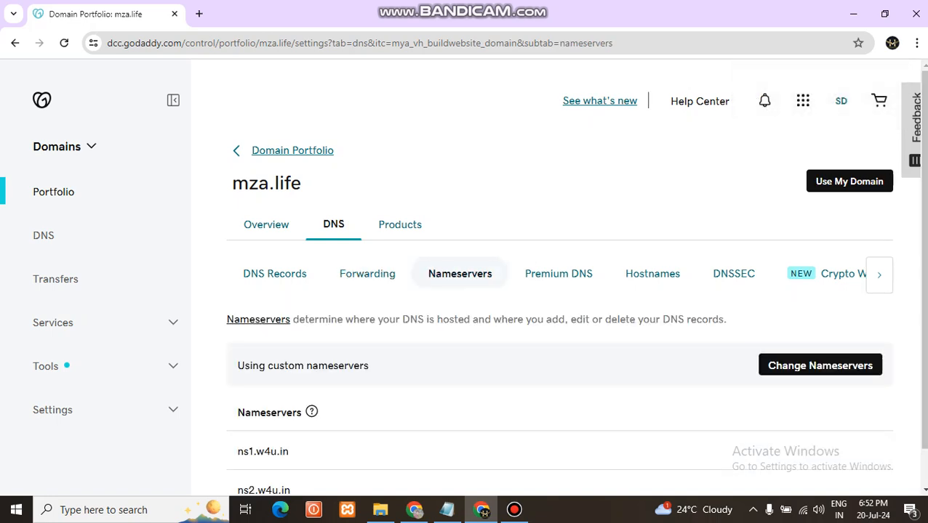
Check the saved mza.life nameservers and read the next instruction in Notepad, then return to the GoDaddy browser window
scroll(311, 383, down, 1)
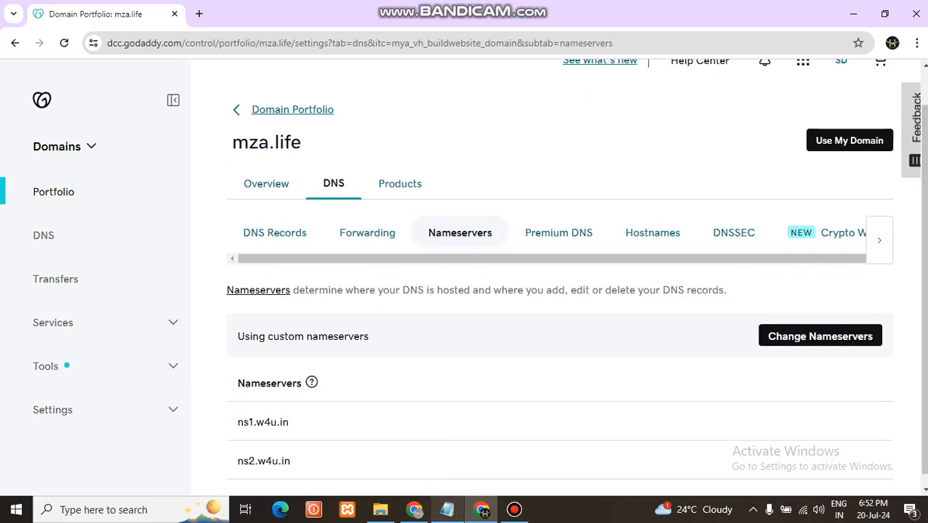
click(447, 510)
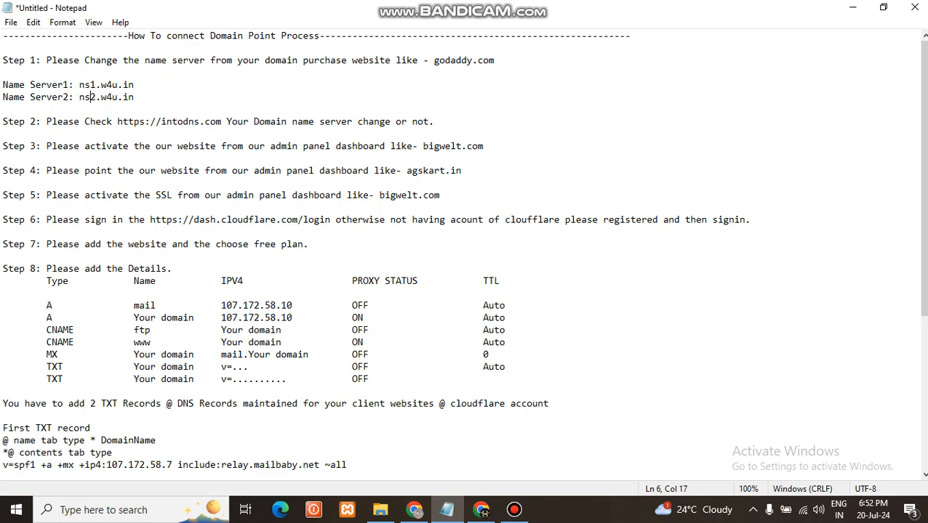
click(415, 510)
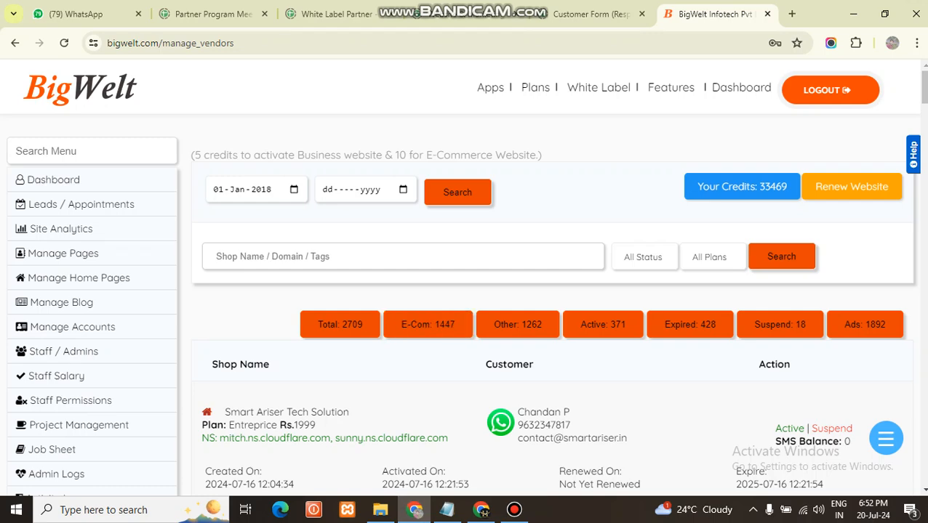
click(481, 510)
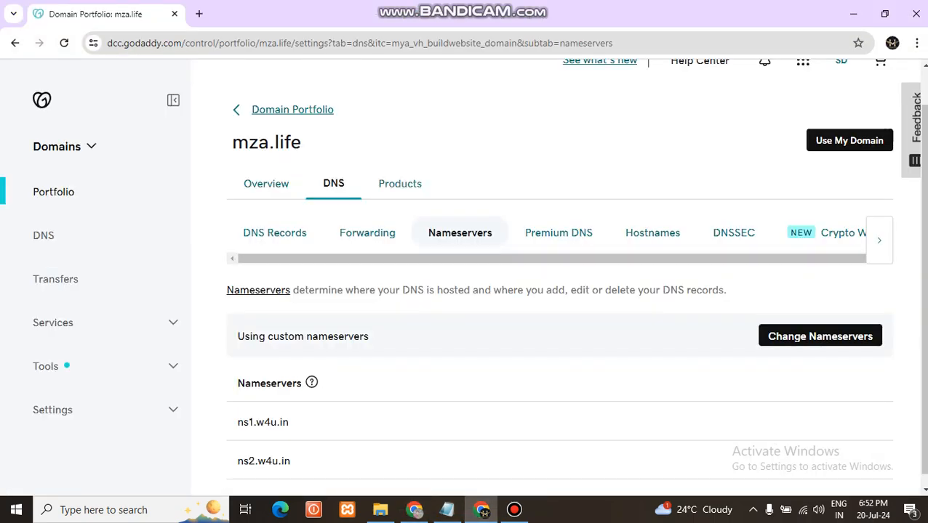
click(199, 14)
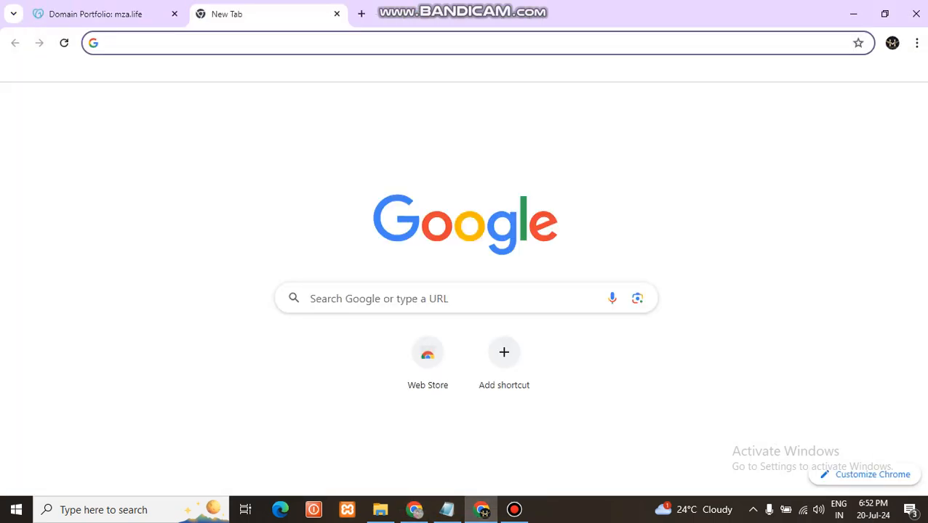
text(int)
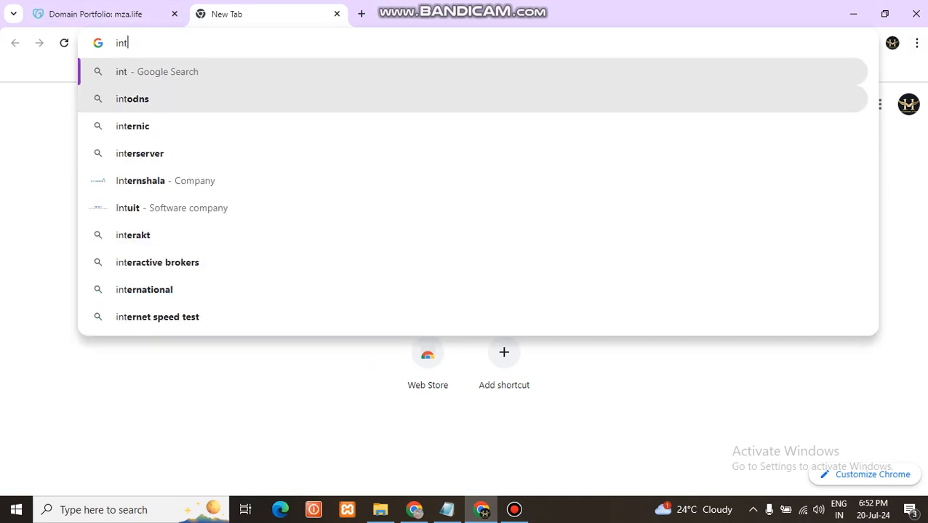
click(132, 99)
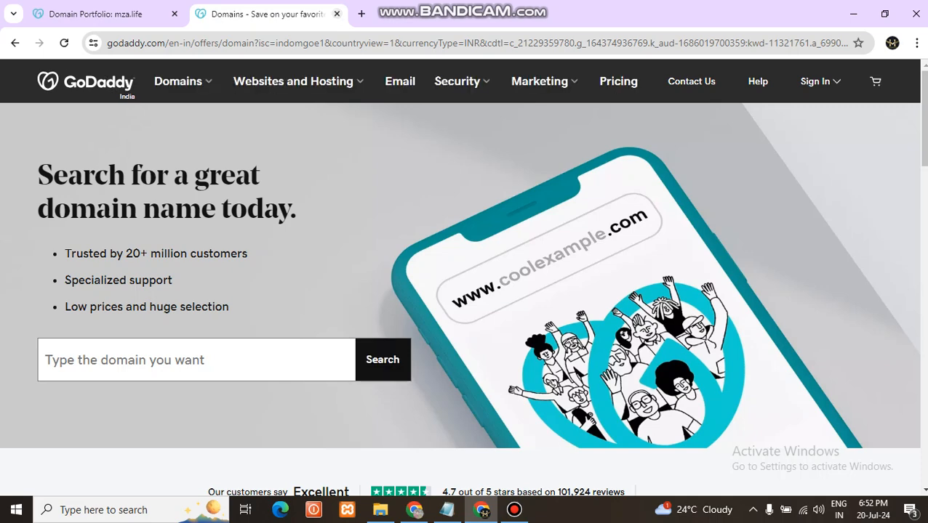
click(336, 14)
Search the web for intodns in a new browser tab and open the intoDNS site
click(199, 14)
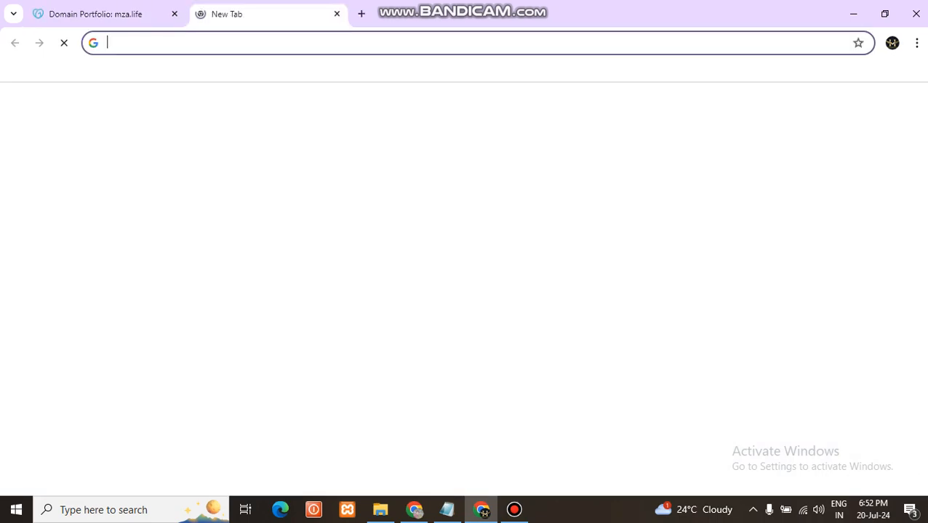
text(in)
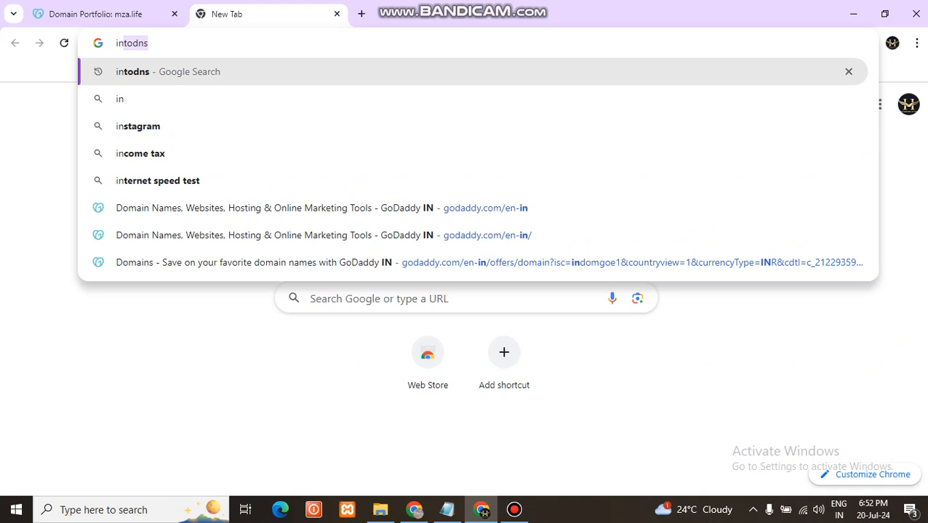
key(Return)
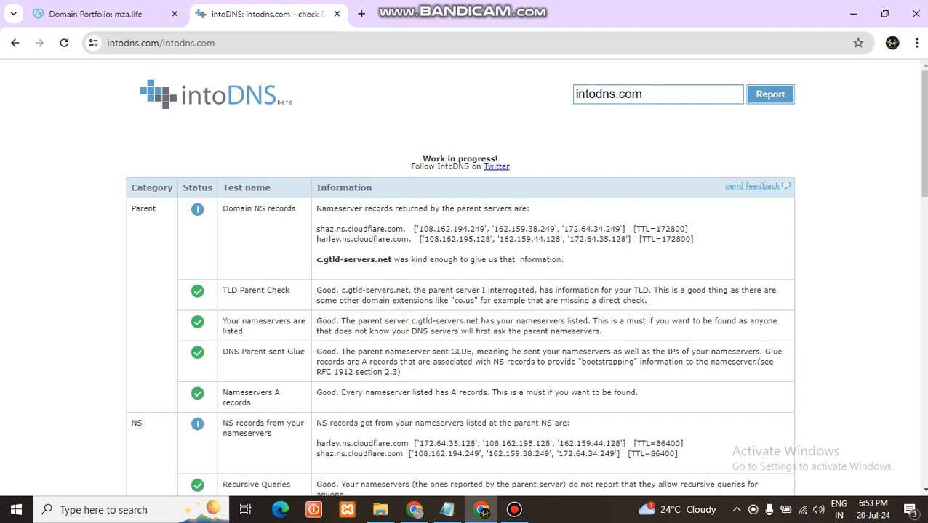
Replace the domain in intoDNS with mza.life, copied from its GoDaddy settings page, and run the DNS report
key(ctrl+a)
key(BackSpace)
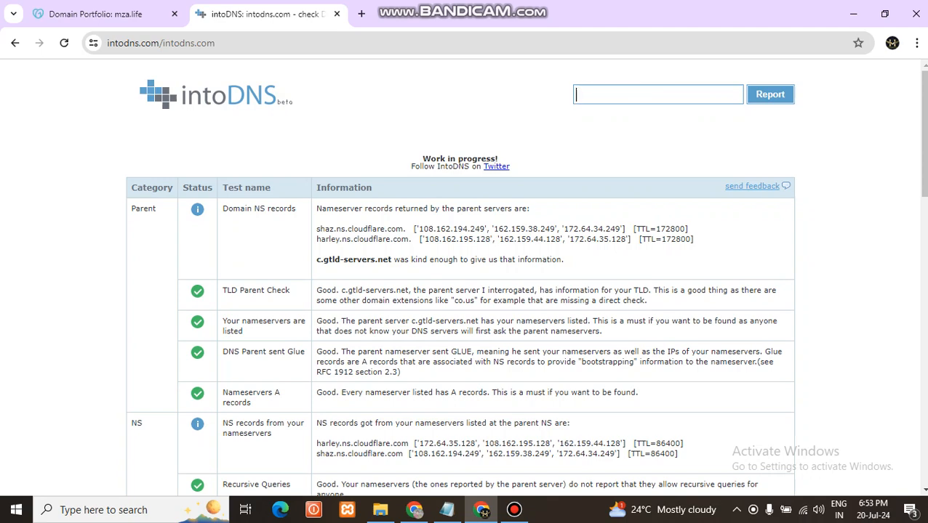
key(alt+Tab)
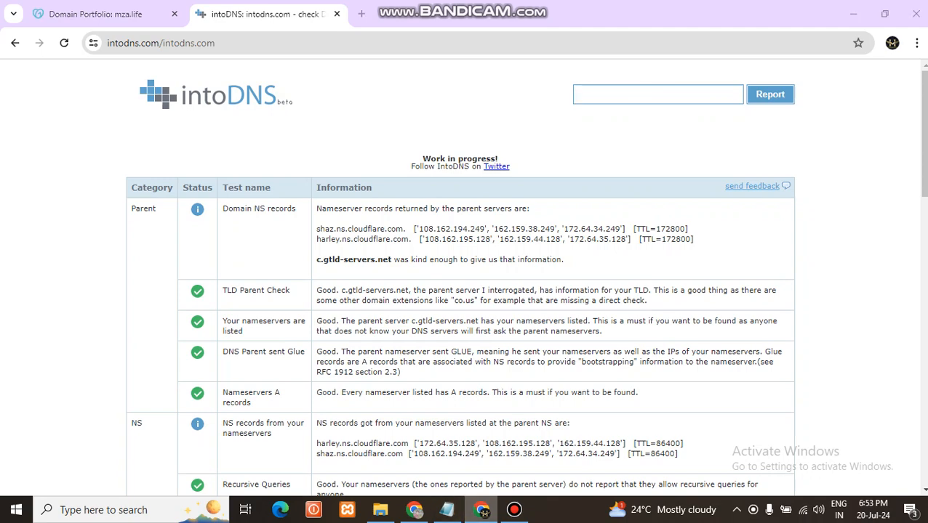
click(482, 510)
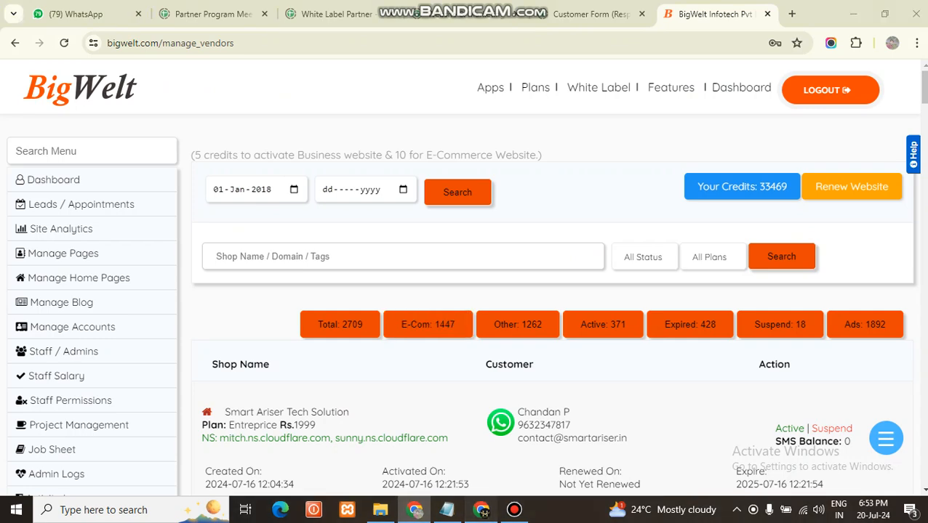
click(482, 510)
click(130, 14)
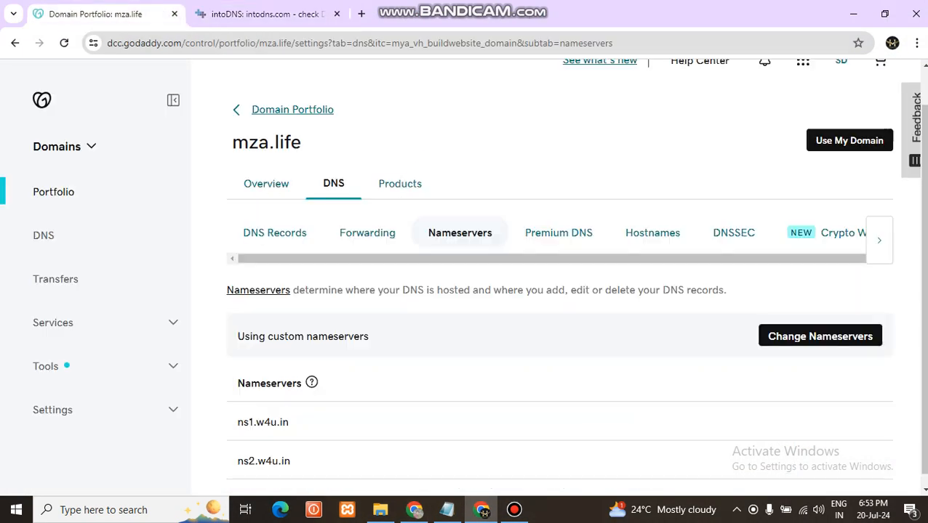
drag(301, 142, 232, 142)
key(ctrl+c)
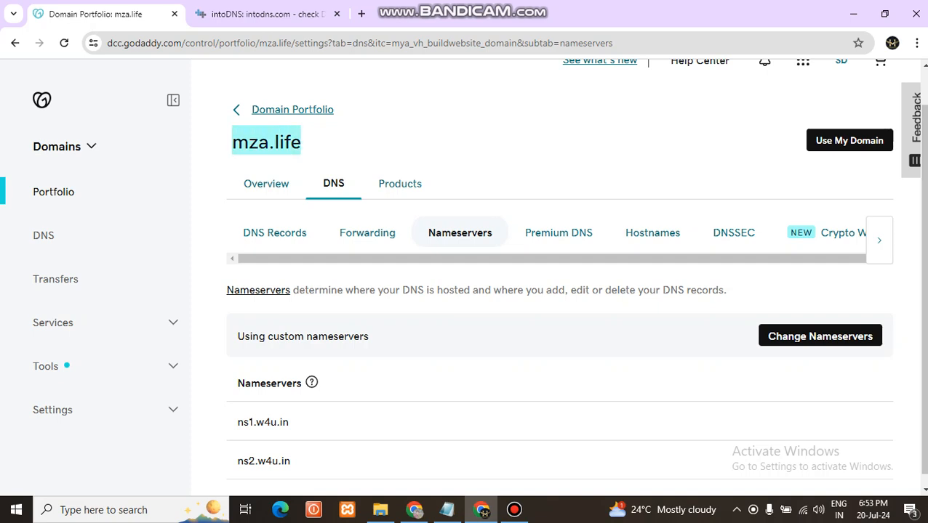
click(261, 14)
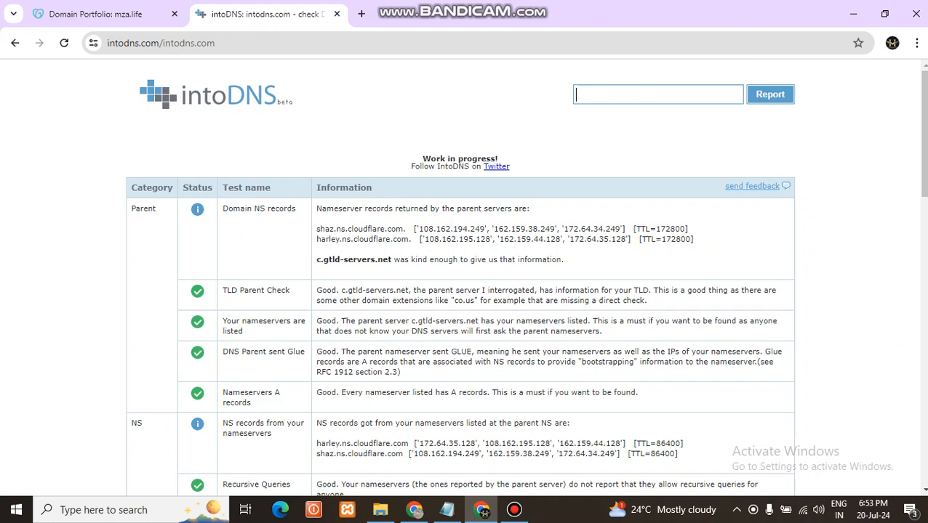
click(658, 95)
key(ctrl+v)
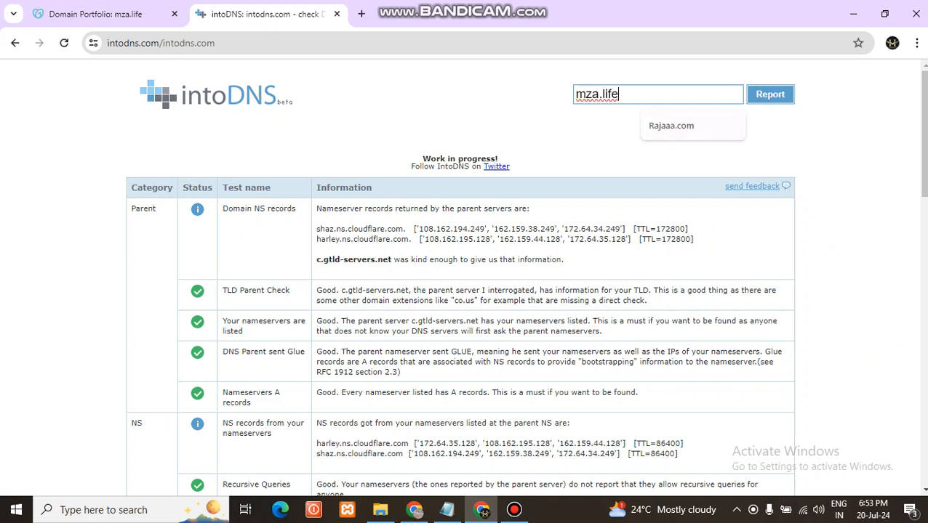
key(Return)
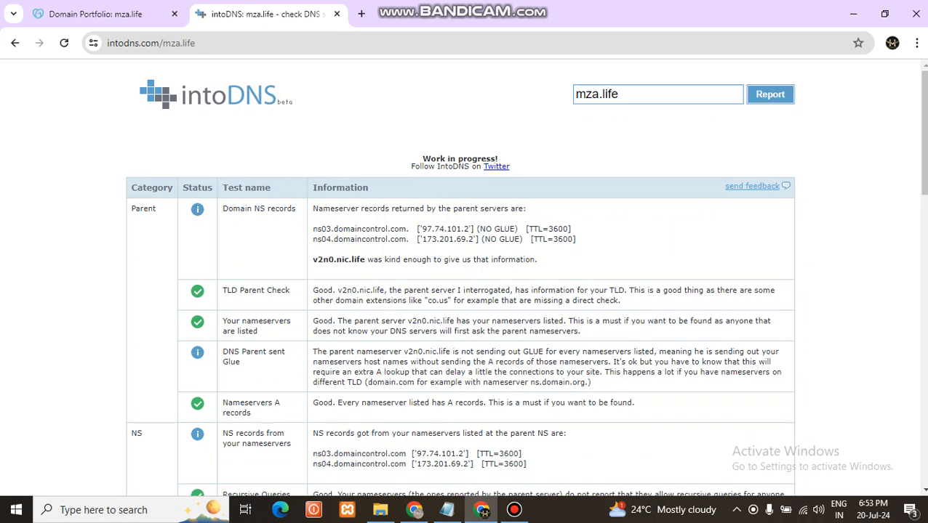
Compare the parent nameserver records in the mza.life report with the nameservers listed in the Notepad instructions
drag(411, 239, 313, 229)
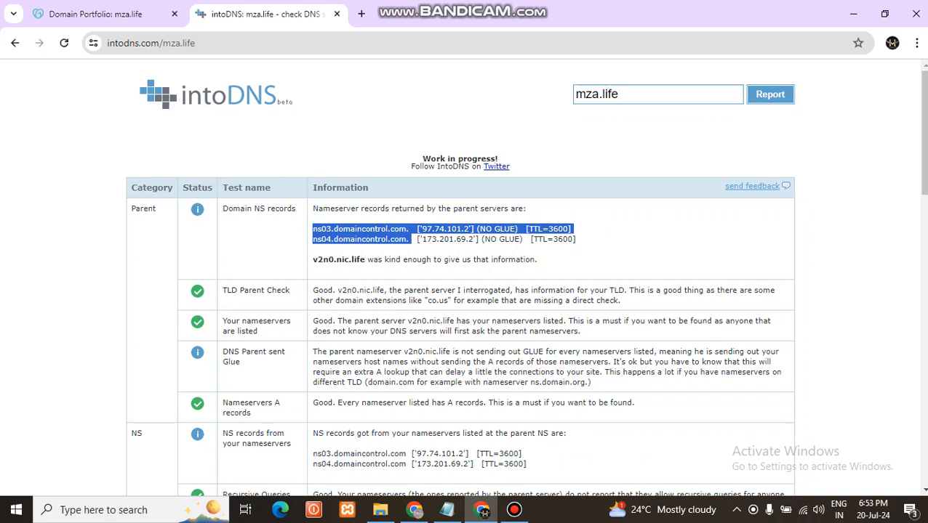
click(314, 229)
drag(406, 239, 313, 229)
click(314, 229)
click(447, 510)
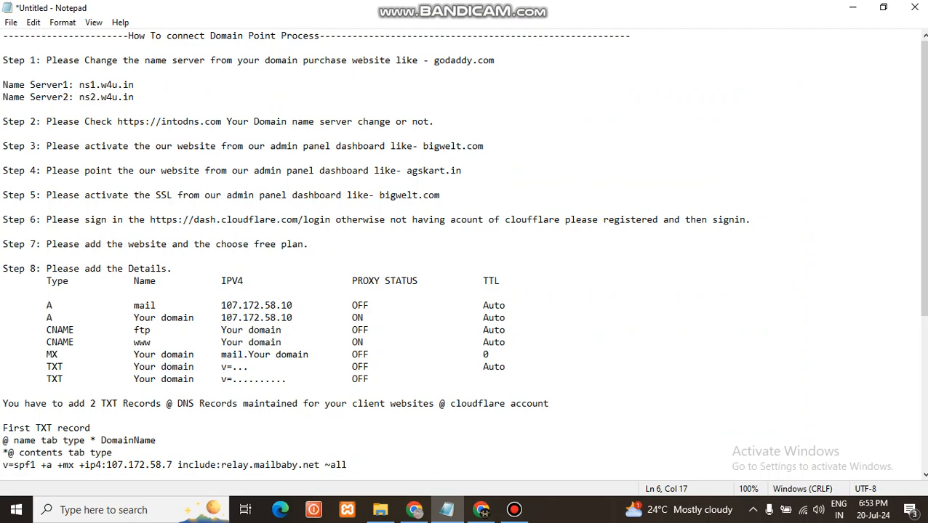
click(482, 509)
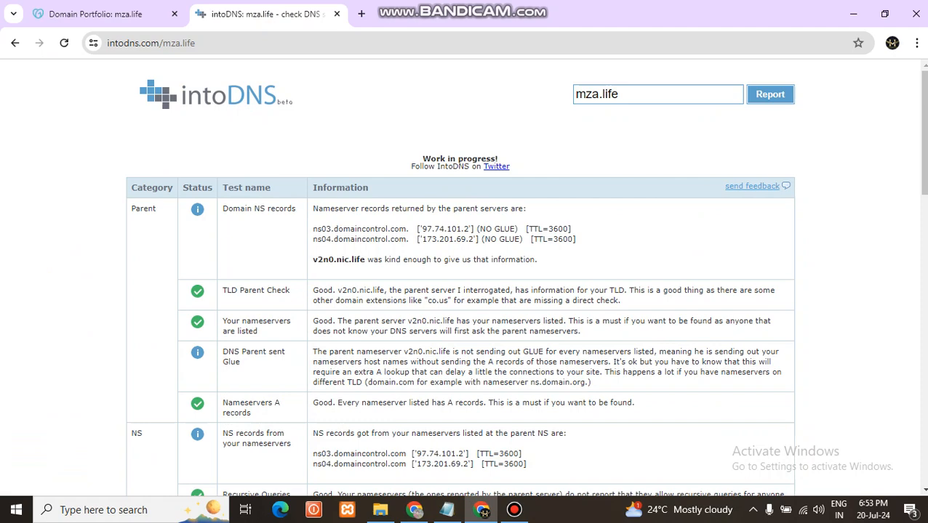
click(514, 510)
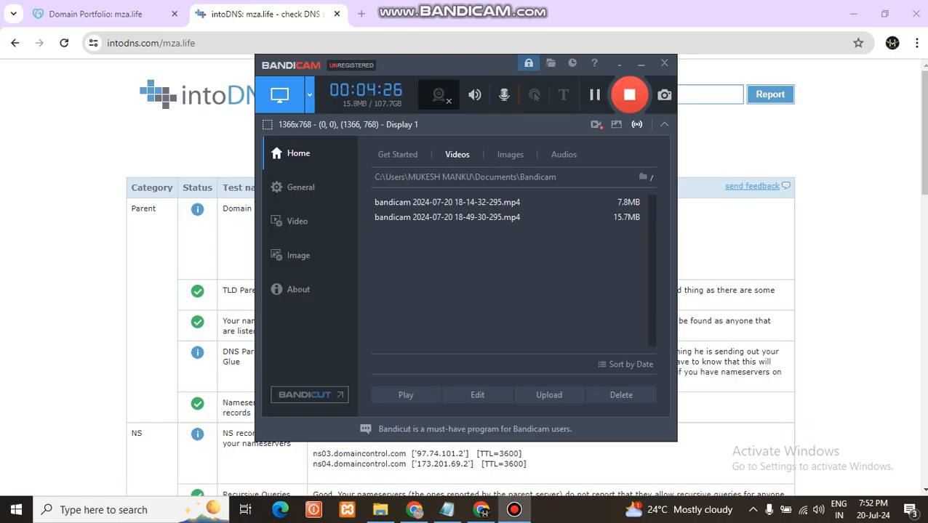
click(640, 64)
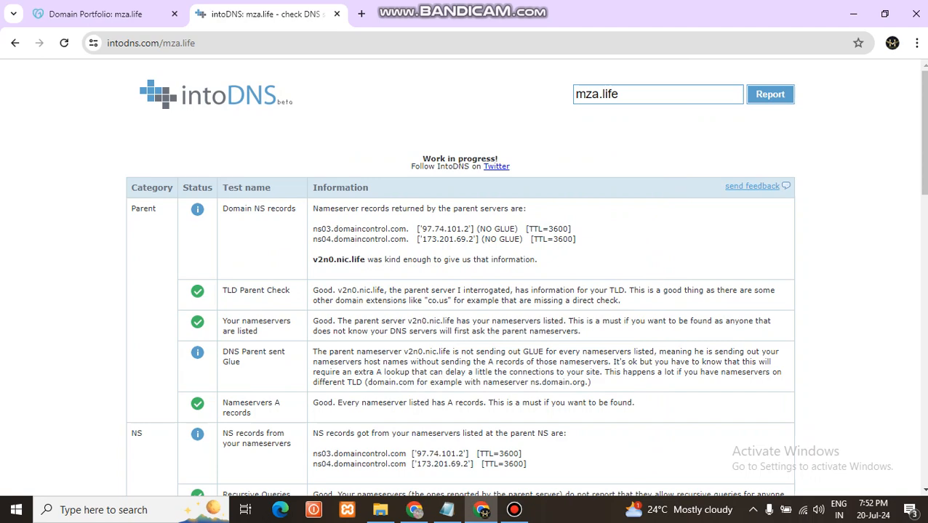
Rerun the intoDNS report for mza.life and check its parent nameserver records against the Notepad instructions
key(alt+Left)
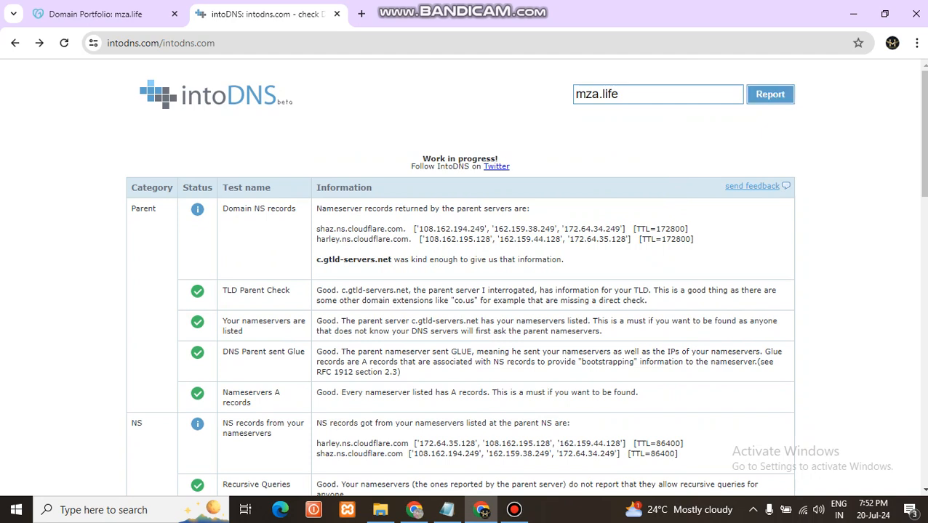
key(Return)
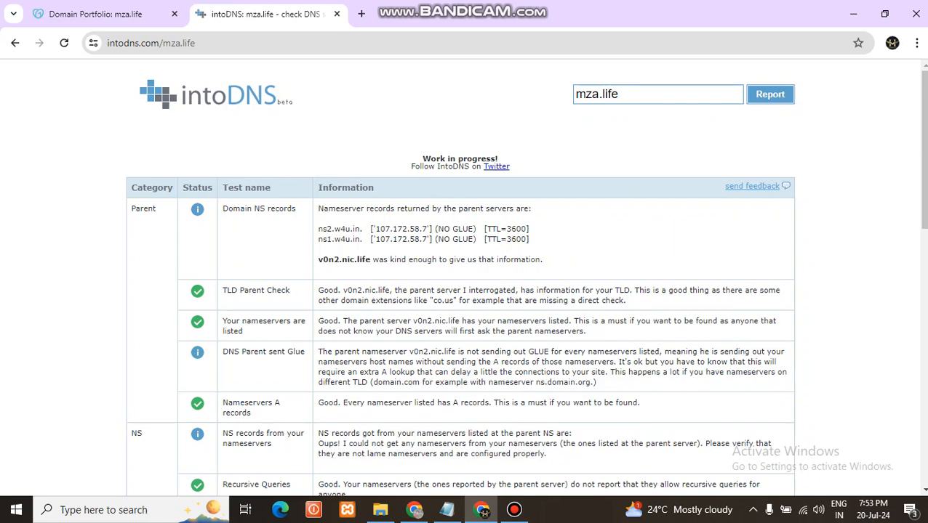
drag(364, 240, 318, 207)
click(447, 509)
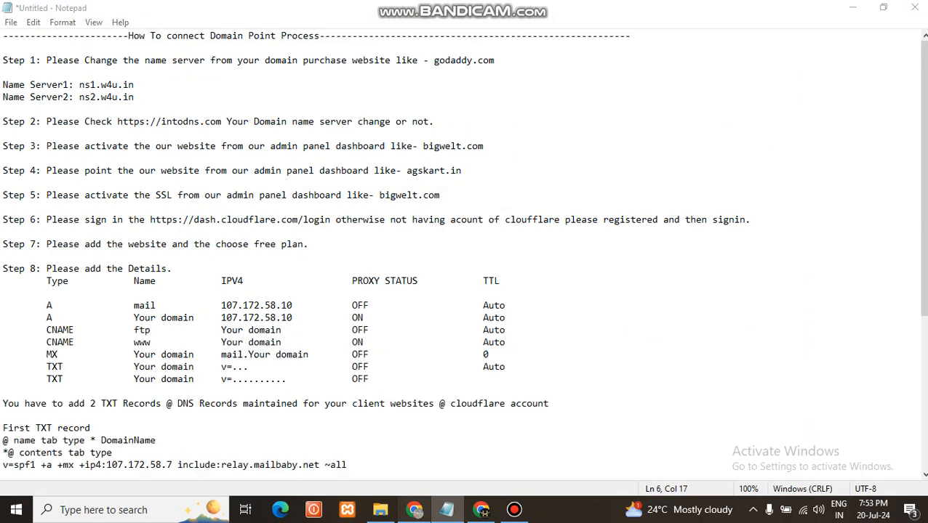
Switch to the BigWelt admin panel, open the list of all websites and search it by the customer's first name
click(414, 510)
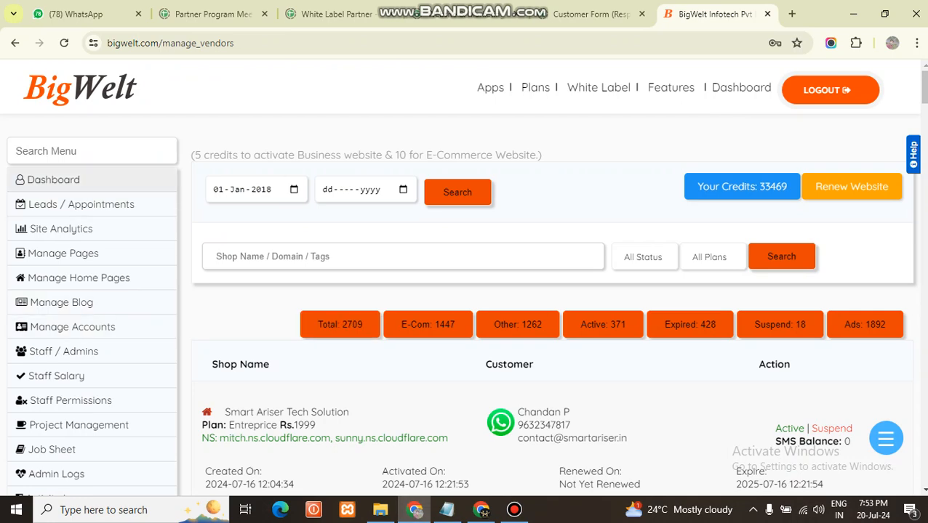
scroll(73, 247, down, 2)
scroll(72, 291, down, 2)
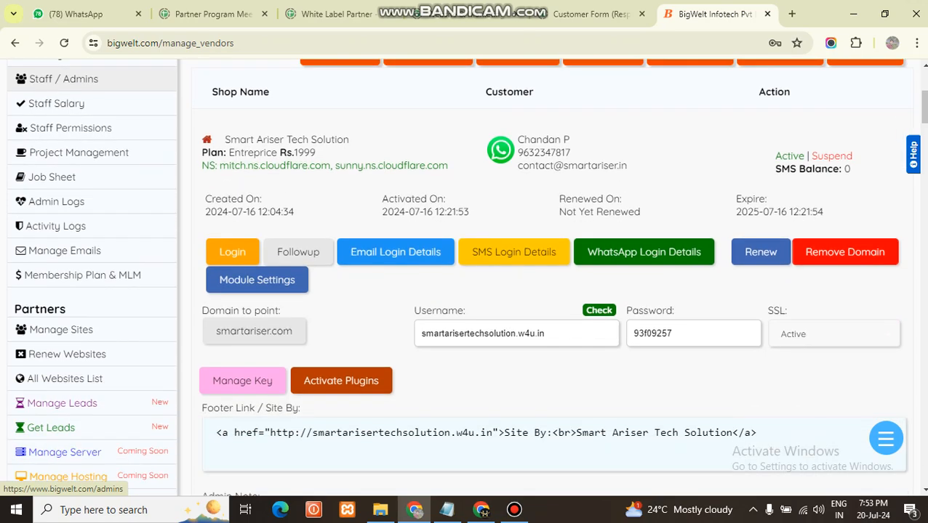
click(67, 354)
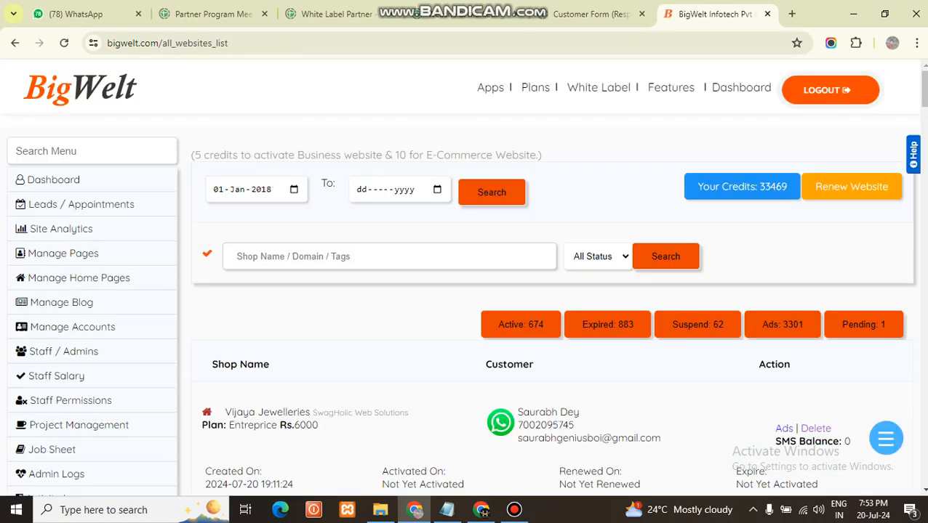
text(m)
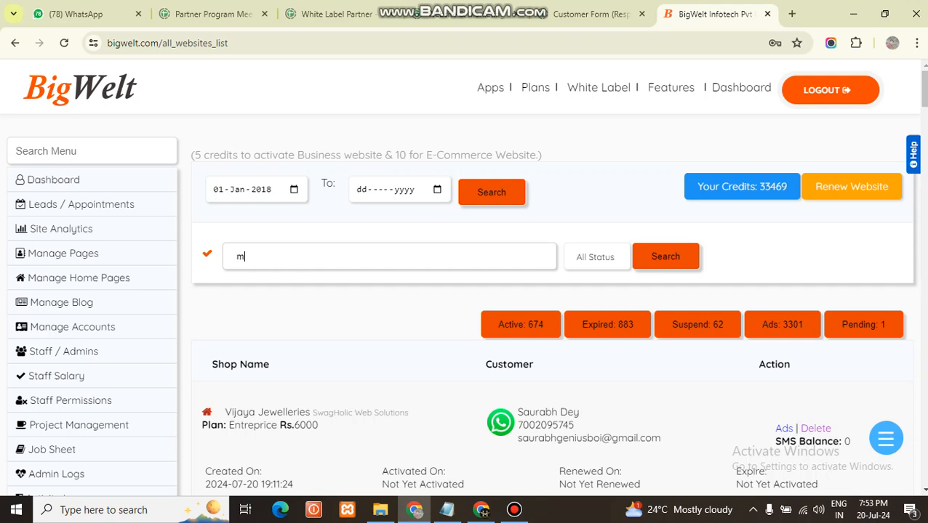
text(ukesh)
click(665, 256)
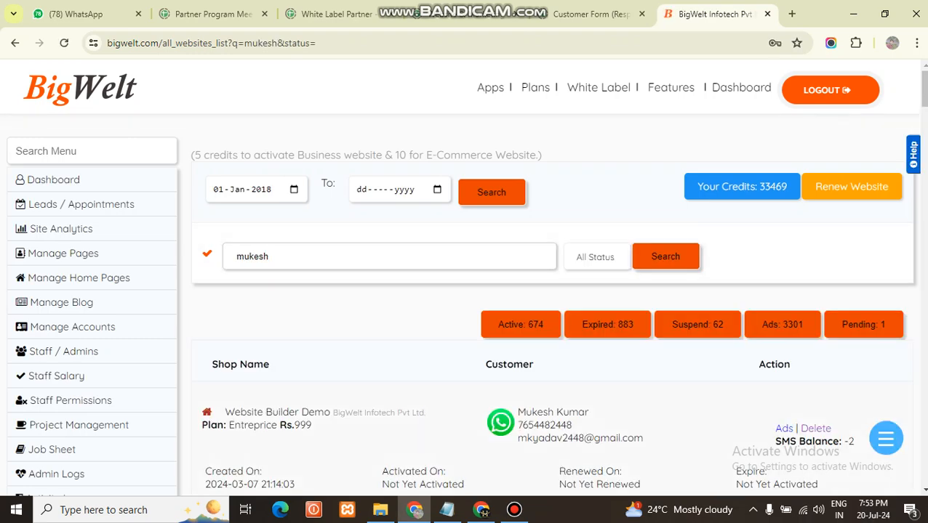
scroll(552, 291, down, 2)
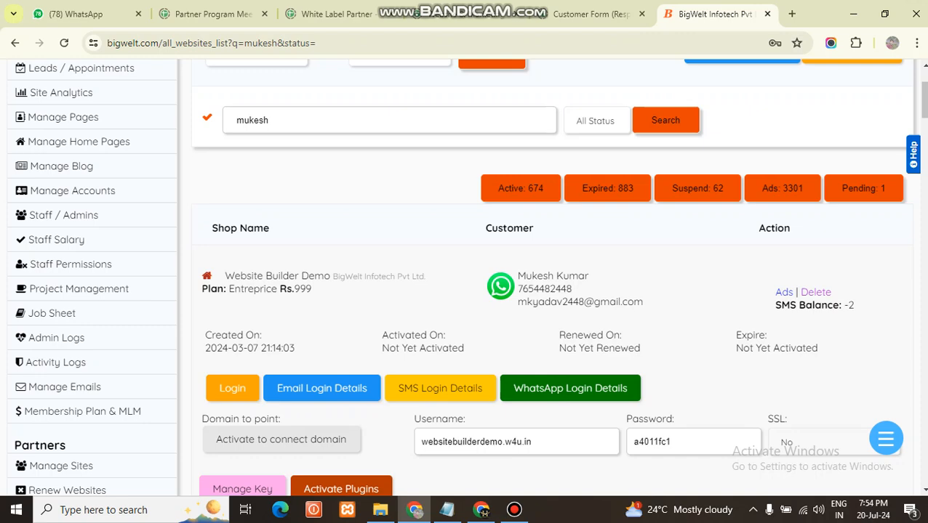
scroll(465, 291, down, 1)
Open the partner's managed sites list and search it by the customer's first name
click(61, 398)
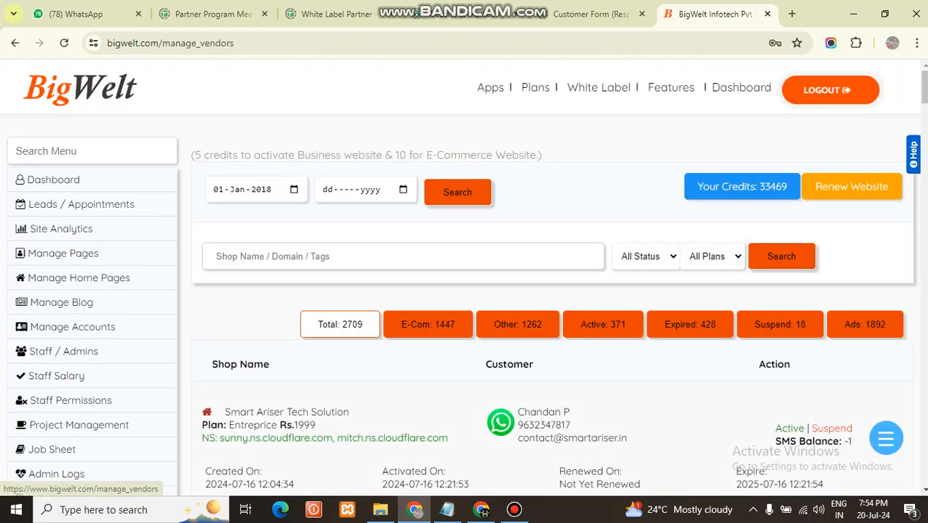
text(mukesh)
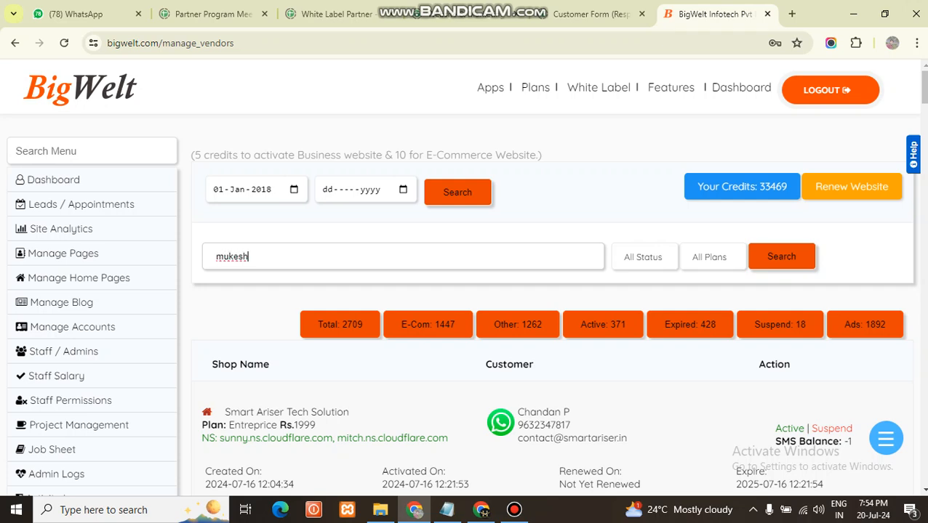
key(Return)
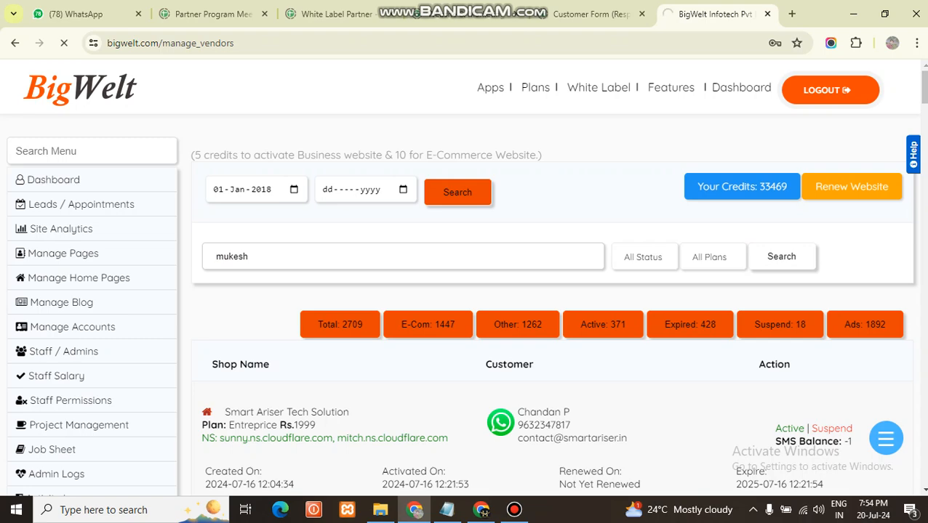
Check the available credit balance in the managed sites list and look over the search result for the customer
scroll(552, 290, down, 2)
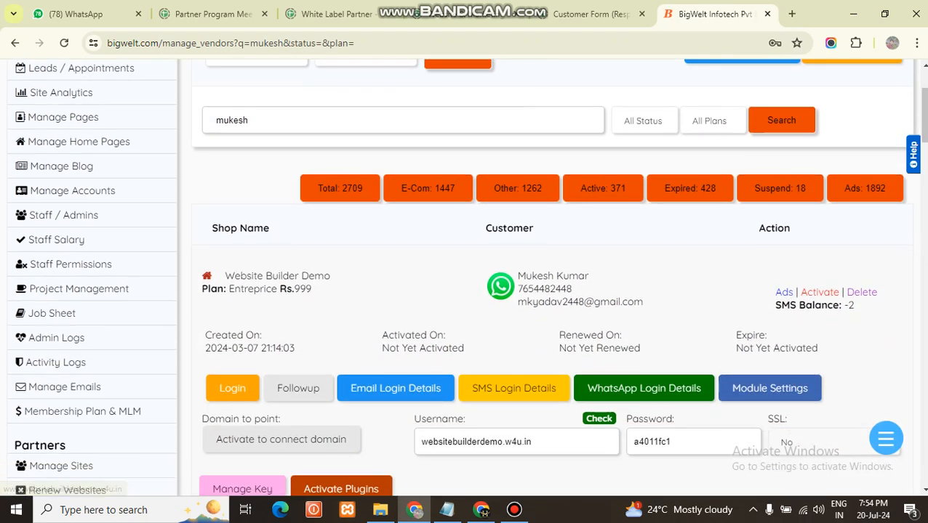
scroll(689, 325, up, 2)
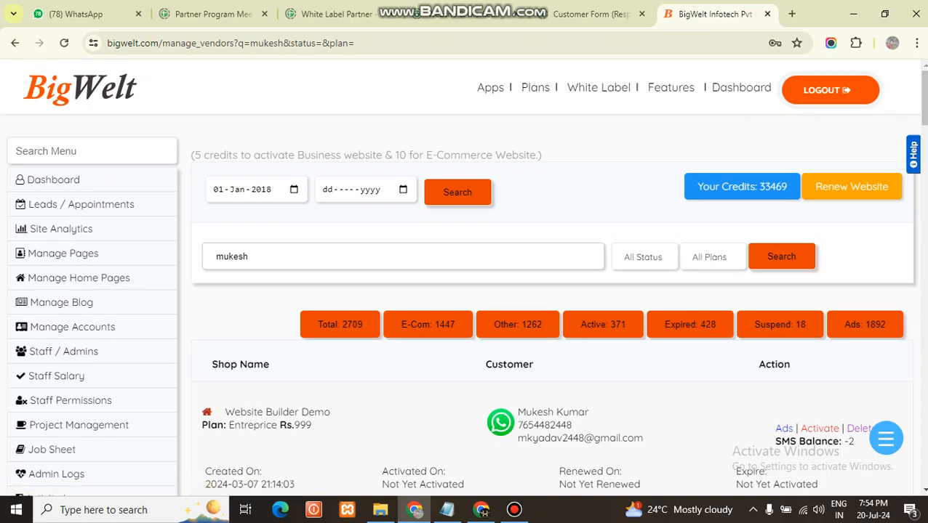
drag(759, 187, 787, 187)
click(779, 189)
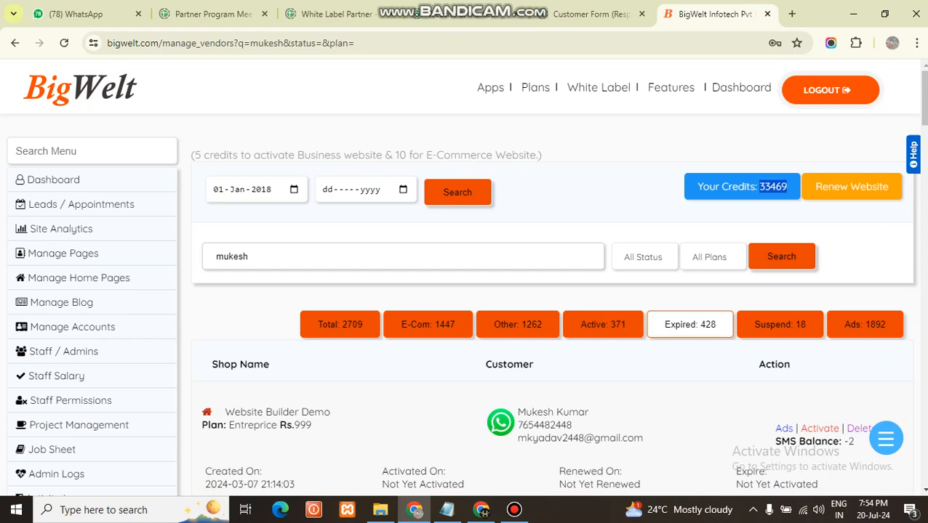
click(592, 296)
Activate the customer's Website Builder Demo site and confirm the activation
scroll(553, 277, down, 2)
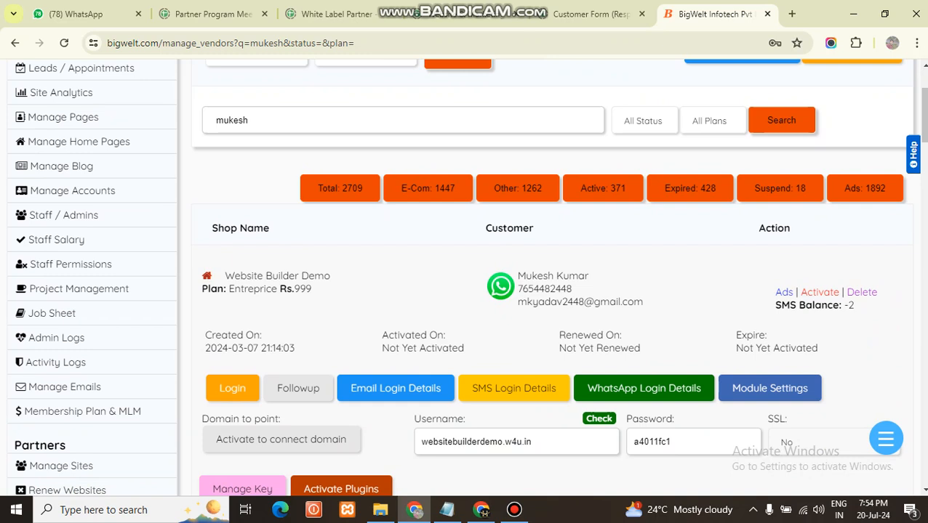
click(819, 292)
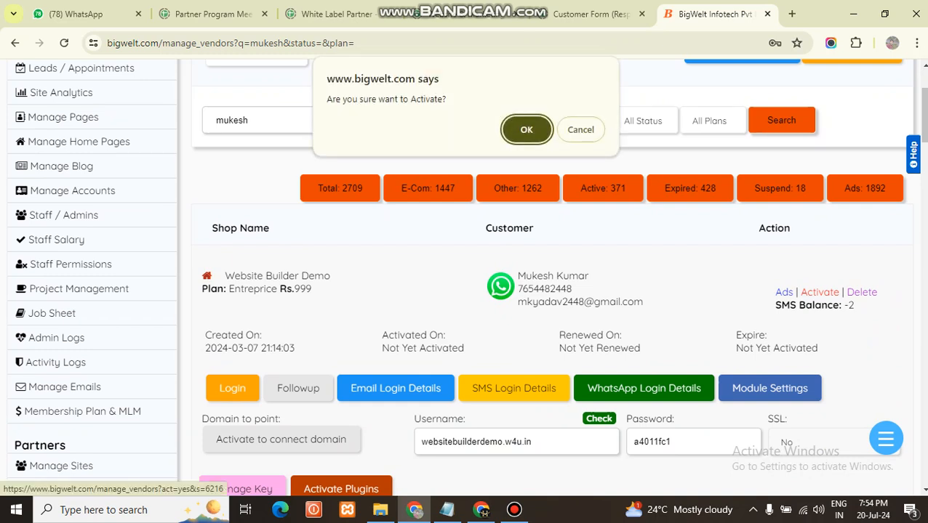
key(Return)
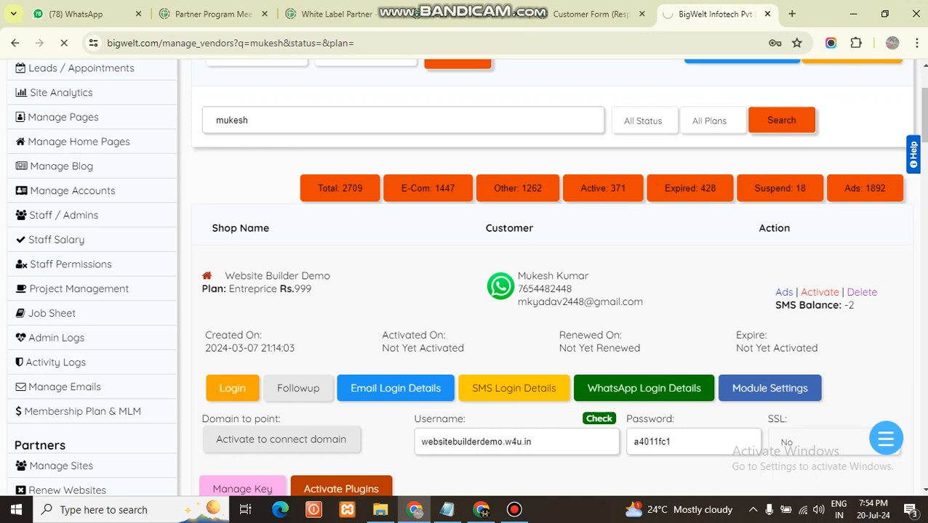
Reopen the partner's managed sites list and search it by the customer's first name to reach the Website Builder Demo site
scroll(466, 277, down, 3)
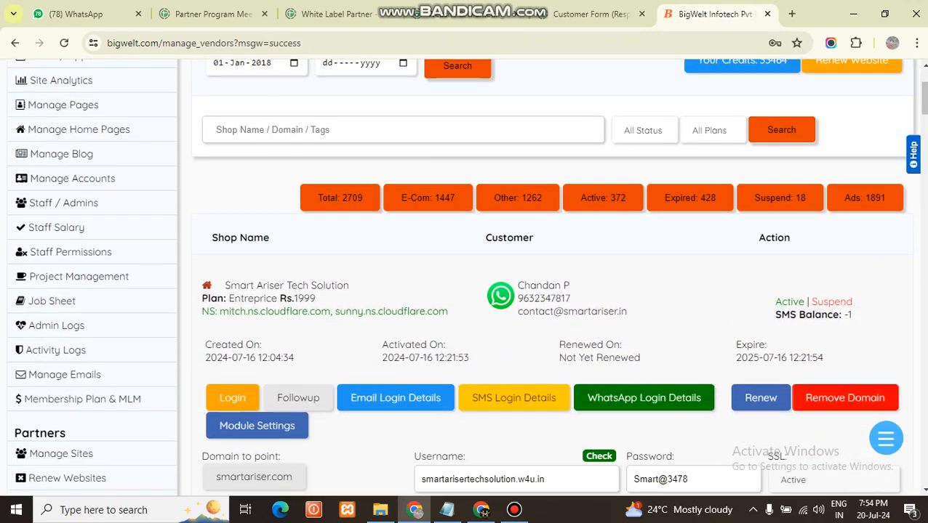
click(61, 397)
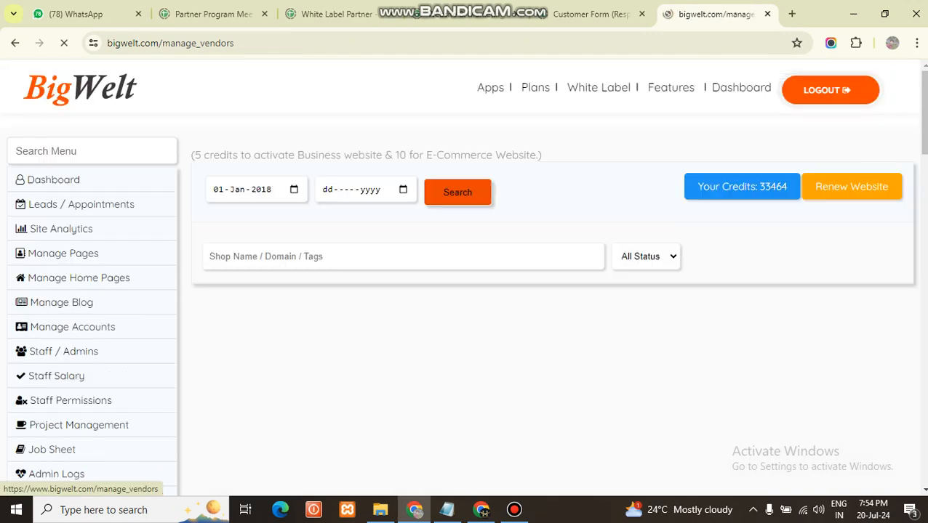
text(mukesh)
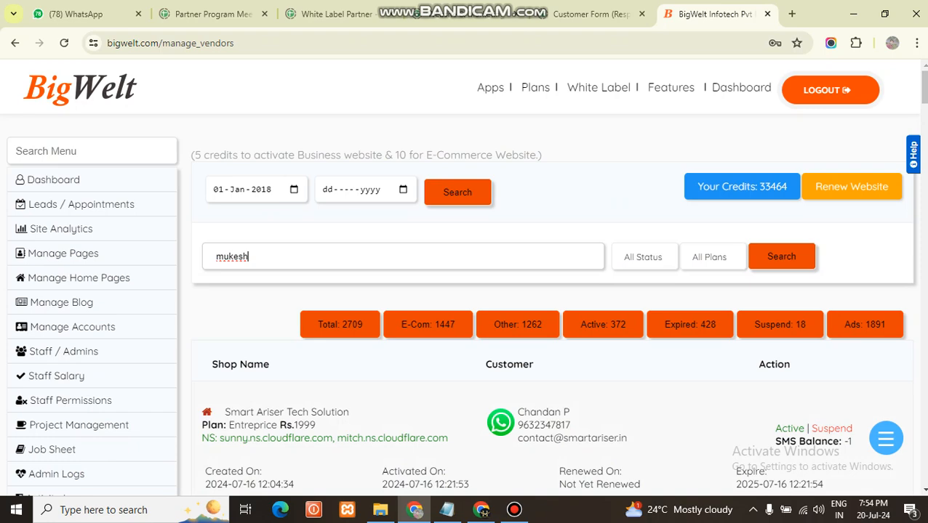
key(Return)
scroll(545, 291, down, 1)
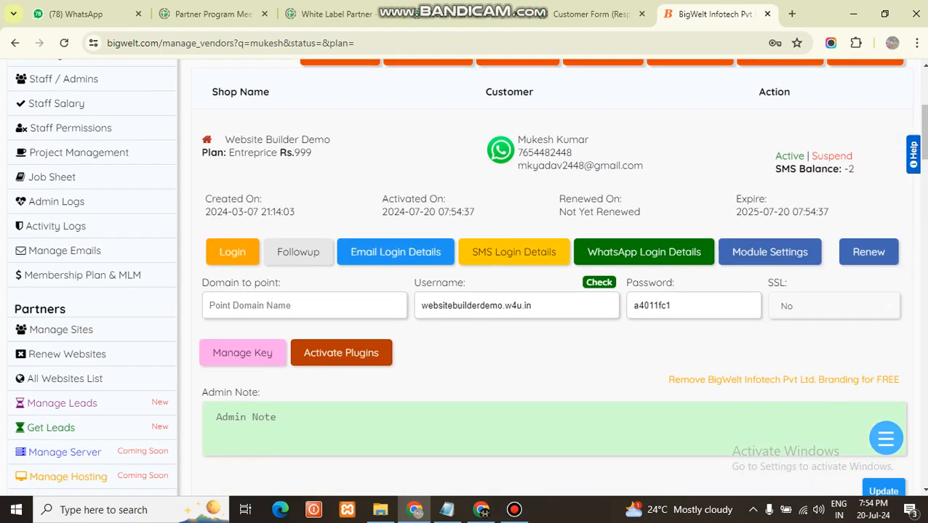
Copy the domain name mza.life from intoDNS and save it as the domain to point for the Website Builder Demo site
click(302, 306)
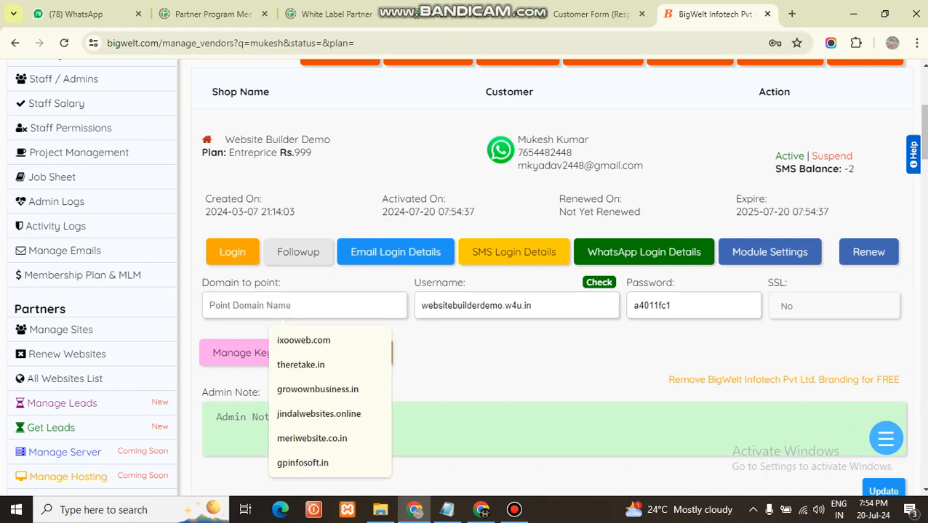
scroll(457, 279, up, 1)
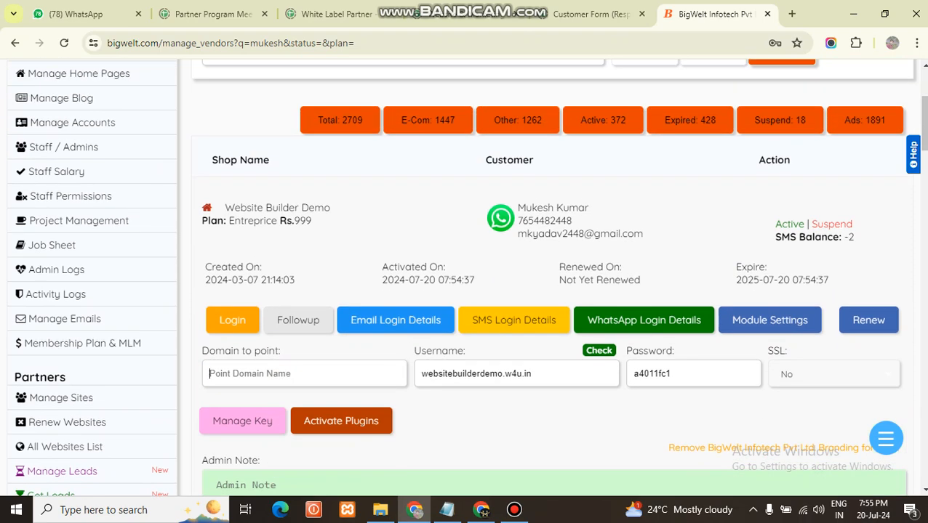
click(302, 374)
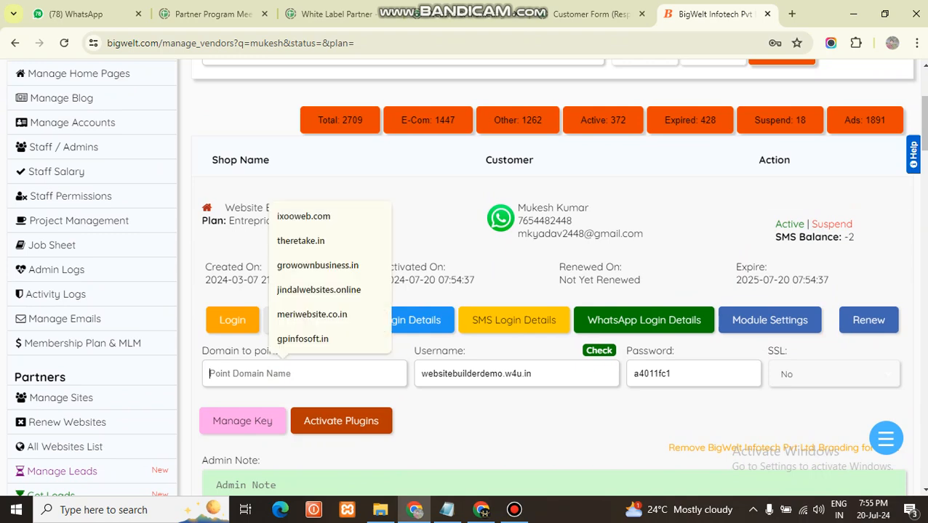
click(481, 510)
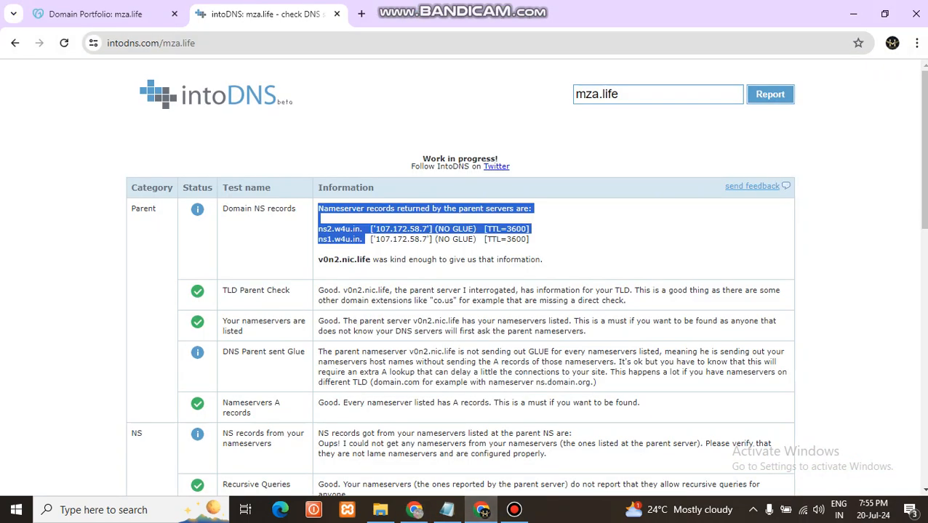
click(622, 94)
key(ctrl+a)
key(ctrl+c)
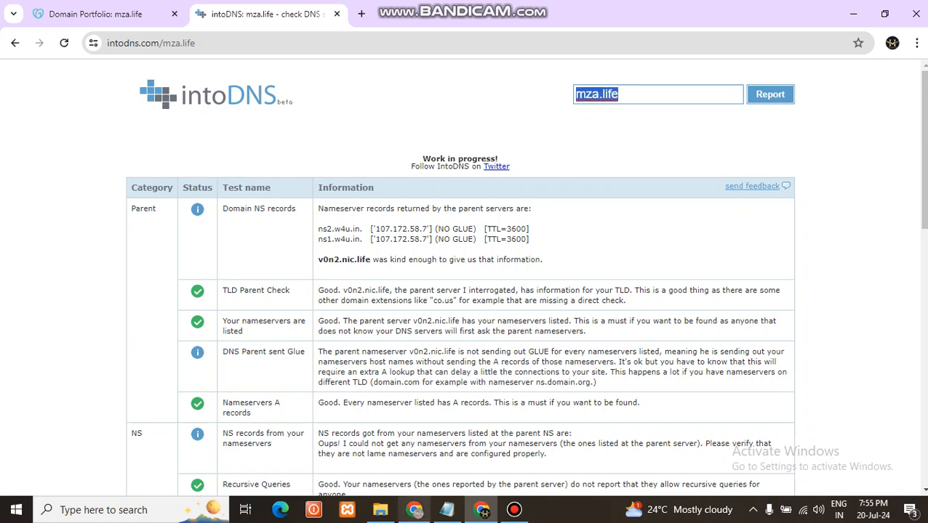
click(413, 510)
click(288, 374)
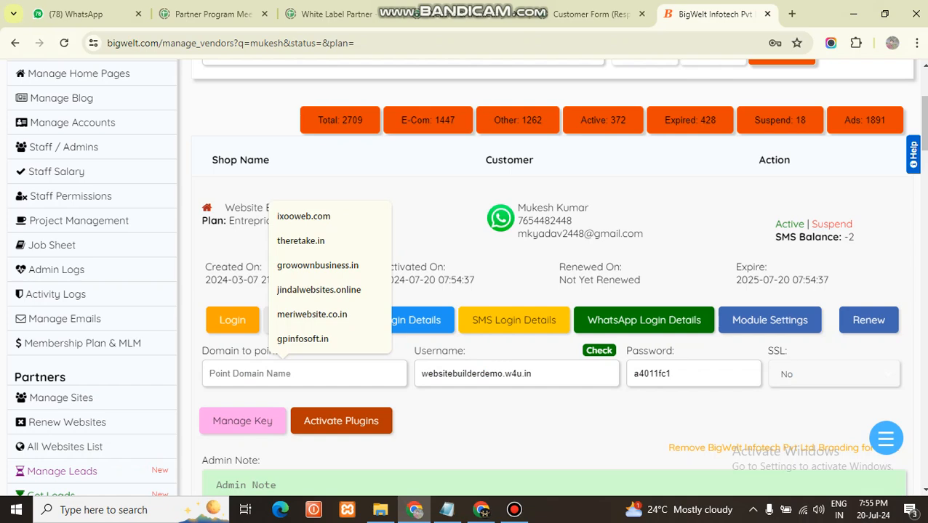
key(ctrl+v)
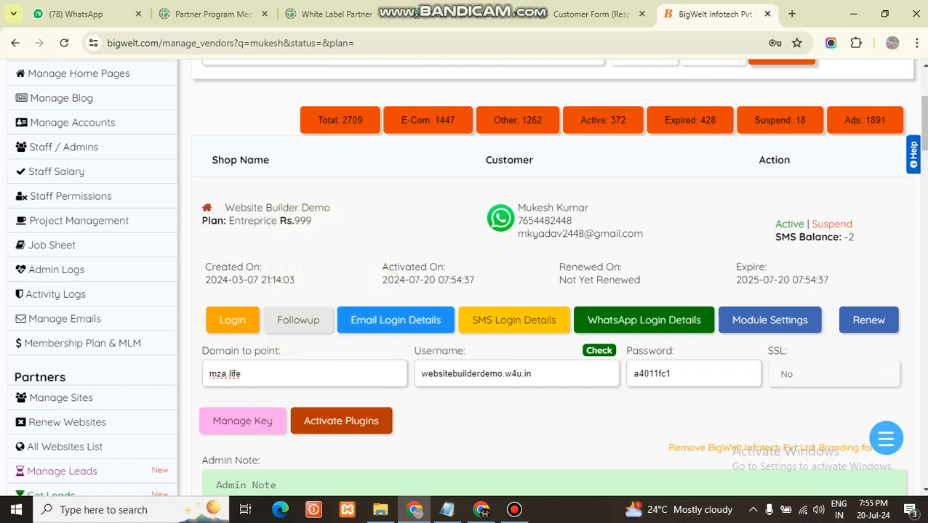
scroll(552, 276, down, 3)
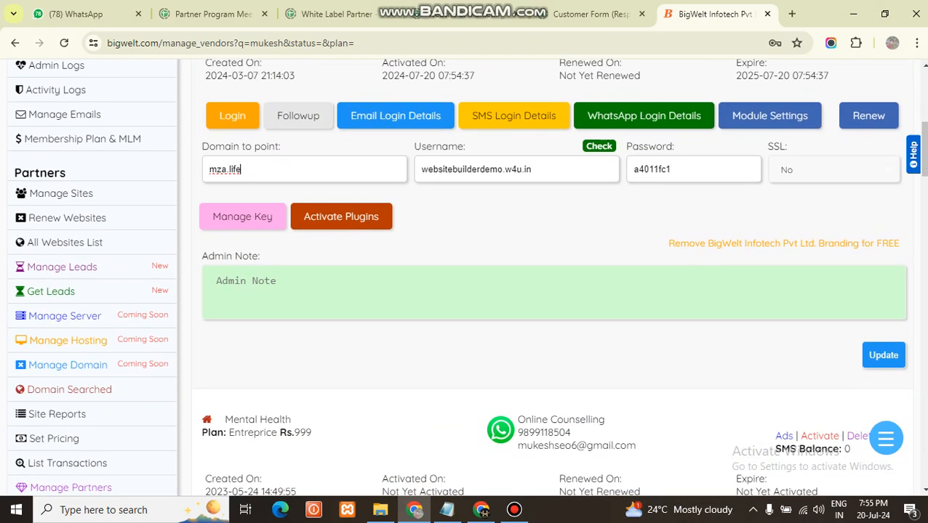
key(Return)
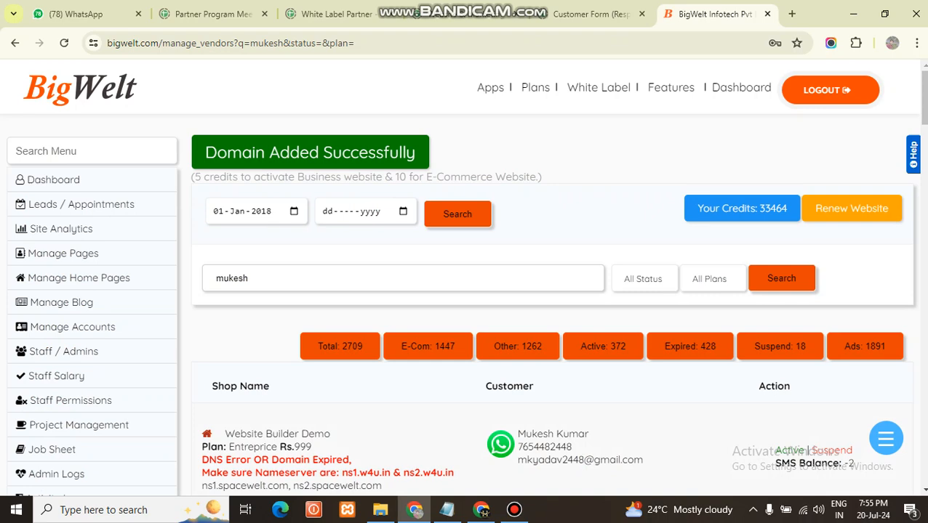
Check the site's domain and nameserver status, reload the managed sites list and search again by the customer's first name
scroll(553, 291, down, 2)
scroll(552, 291, down, 2)
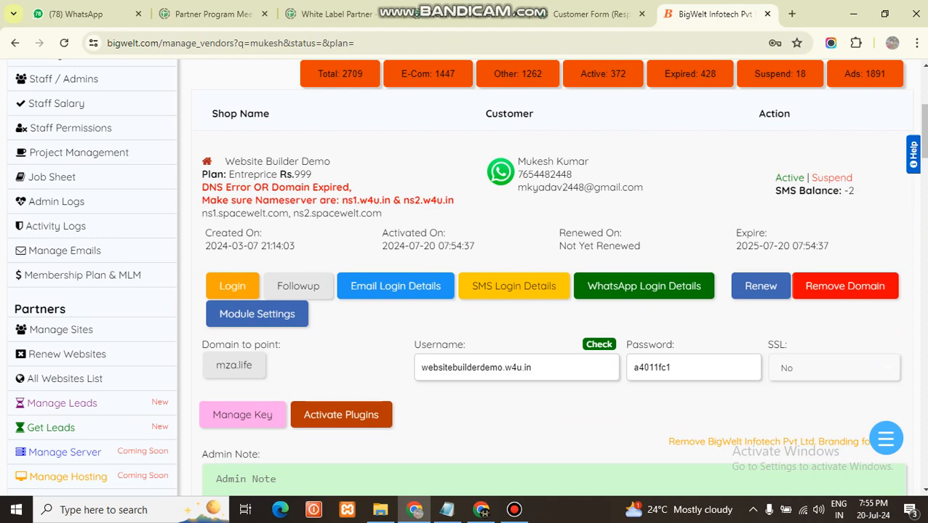
click(61, 329)
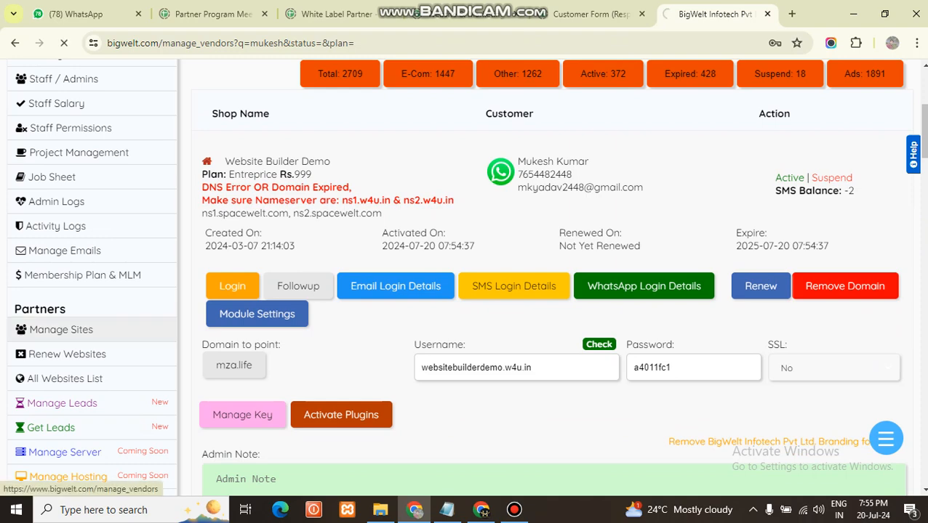
scroll(66, 291, down, 4)
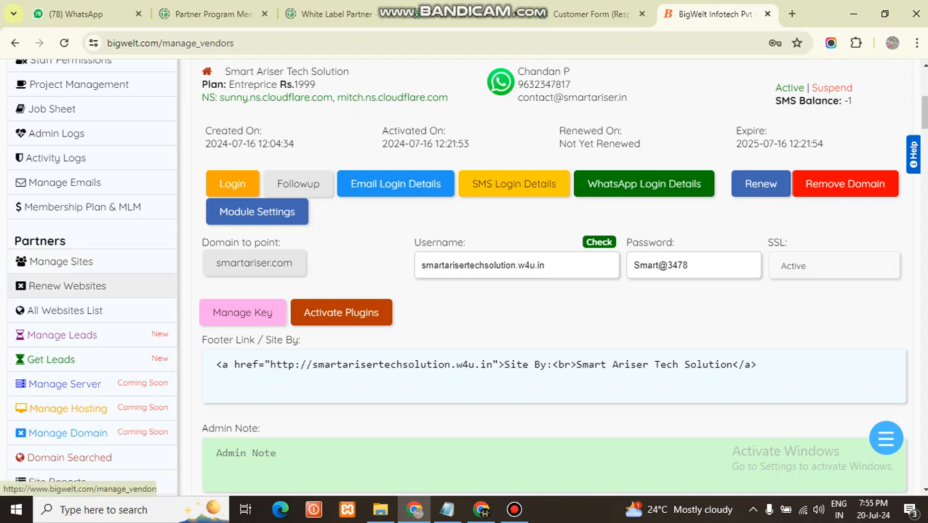
scroll(66, 286, up, 2)
scroll(67, 393, up, 3)
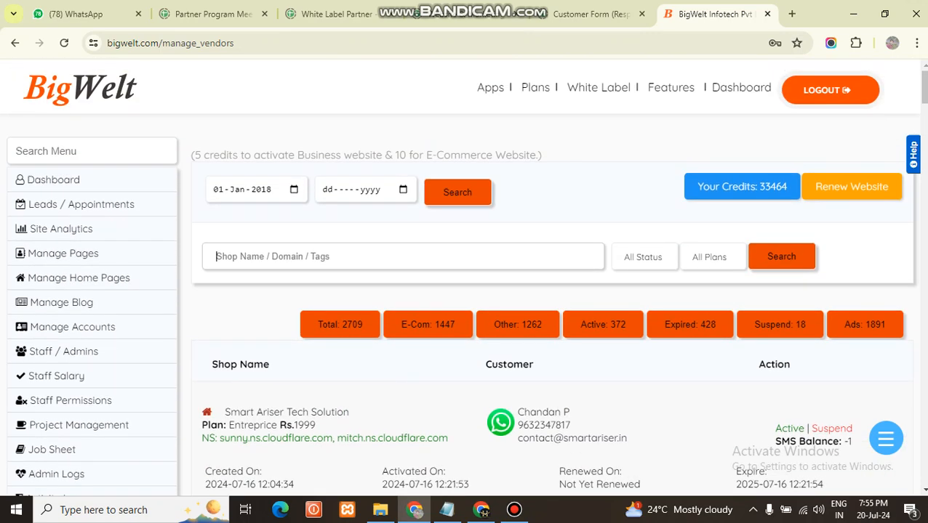
text(mukesh)
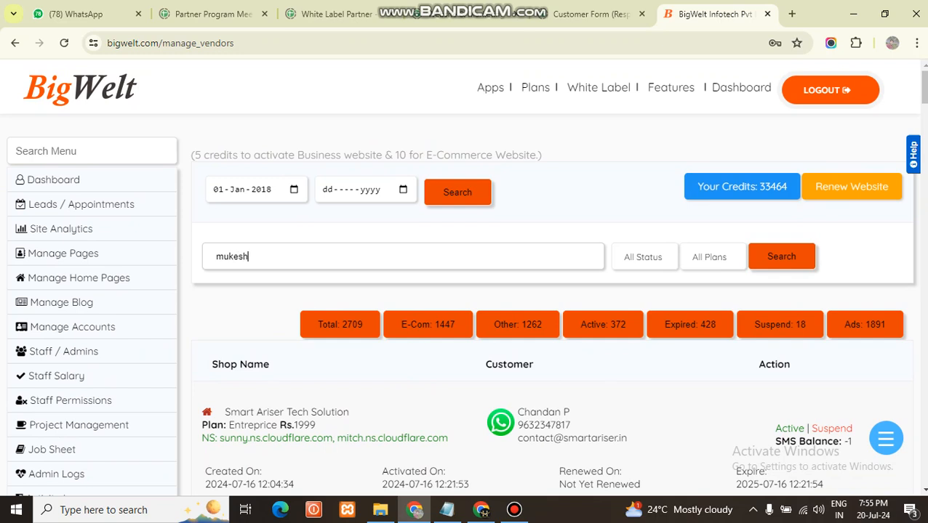
key(Return)
scroll(509, 291, down, 5)
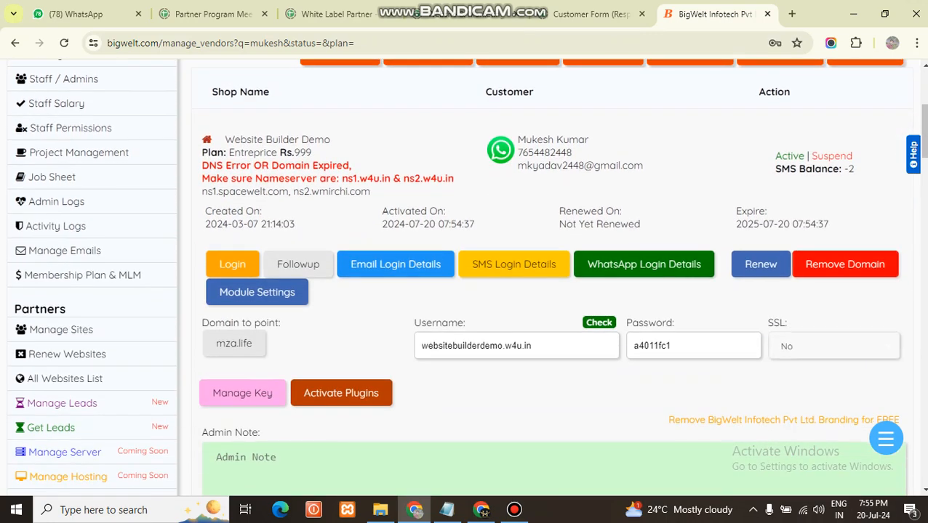
Set the SSL of the Website Builder Demo site to Active, update the site and review its saved details
click(833, 346)
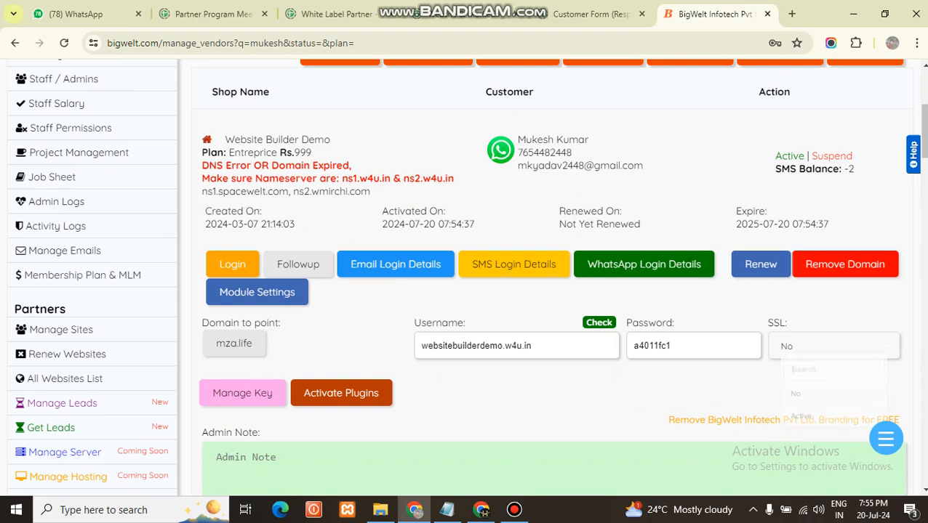
scroll(833, 346, down, 2)
click(793, 303)
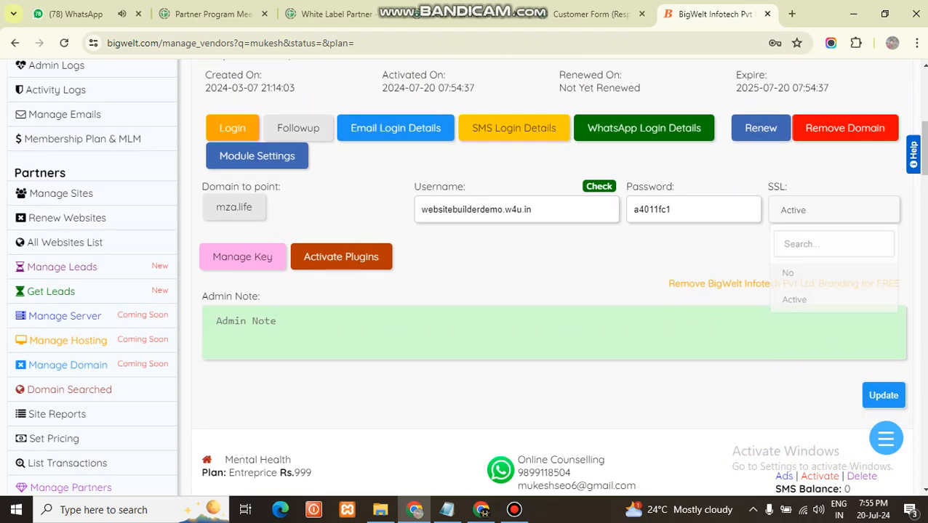
scroll(793, 302, down, 2)
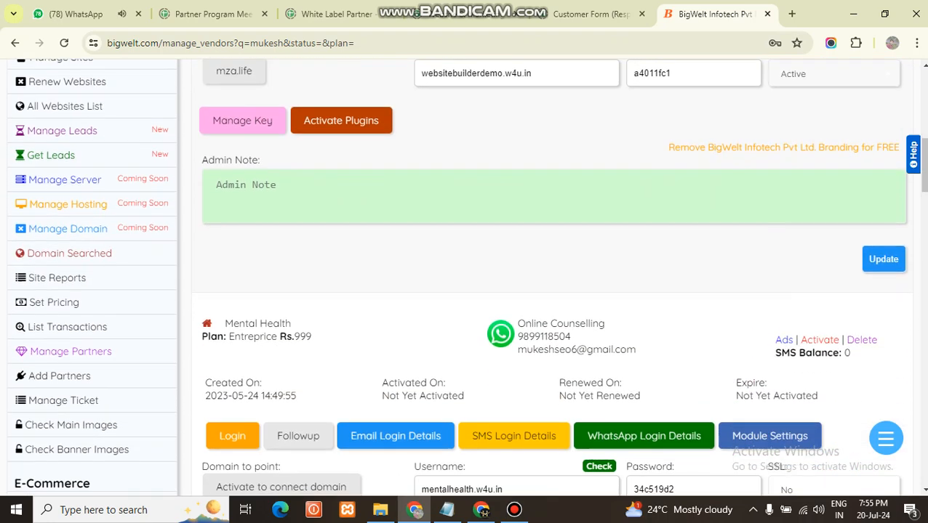
click(883, 259)
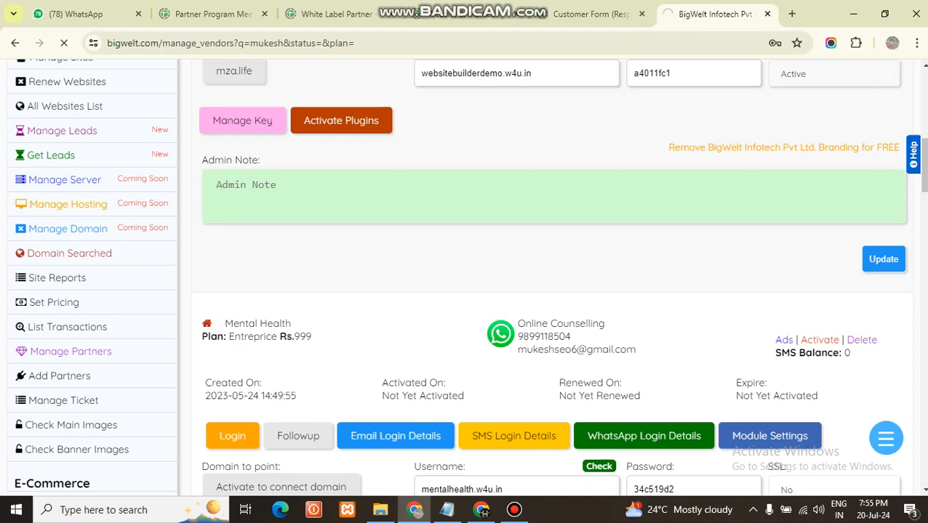
scroll(552, 291, down, 3)
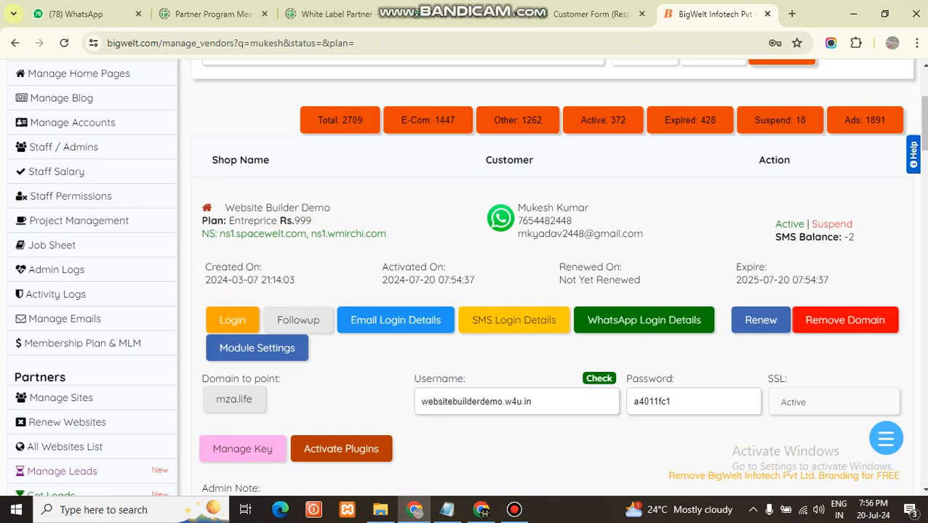
scroll(553, 291, down, 2)
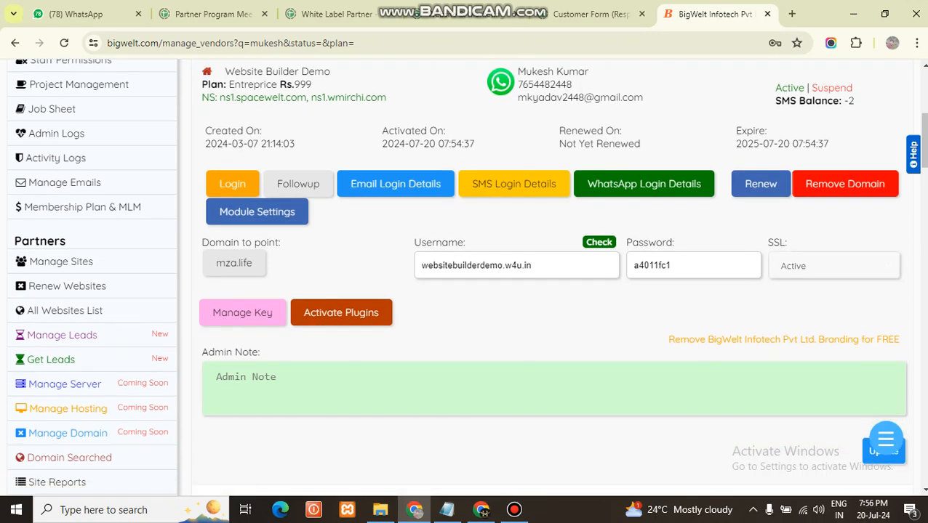
Review the remaining Cloudflare sign-in and DNS record steps in the Notepad instructions and switch to the browser's new tab
click(446, 510)
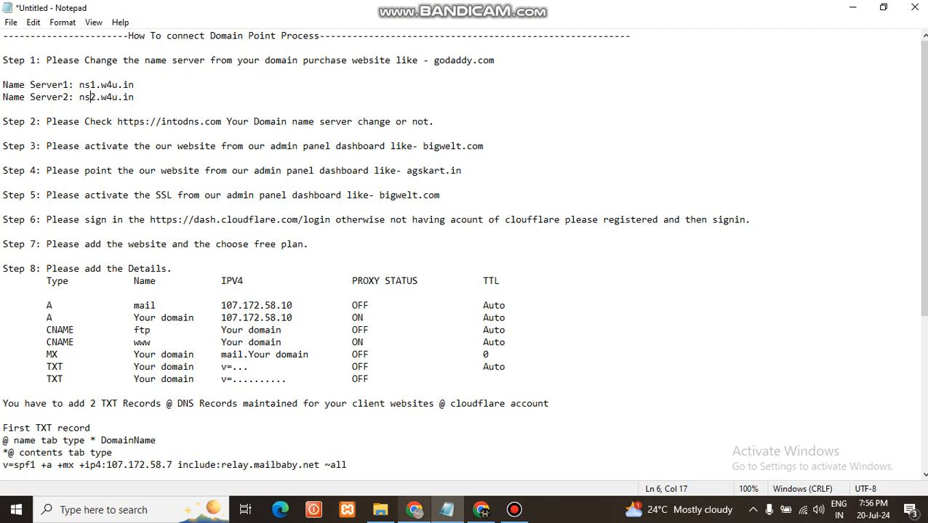
click(514, 510)
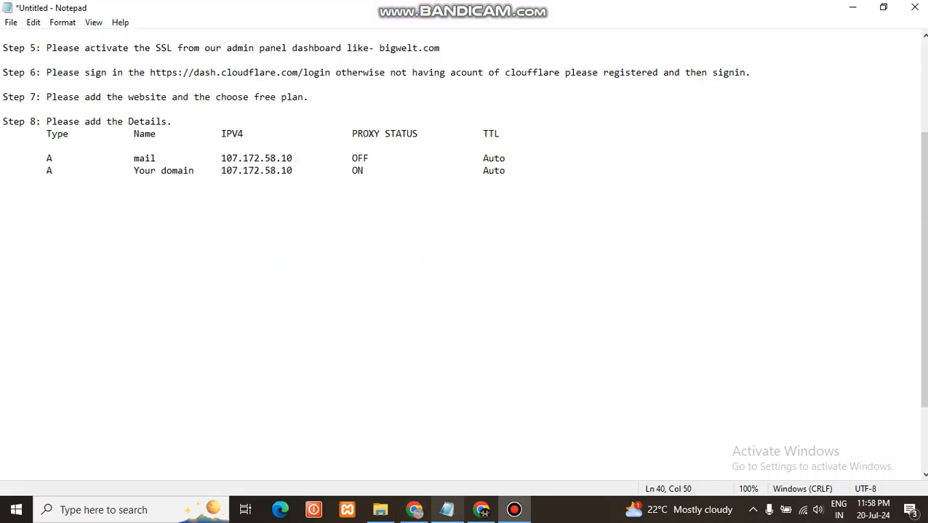
key(shift+Home)
scroll(463, 254, up, 3)
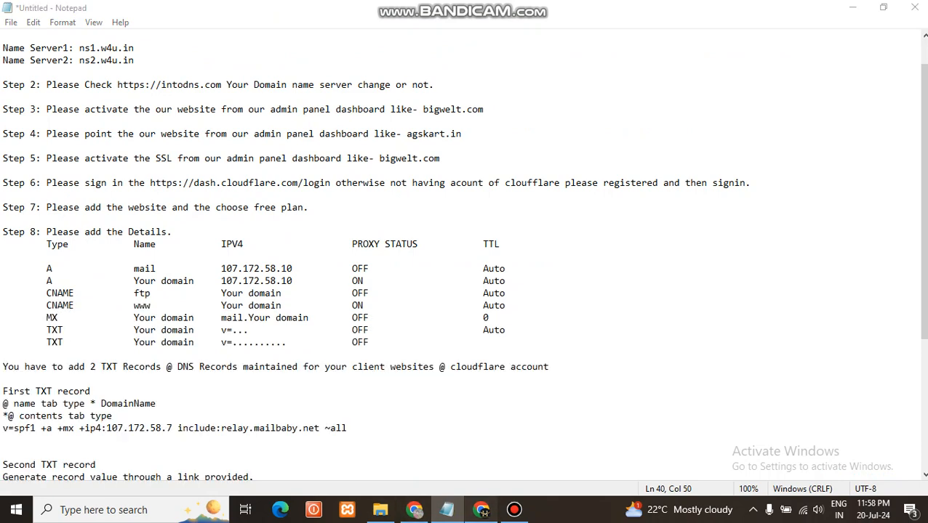
click(481, 510)
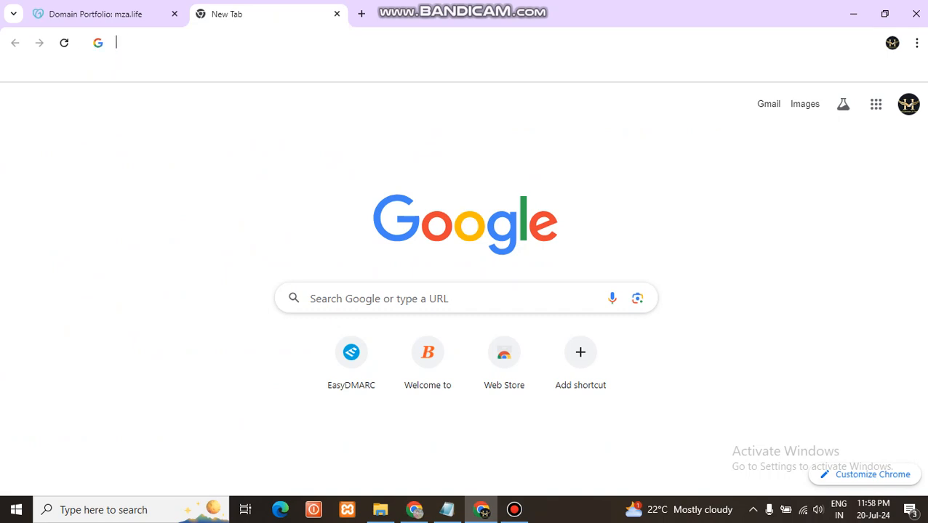
Search Google for cloudflare and open the Cloudflare dashboard's login page
click(463, 43)
text(cl)
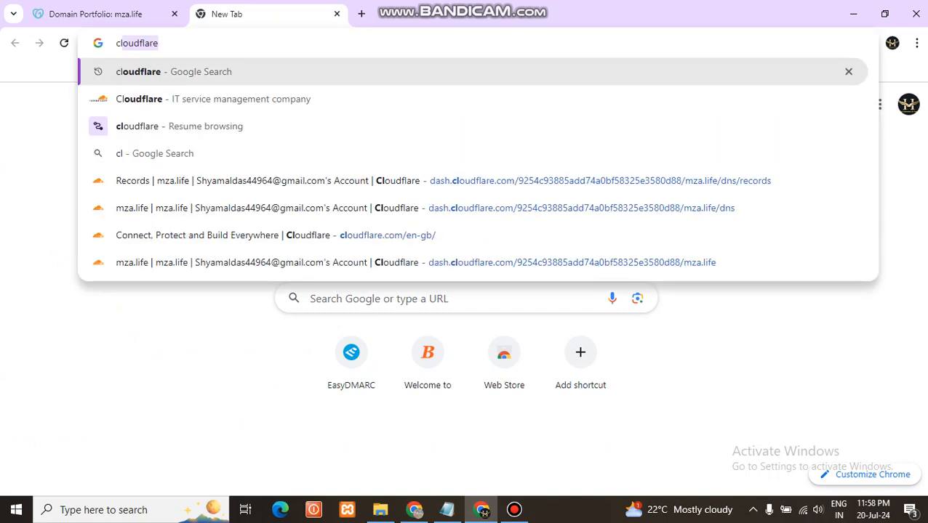
text(oudflare)
key(Return)
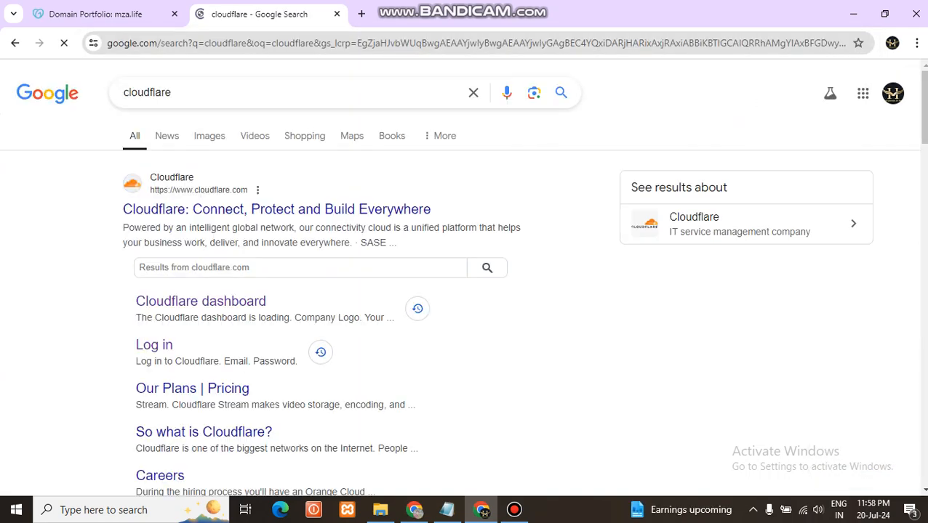
click(200, 301)
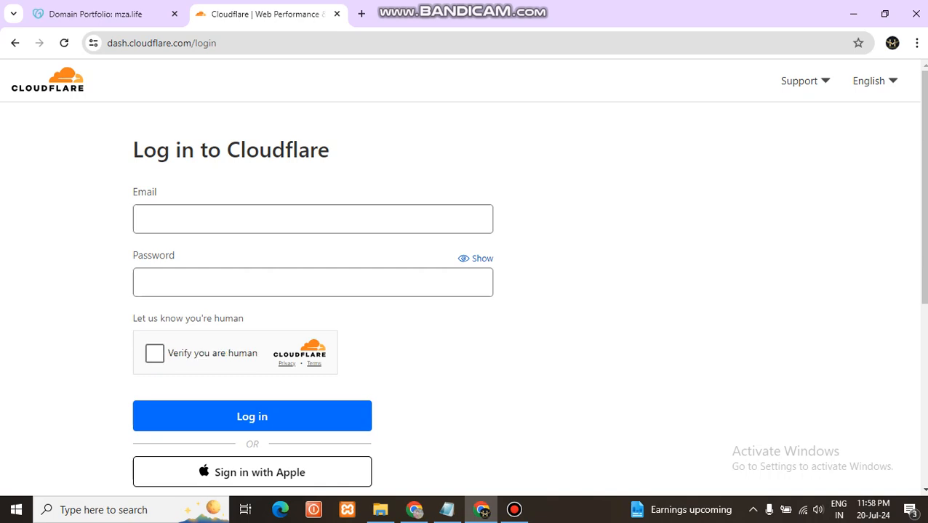
Open the Cloudflare sign-up form, start entering an account password to view its requirements, and return to the login page
scroll(466, 290, down, 3)
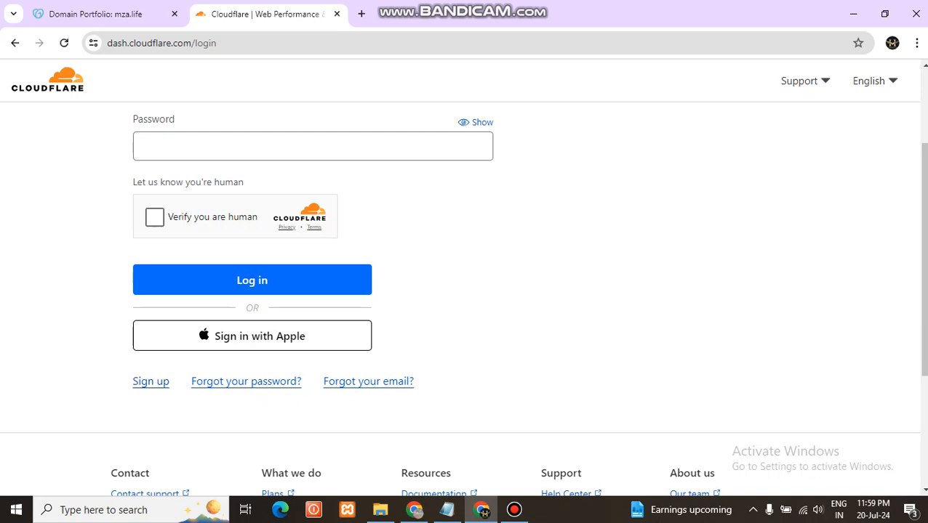
click(150, 381)
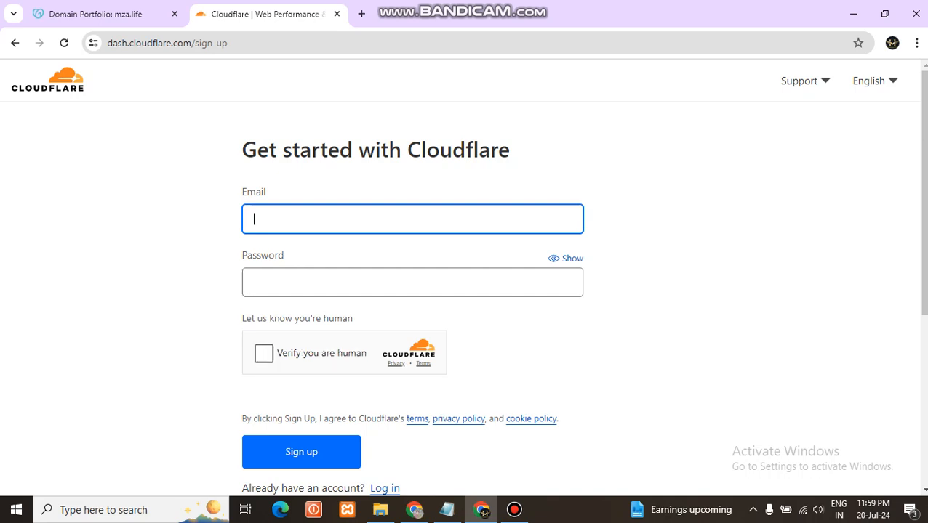
click(253, 282)
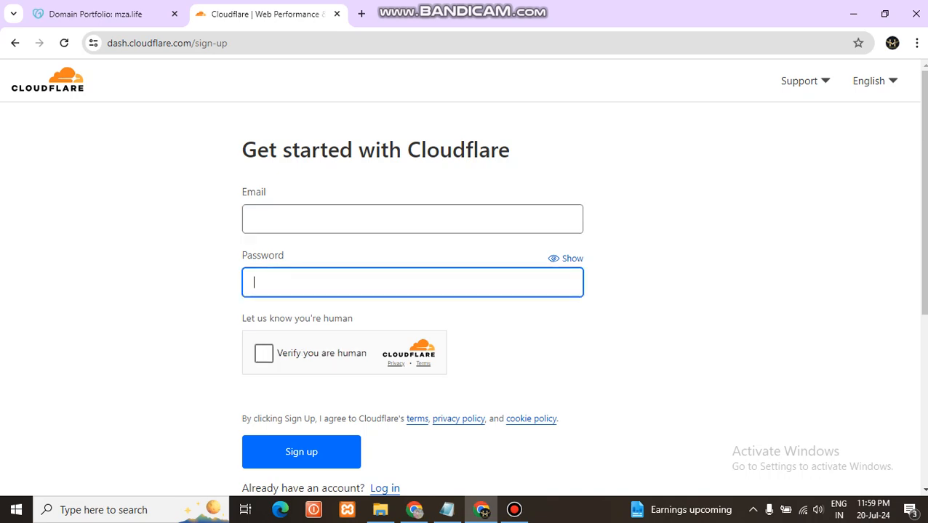
text(•••)
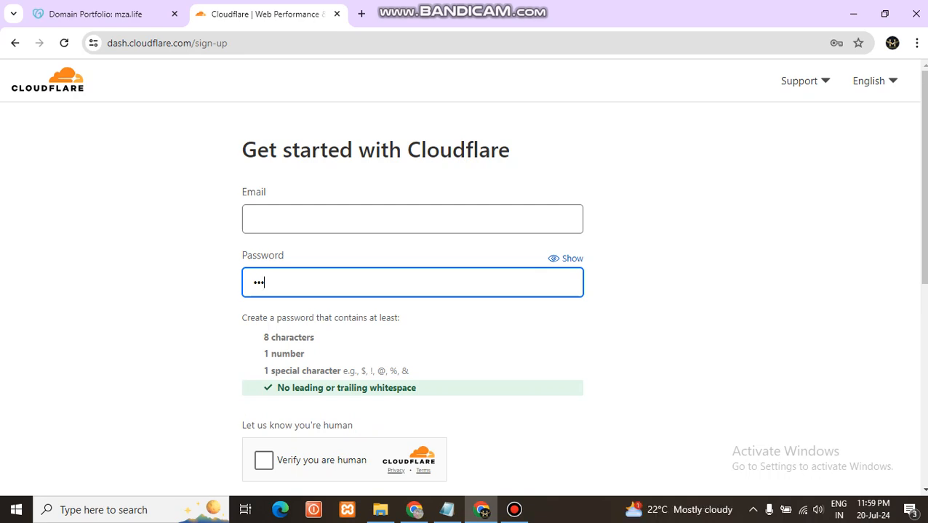
scroll(466, 276, down, 2)
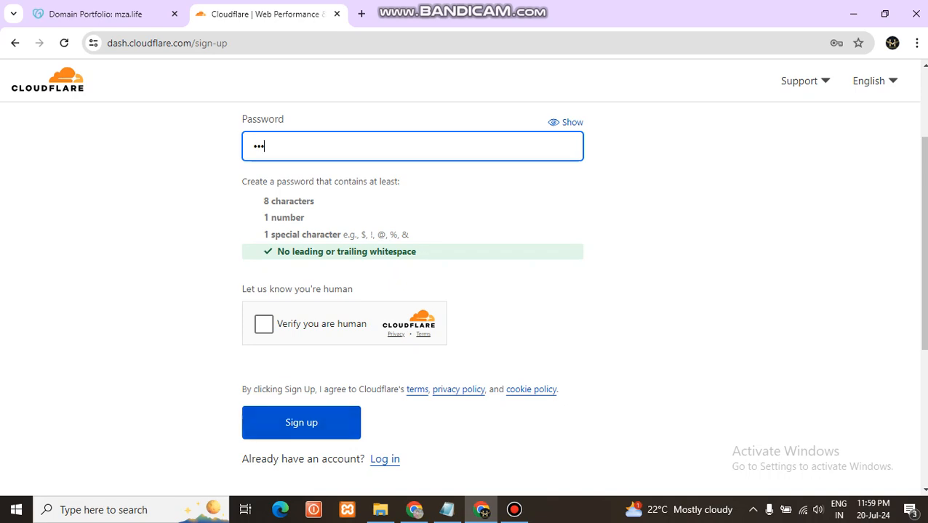
click(385, 459)
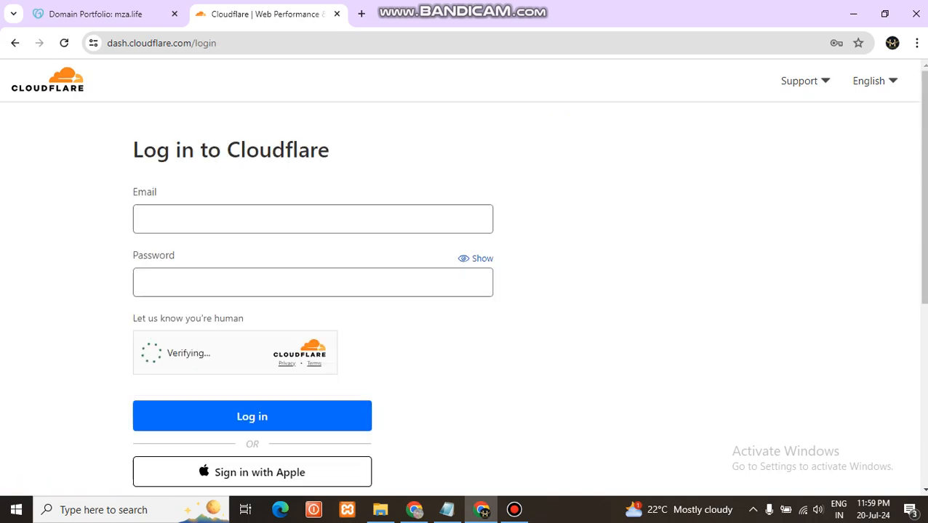
Copy the account e-mail from the Google account details in a new tab and paste it as the Cloudflare login e-mail
click(361, 14)
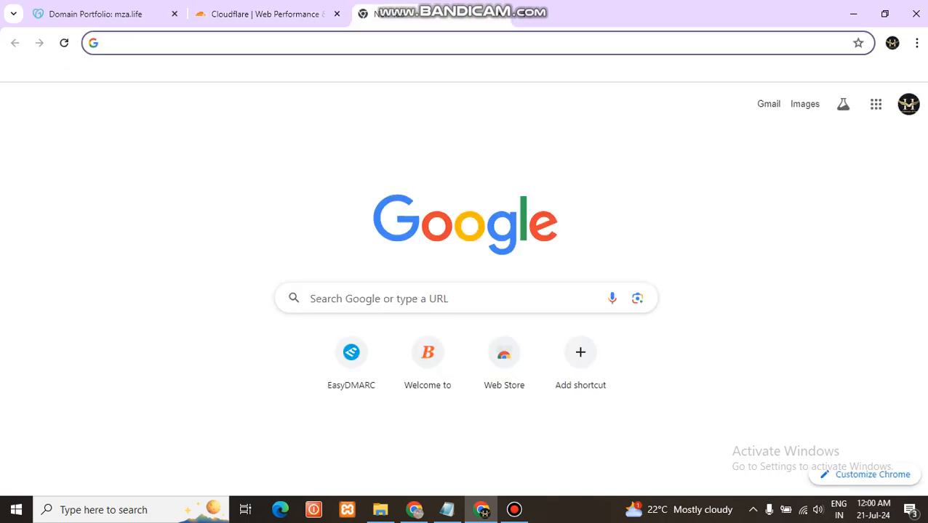
click(908, 104)
drag(849, 146, 711, 146)
key(ctrl+c)
click(850, 147)
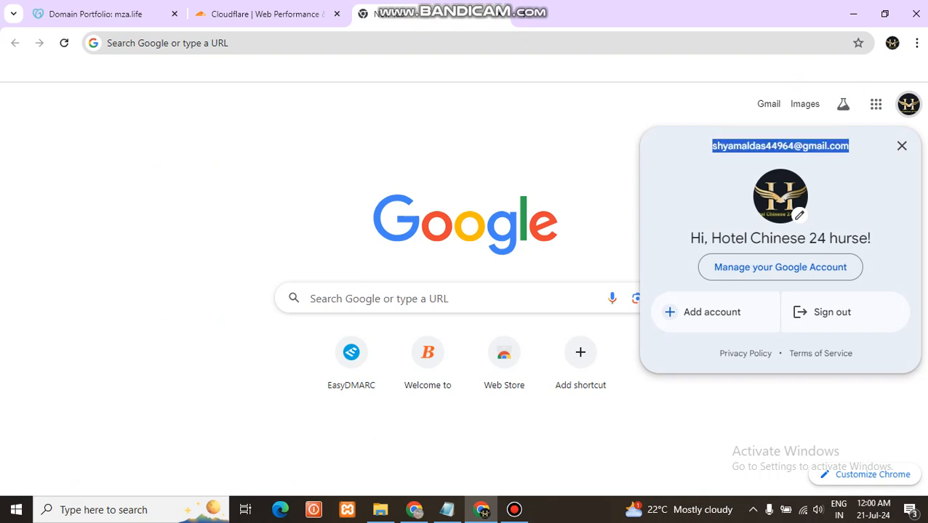
click(266, 13)
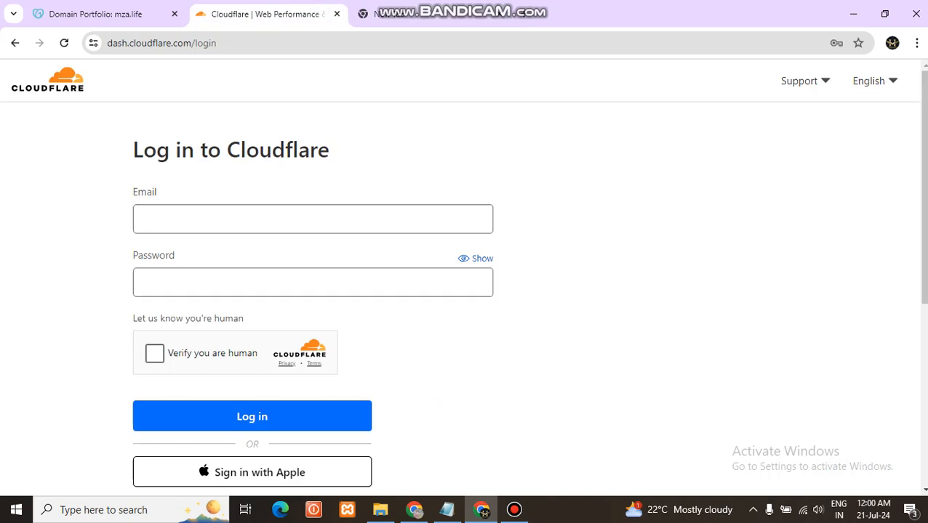
click(289, 218)
key(ctrl+v)
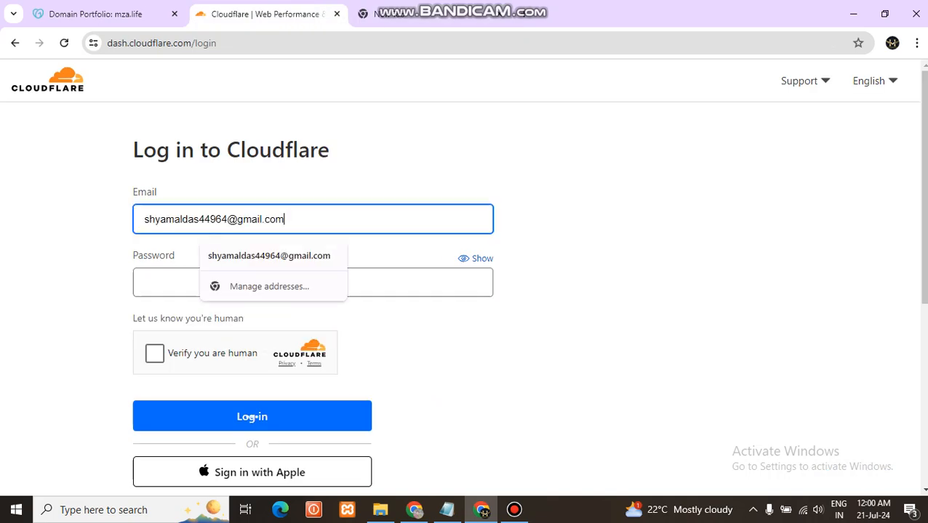
Enter the account password, reveal it, complete the human verification and log in to Cloudflare
key(Tab)
text(••)
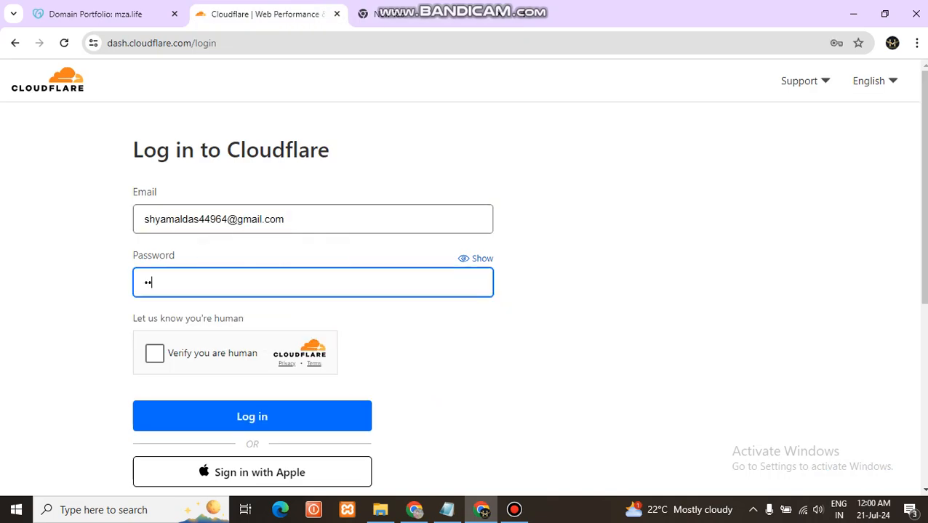
text(••••••••)
click(476, 259)
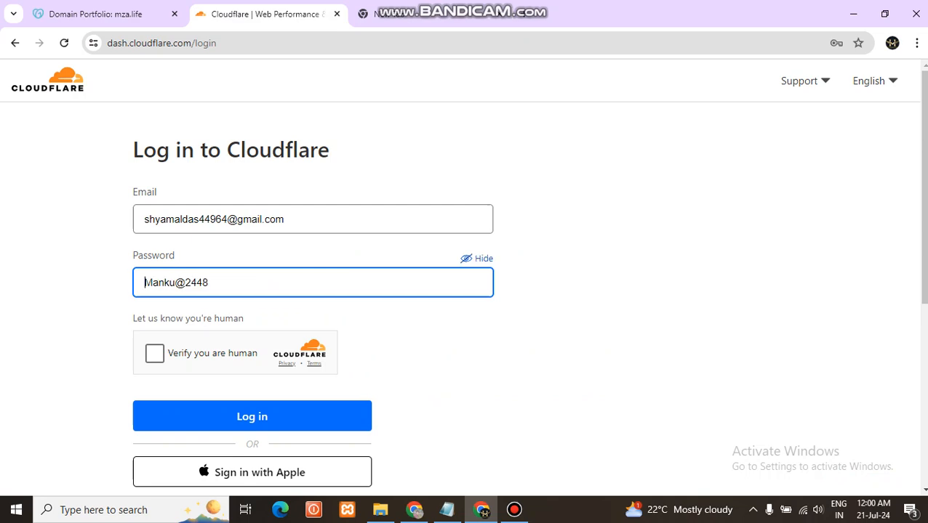
click(154, 354)
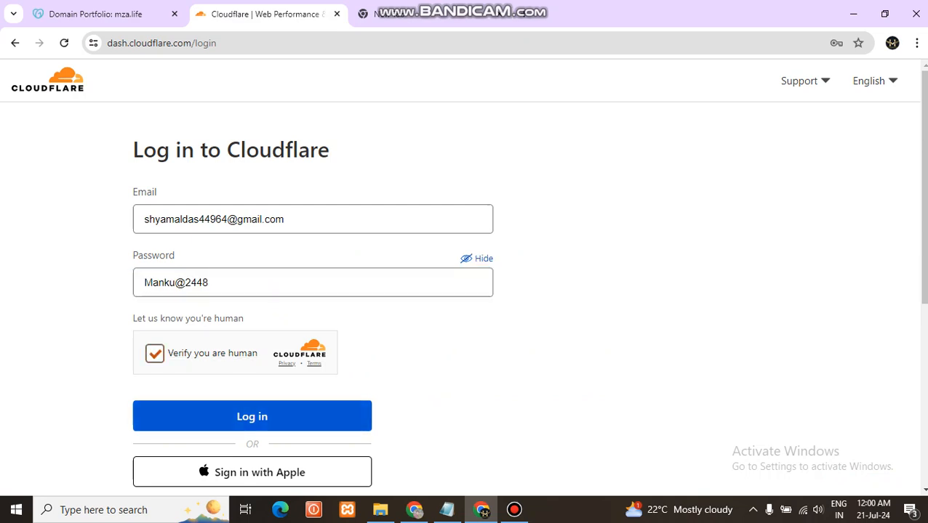
click(253, 417)
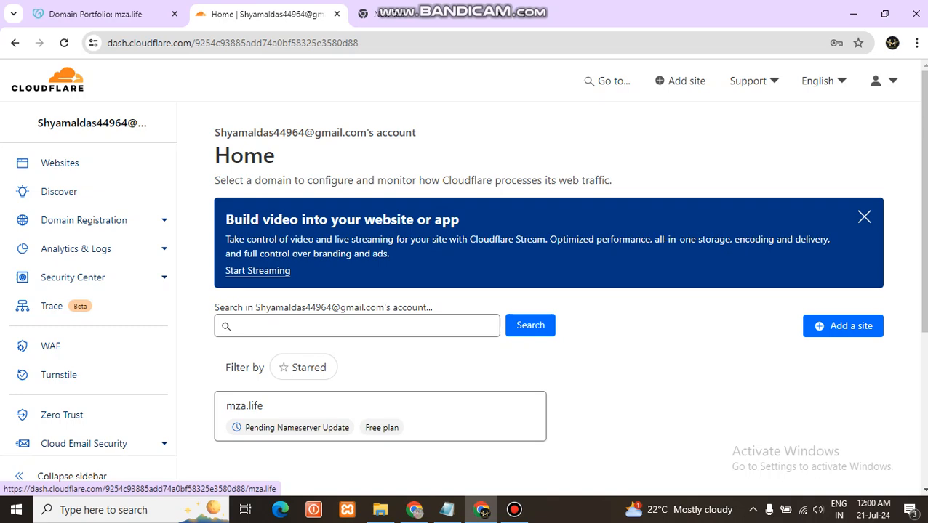
Open the existing mza.life site and remove it from Cloudflare
click(245, 405)
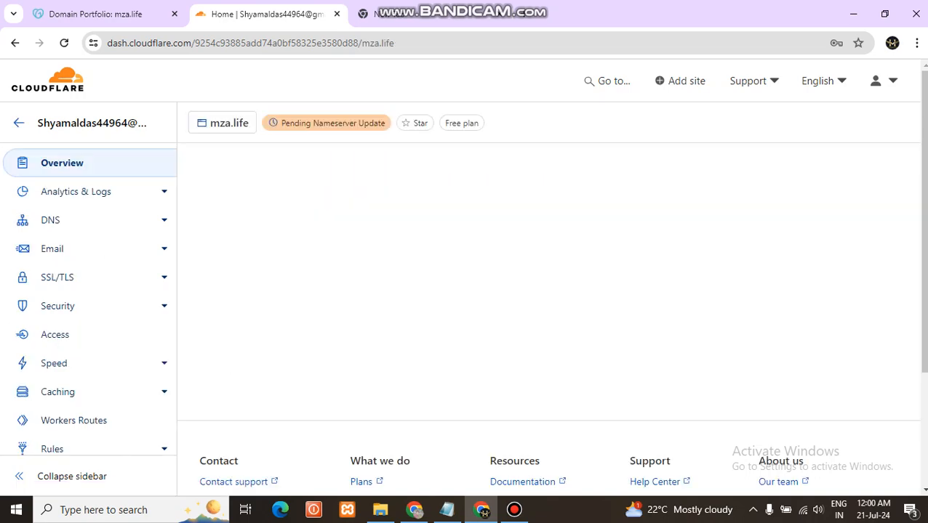
scroll(696, 251, down, 1)
scroll(695, 251, down, 10)
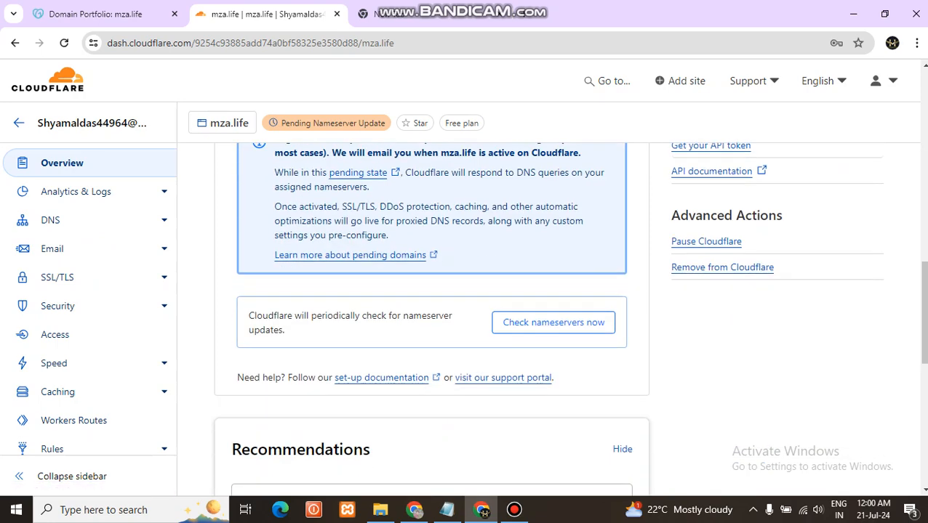
click(722, 267)
click(573, 386)
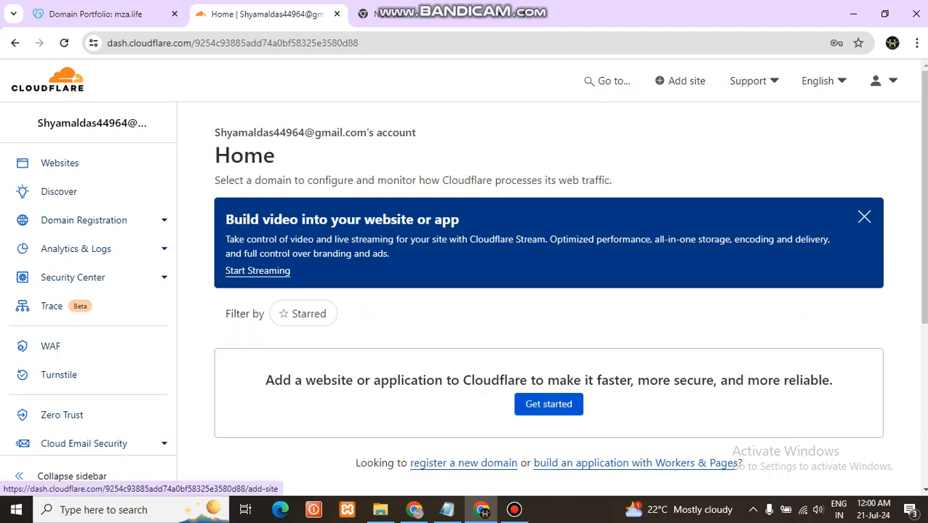
Start adding a website to the Cloudflare account and submit mza.life as its domain name
click(548, 404)
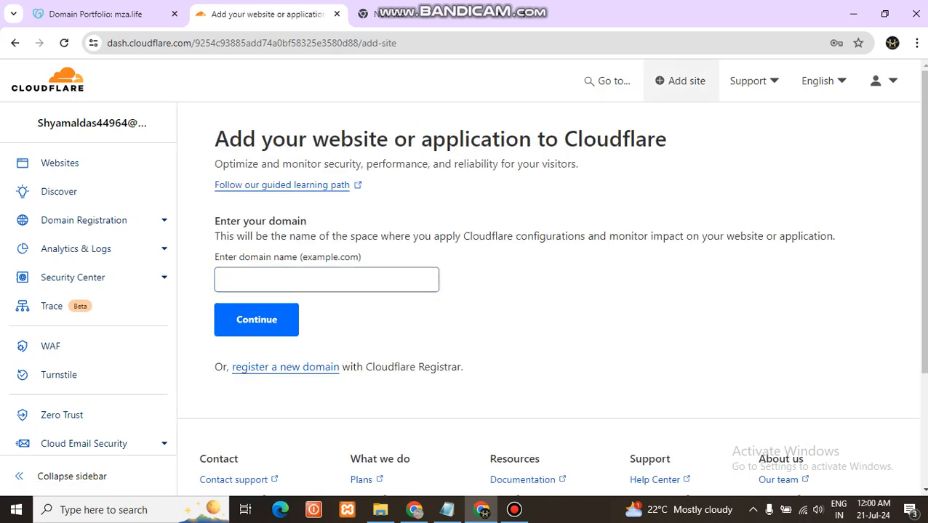
click(295, 287)
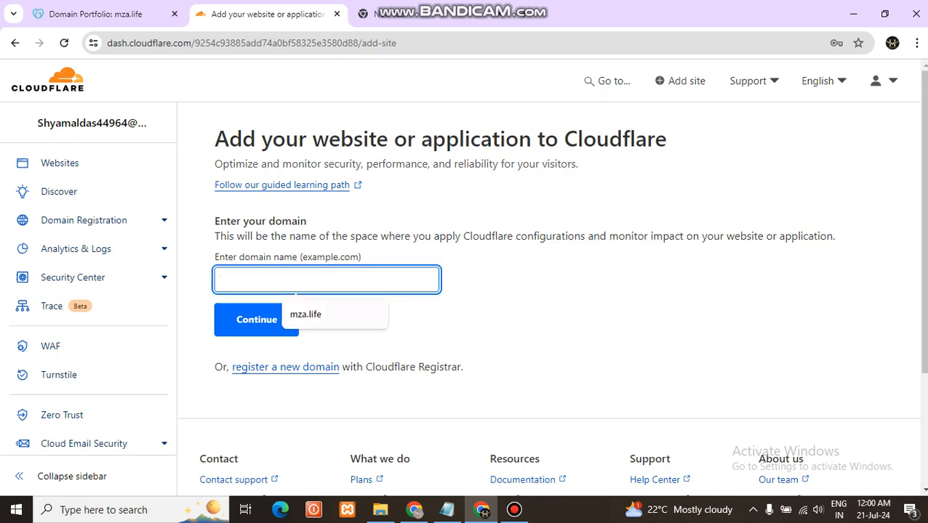
key(Down)
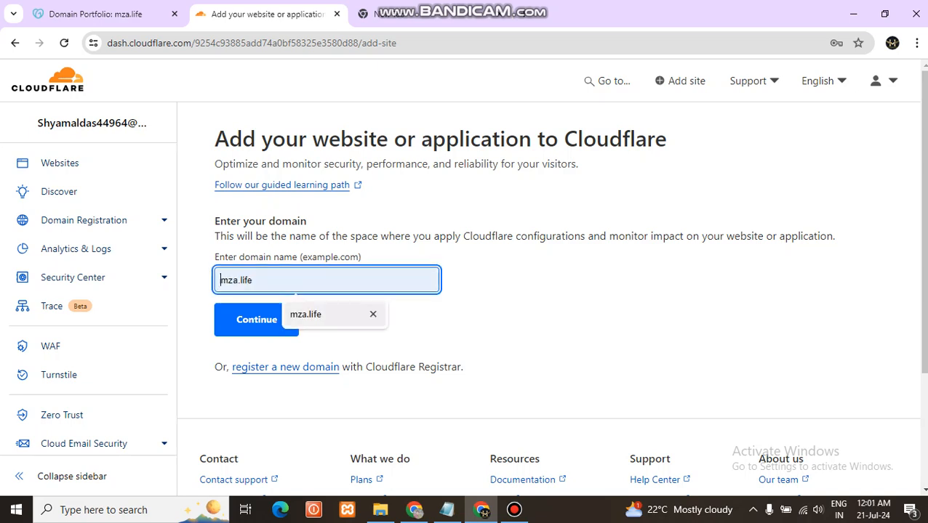
key(Return)
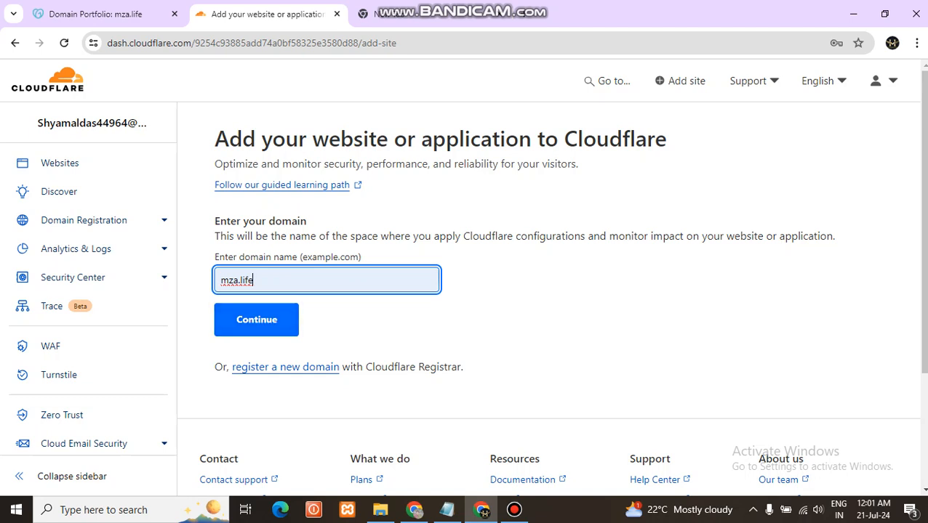
click(256, 320)
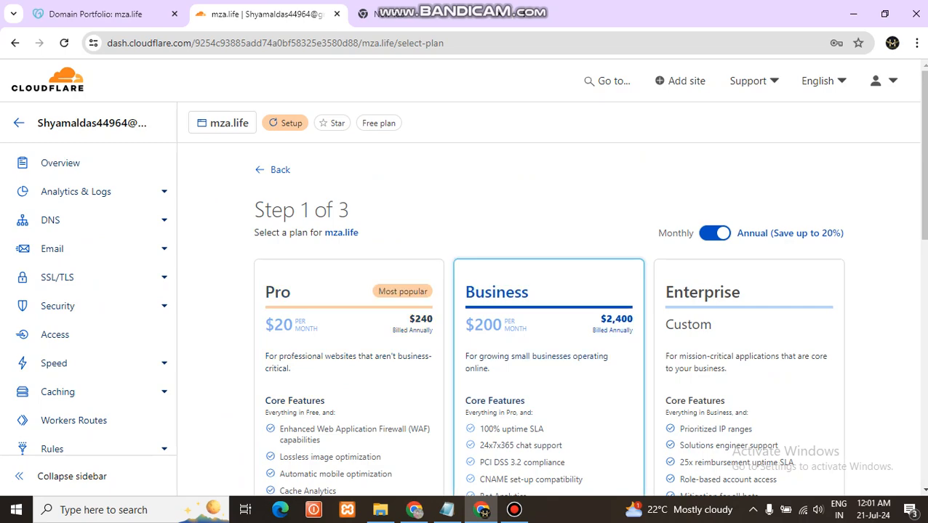
Check the plan instruction in the Notepad notes, return to the browser and continue the mza.life setup with the Free plan
scroll(548, 363, down, 3)
scroll(548, 363, up, 2)
click(446, 510)
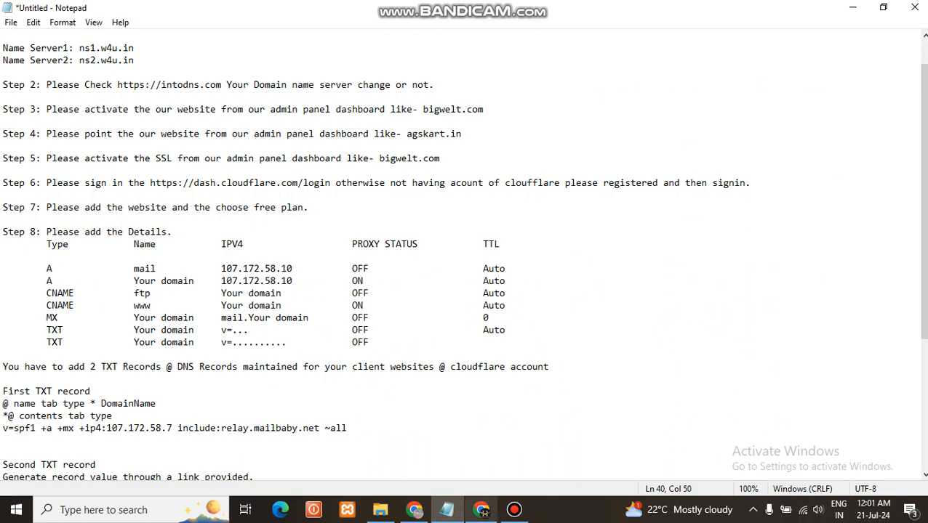
click(480, 510)
scroll(548, 313, down, 2)
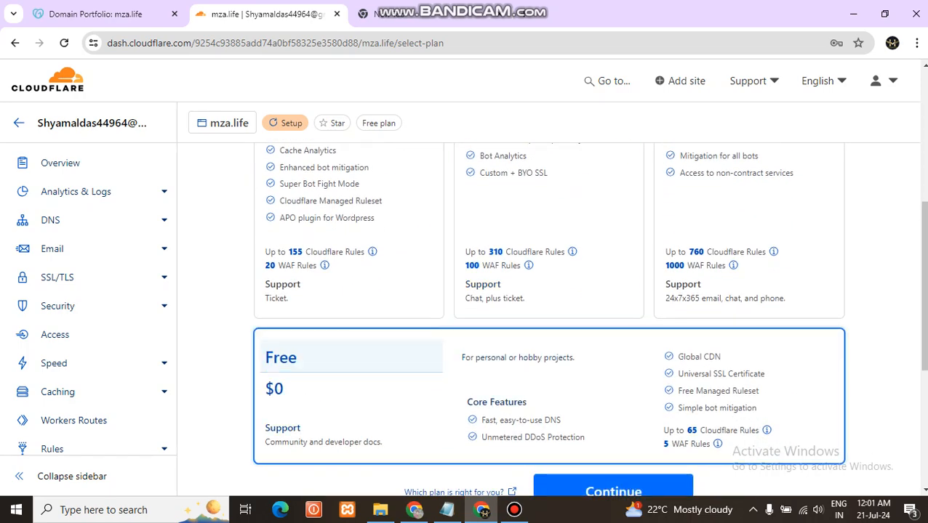
scroll(548, 320, down, 2)
click(613, 355)
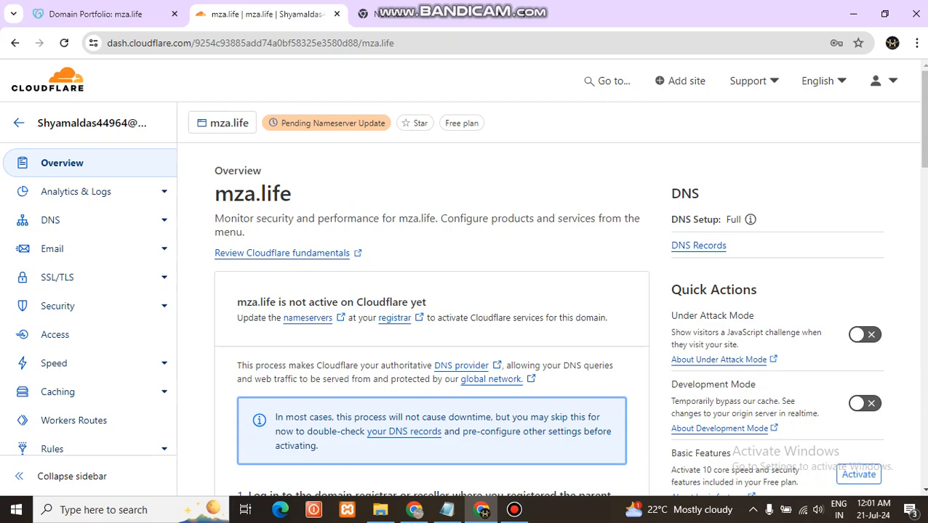
Review the activation instructions on the mza.life overview and look through the domain's DNS records page
scroll(434, 313, down, 10)
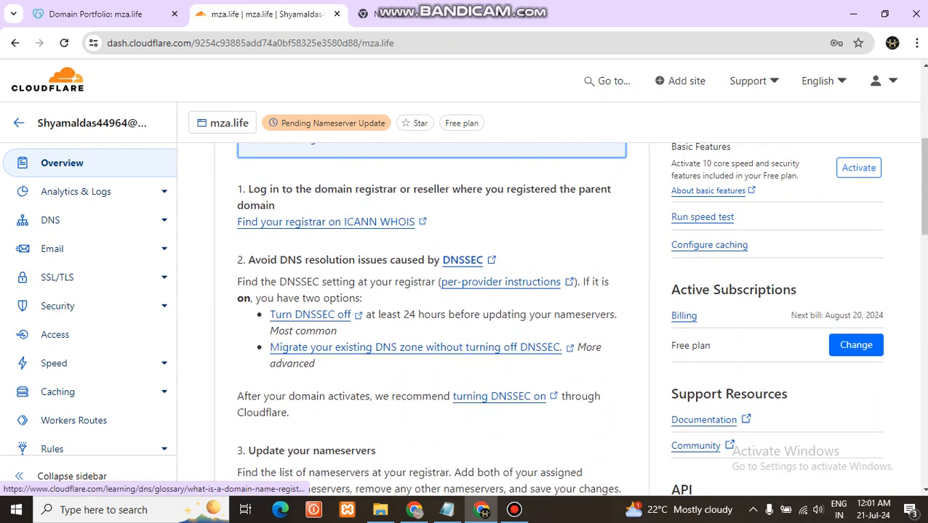
scroll(435, 313, up, 10)
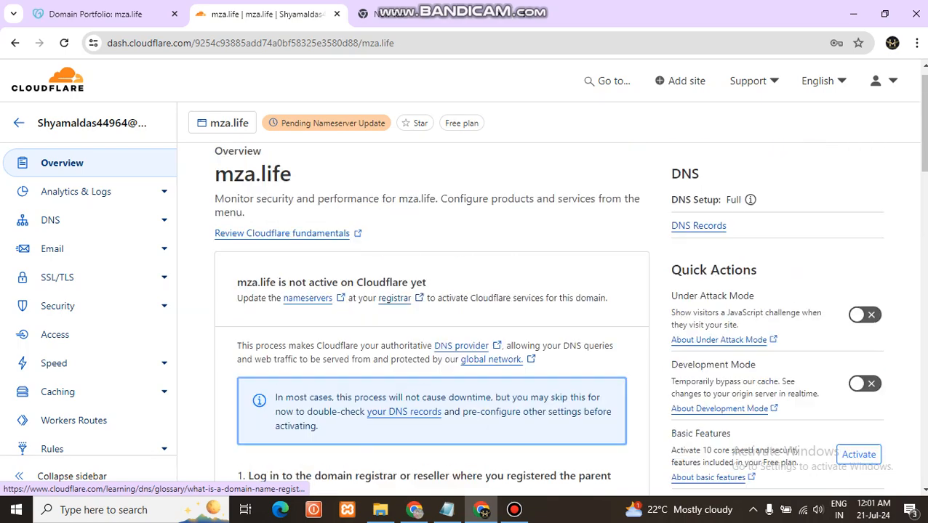
scroll(435, 313, down, 4)
scroll(435, 313, up, 4)
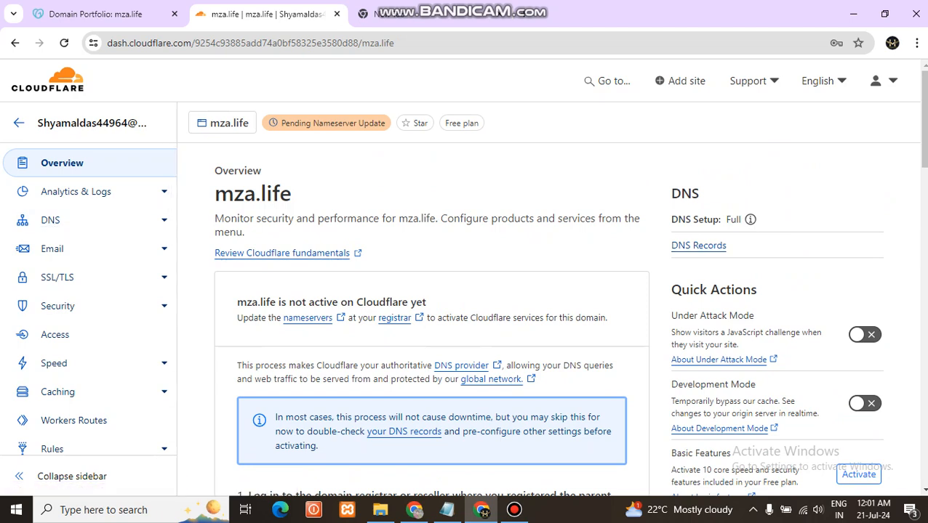
click(50, 220)
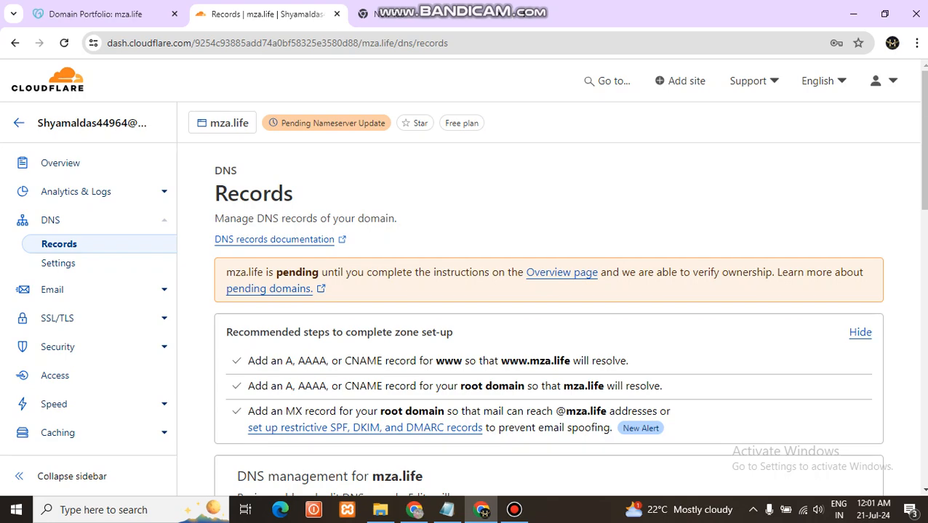
scroll(549, 320, down, 5)
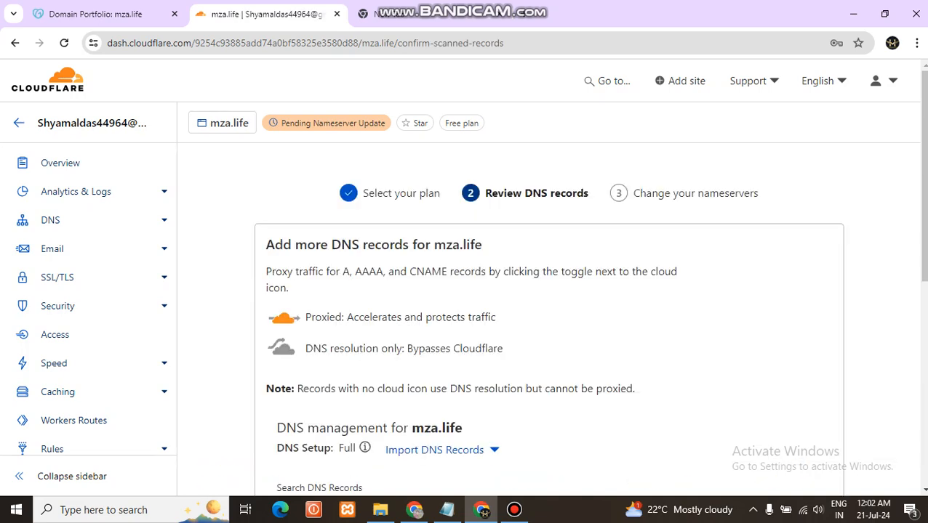
Start a new DNS record for mza.life, mark the first A record row in the Notepad notes and return to the browser
scroll(549, 291, down, 4)
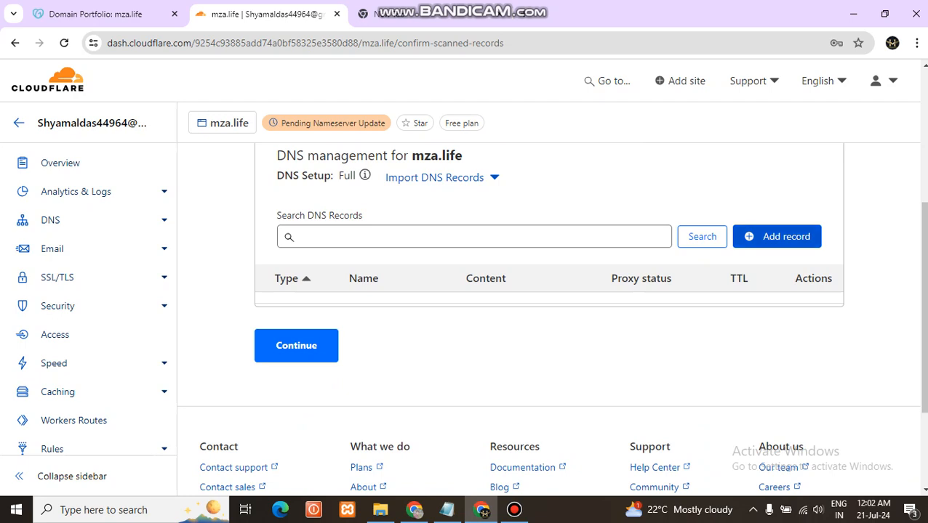
click(776, 237)
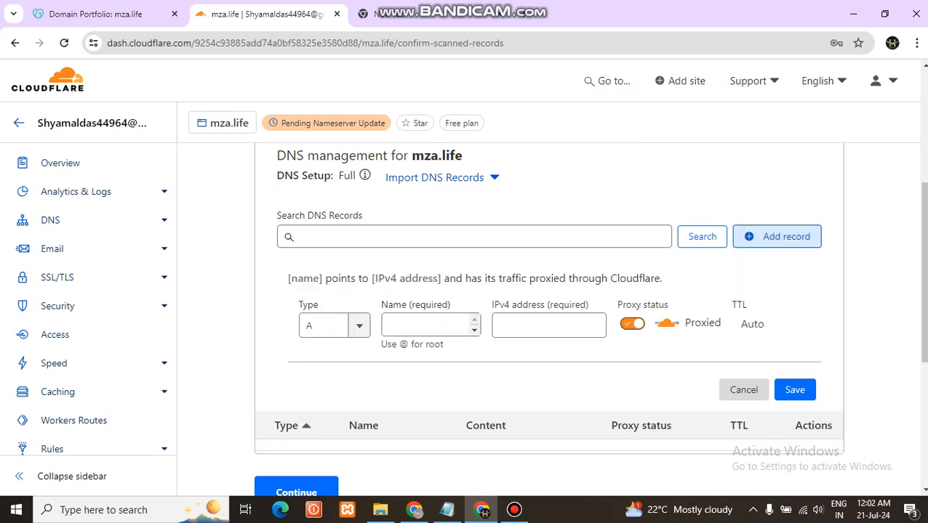
click(447, 510)
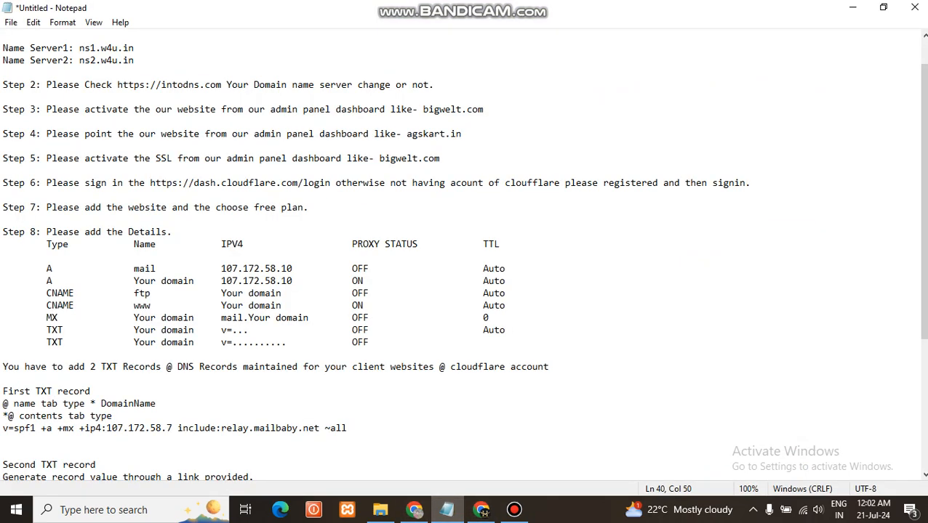
drag(46, 268, 511, 268)
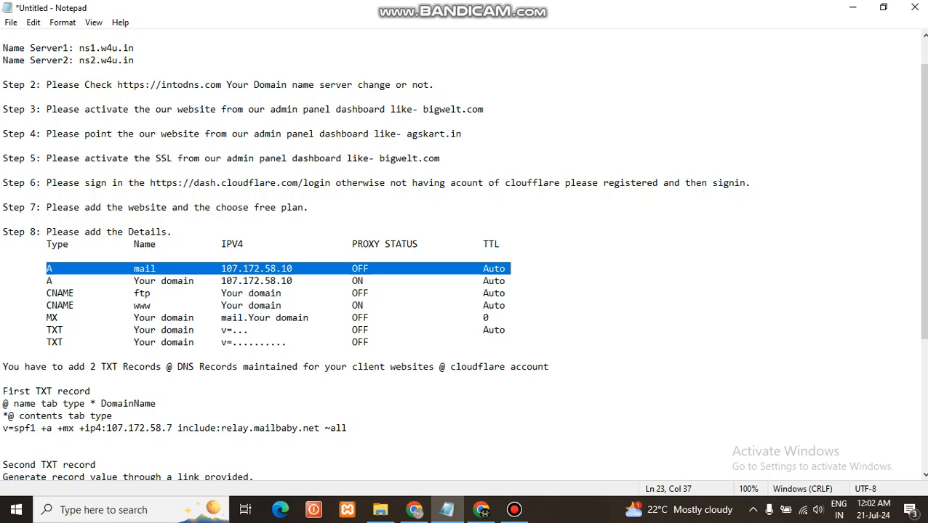
click(481, 509)
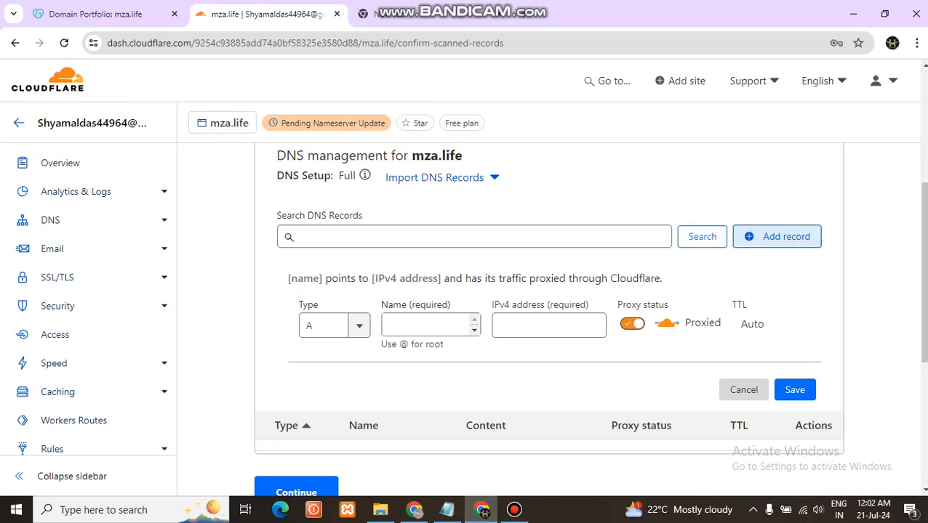
Save an A record named mail that points to 107.172.58.10 with proxying turned off
click(339, 325)
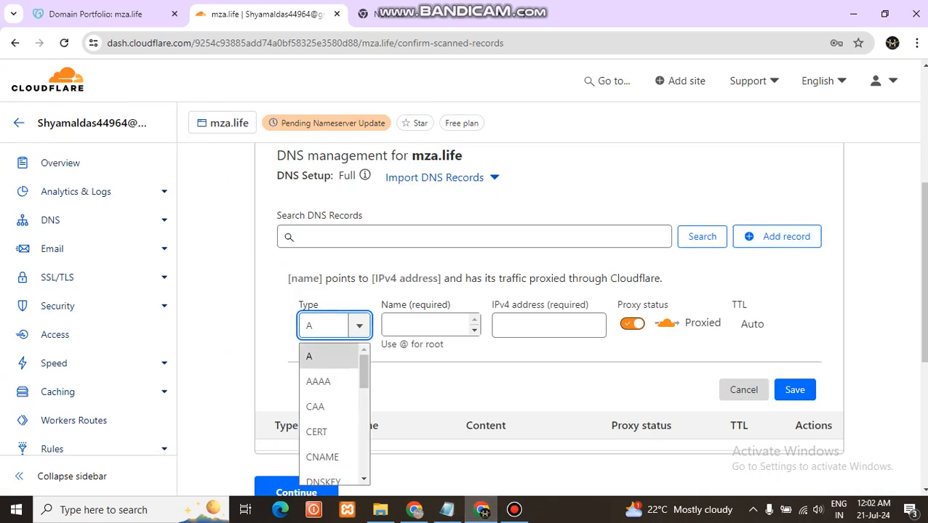
click(320, 356)
click(426, 325)
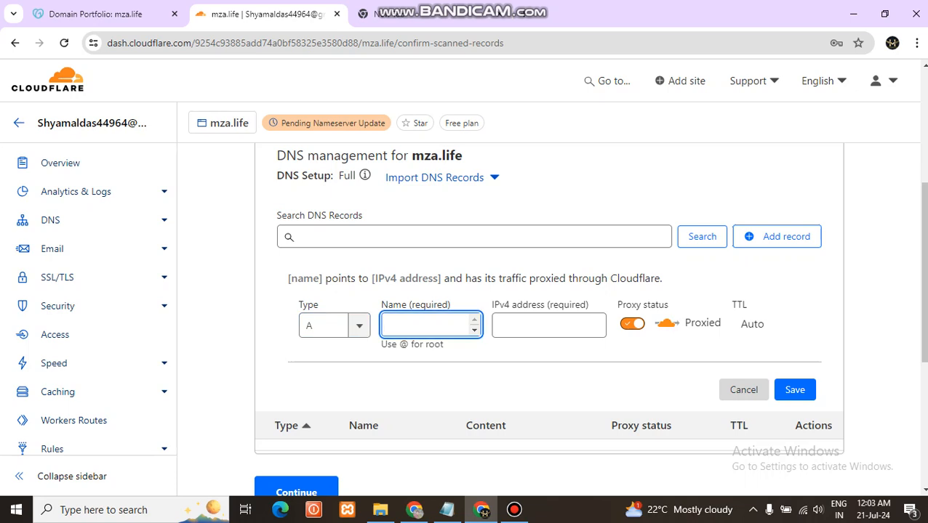
text(main)
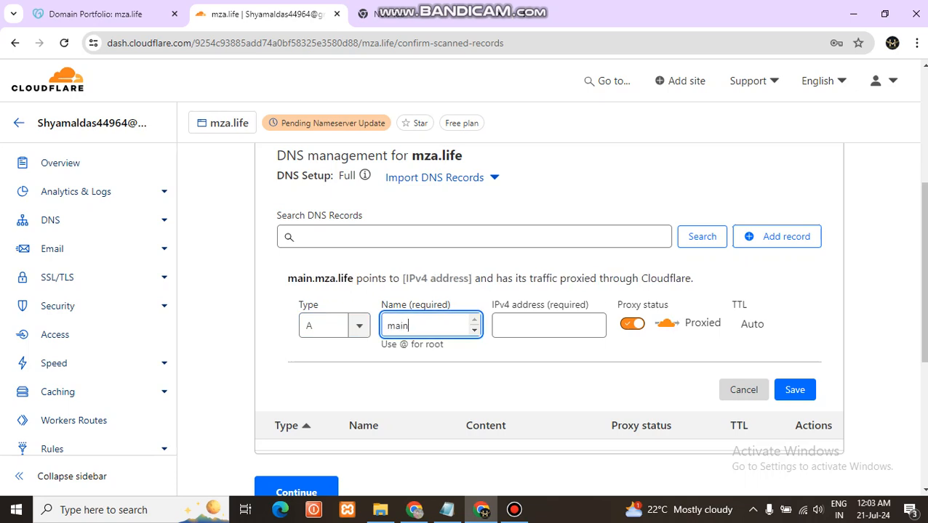
key(BackSpace)
text(l)
click(549, 326)
key(Down)
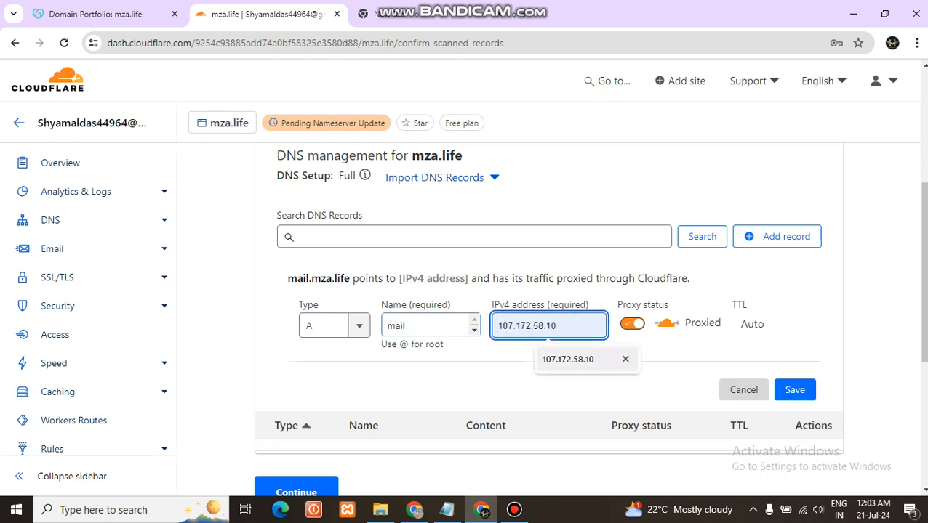
key(Return)
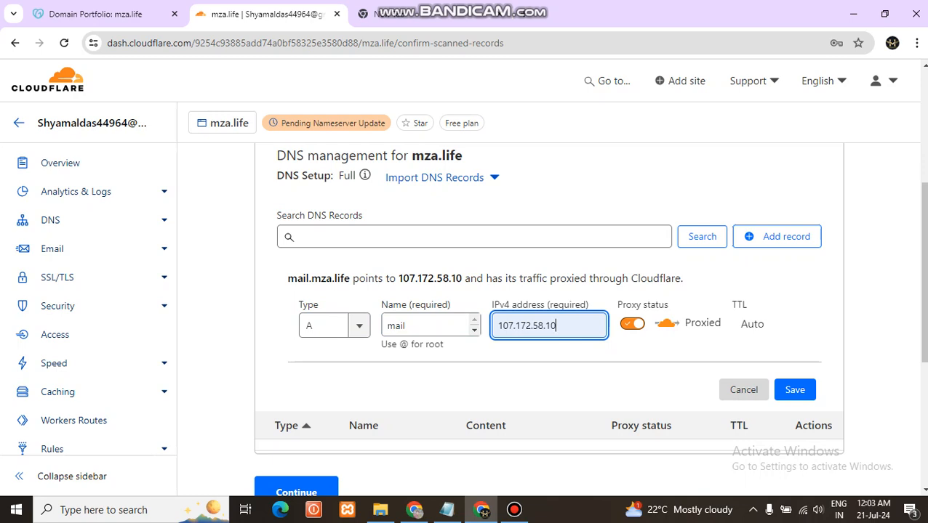
click(632, 325)
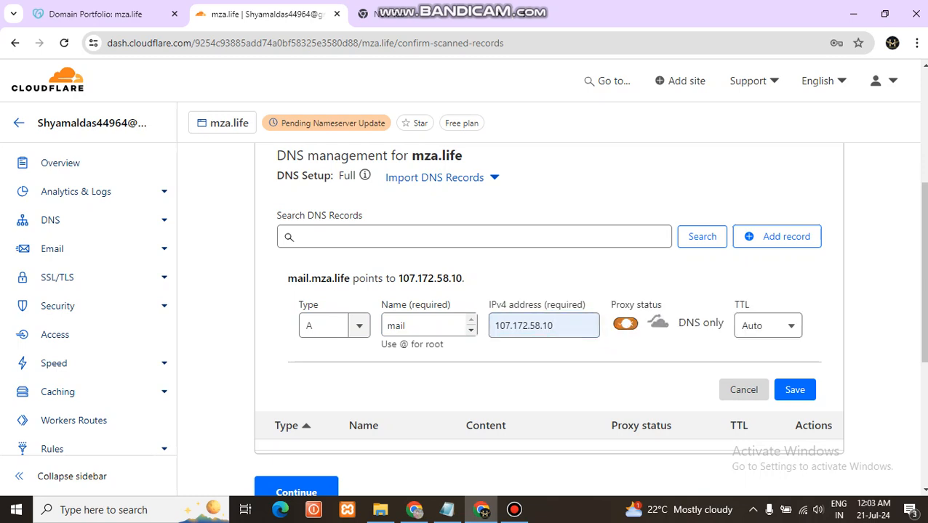
click(794, 390)
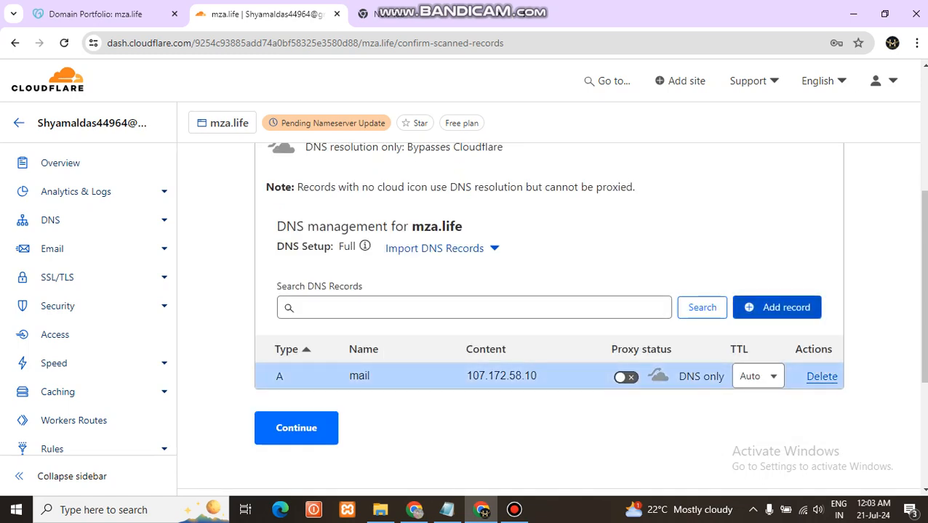
Start a second A record and enter the domain mza.life as its name
click(777, 308)
click(426, 396)
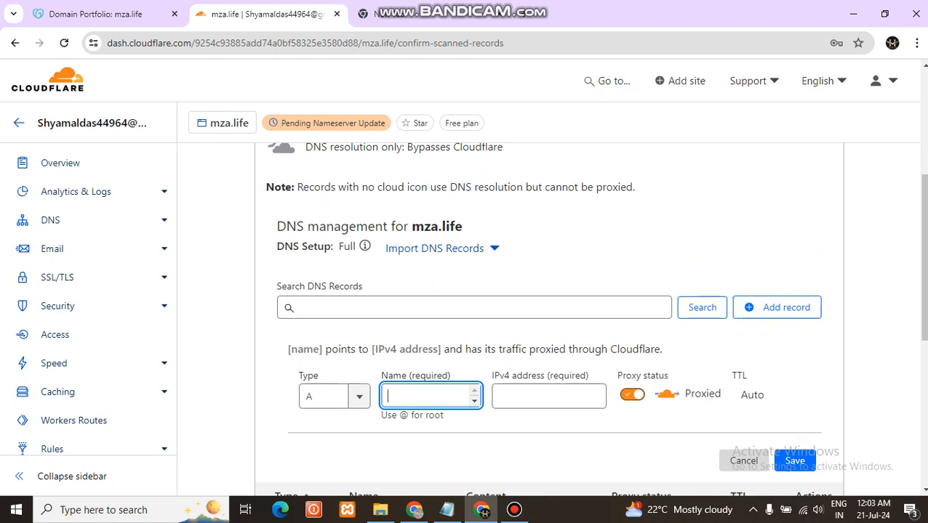
text(mza)
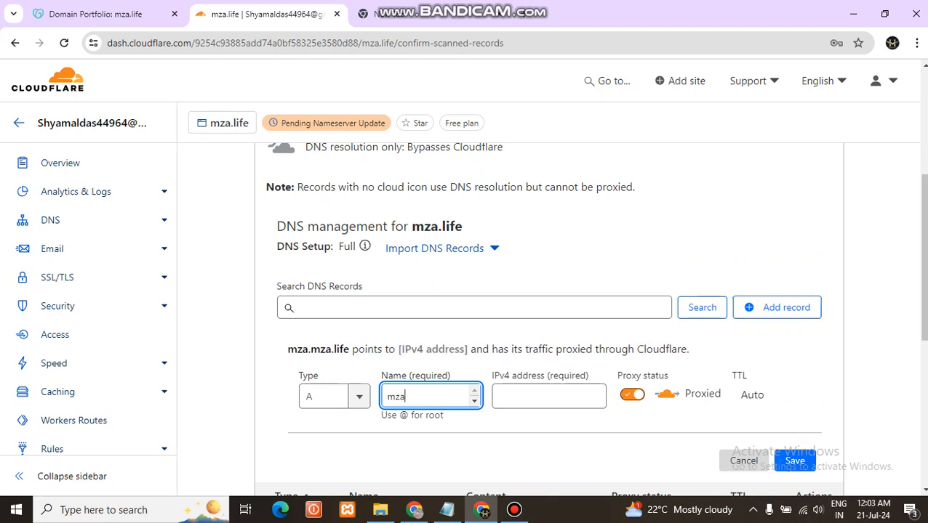
text(.life)
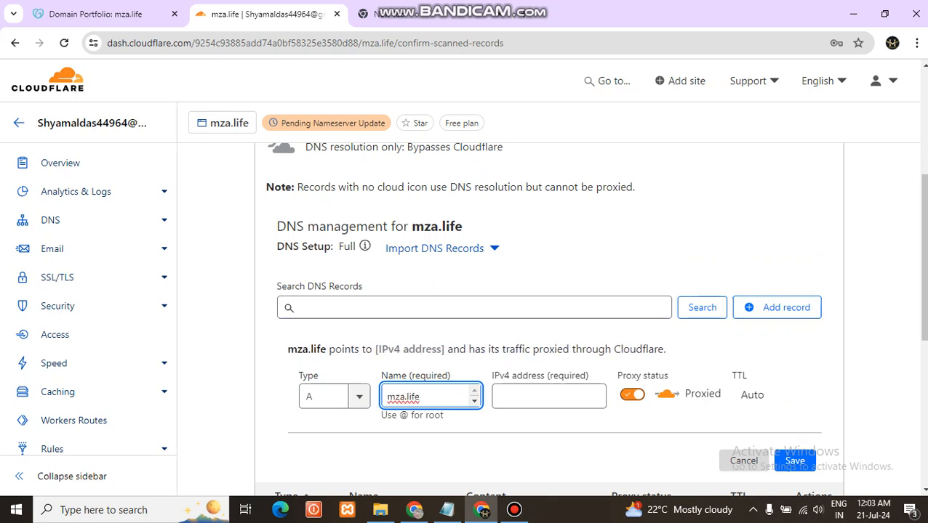
drag(462, 226, 410, 226)
key(ctrl+c)
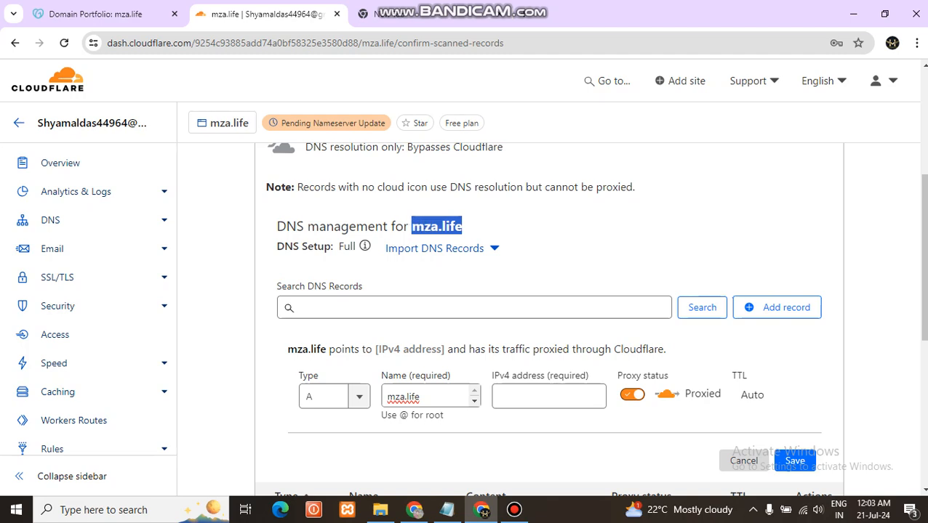
drag(421, 397, 386, 397)
key(ctrl+v)
Set the record's IPv4 address to 107.172.58.10, compare it with the Notepad notes and save it as proxied
key(Tab)
text(107.172.58.10)
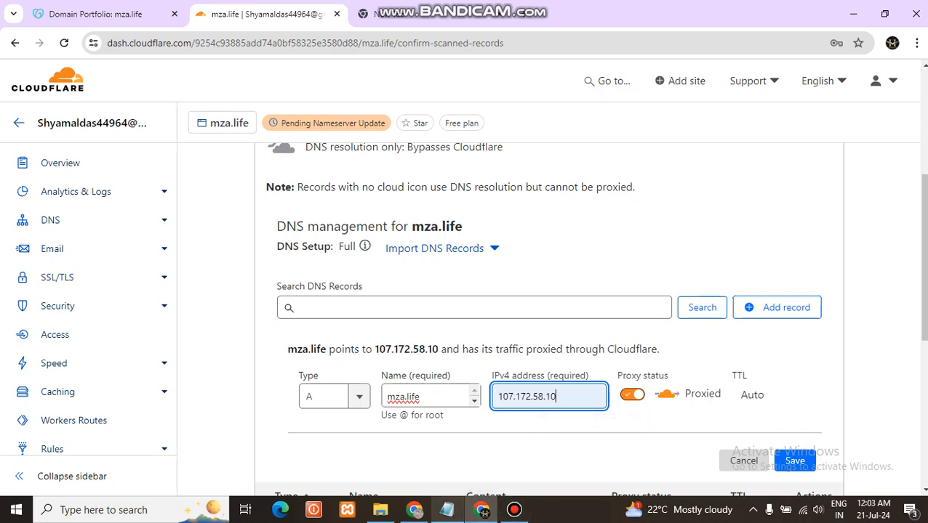
click(447, 509)
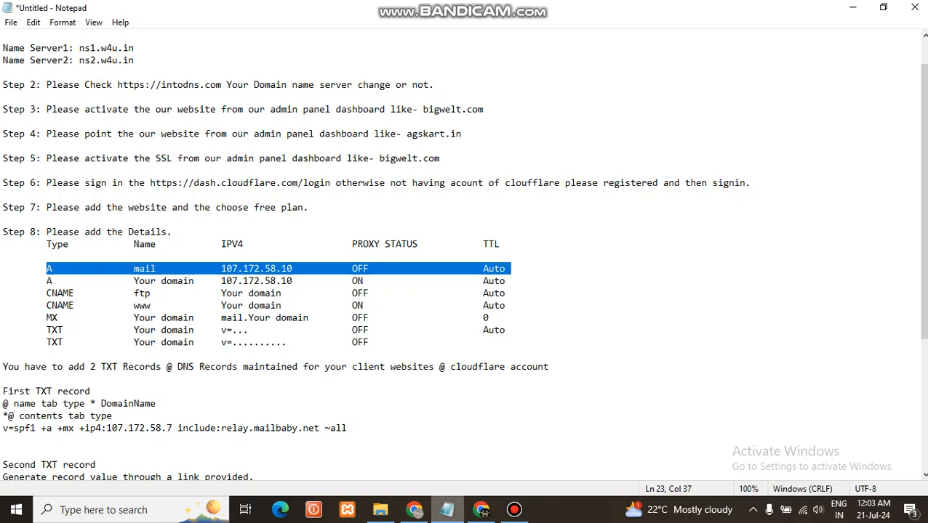
click(480, 509)
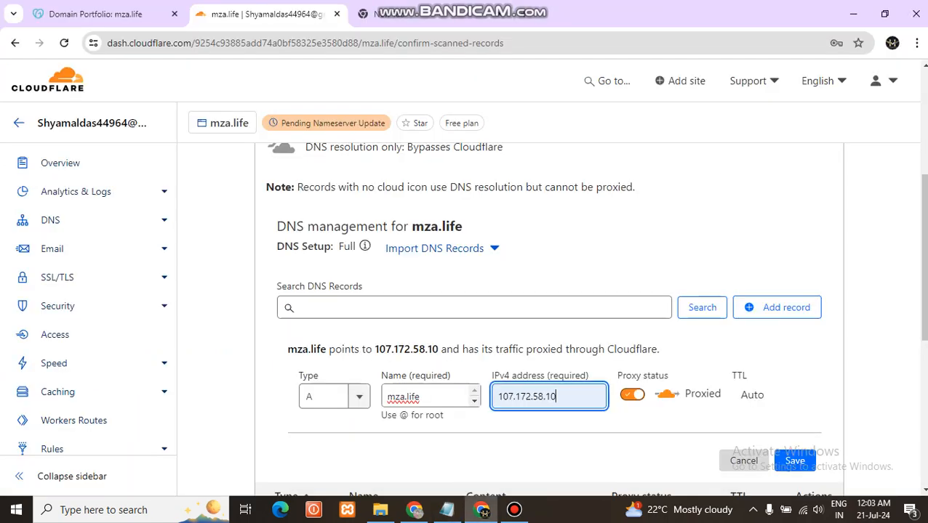
click(795, 461)
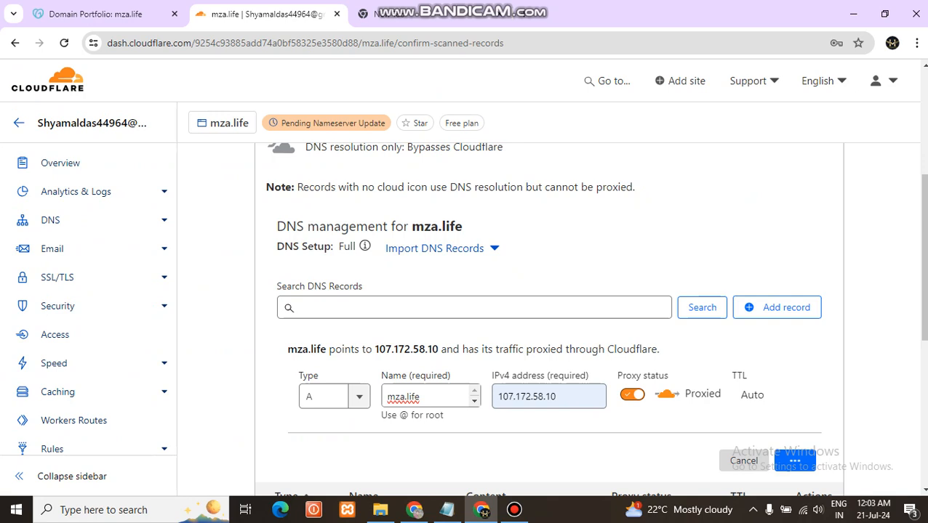
Start another DNS record of type CNAME and check its required details in the Notepad notes
click(776, 308)
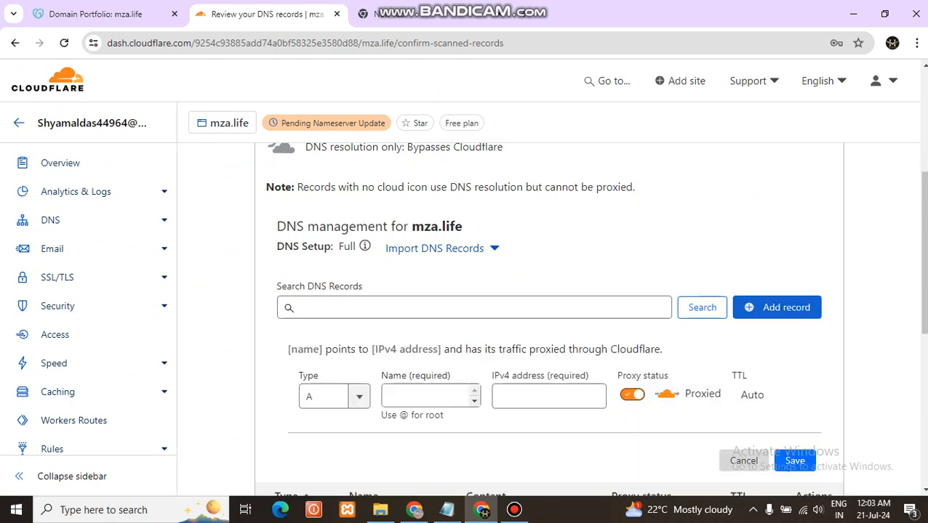
click(334, 397)
text(A)
key(BackSpace)
text(c)
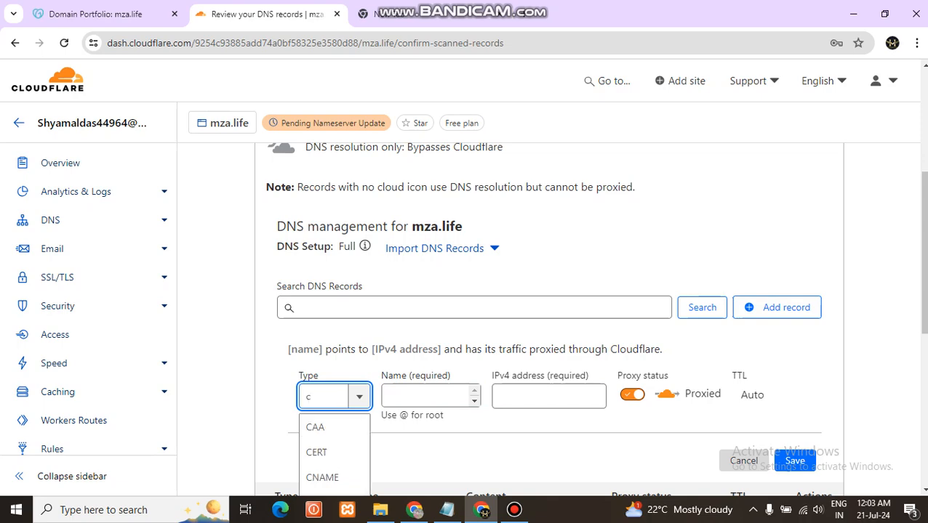
scroll(335, 459, down, 1)
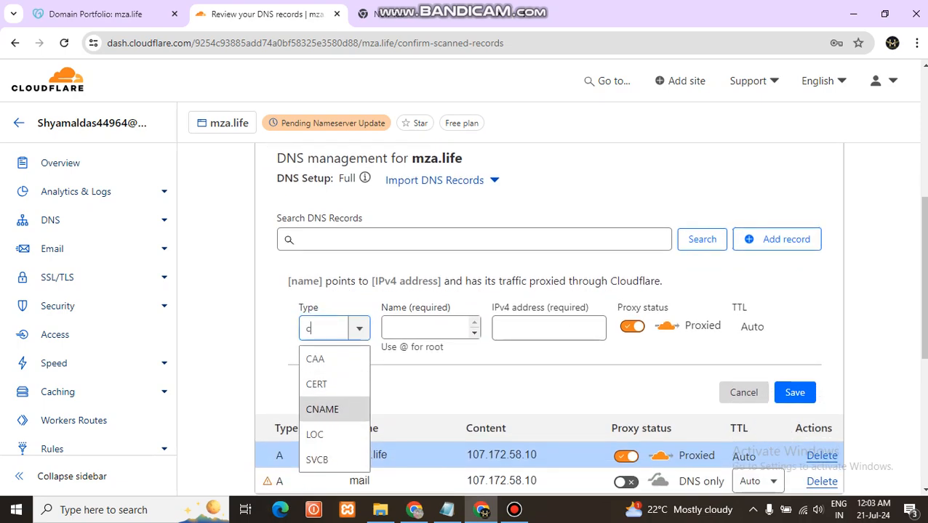
key(Return)
key(Tab)
key(alt+Tab)
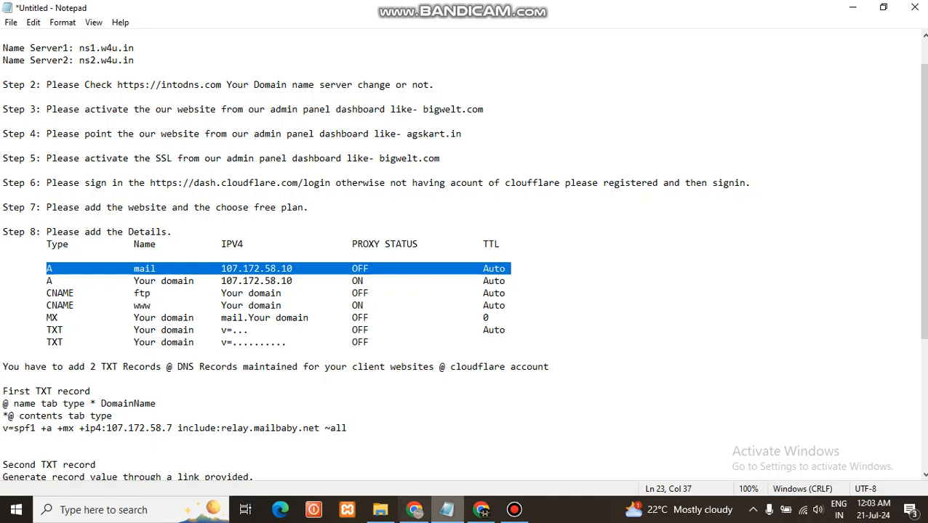
key(alt+Tab)
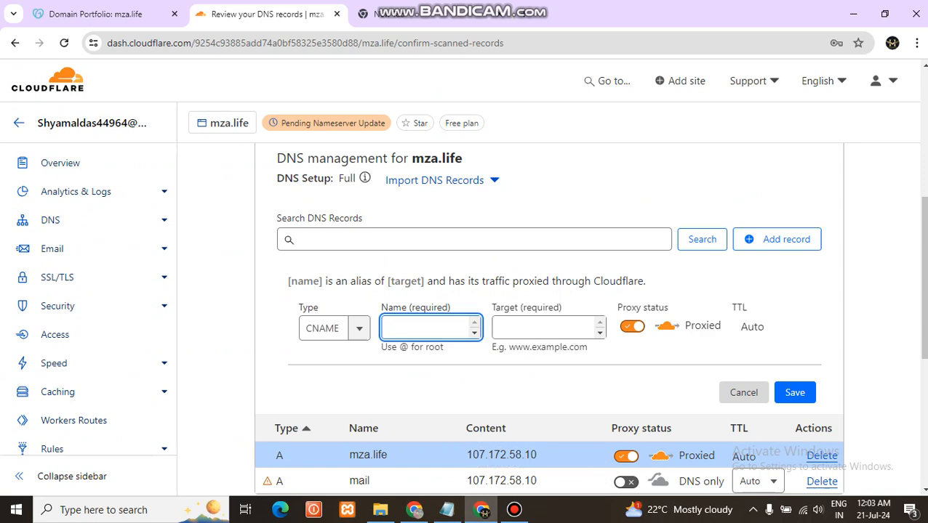
Name the CNAME record ftp, target it at mza.life, turn off proxying and save it
text(ftp)
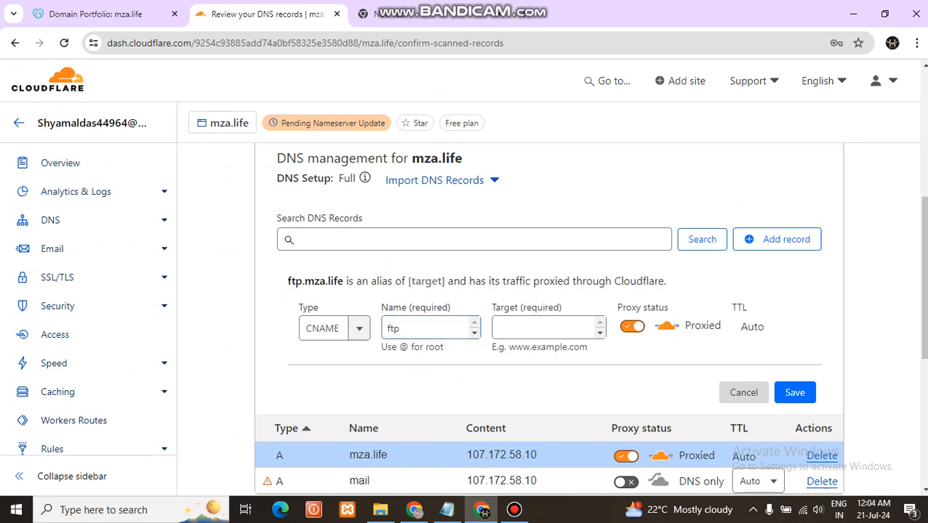
click(542, 327)
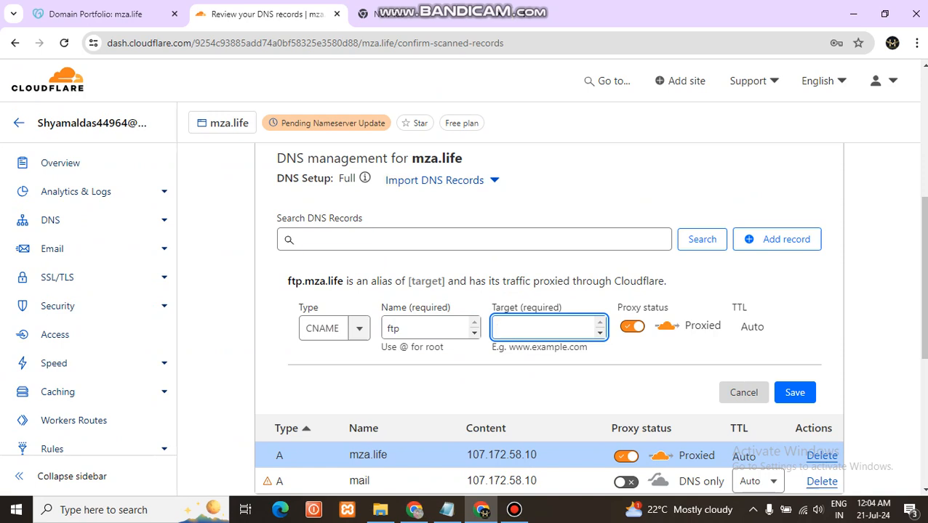
key(ctrl+v)
click(632, 328)
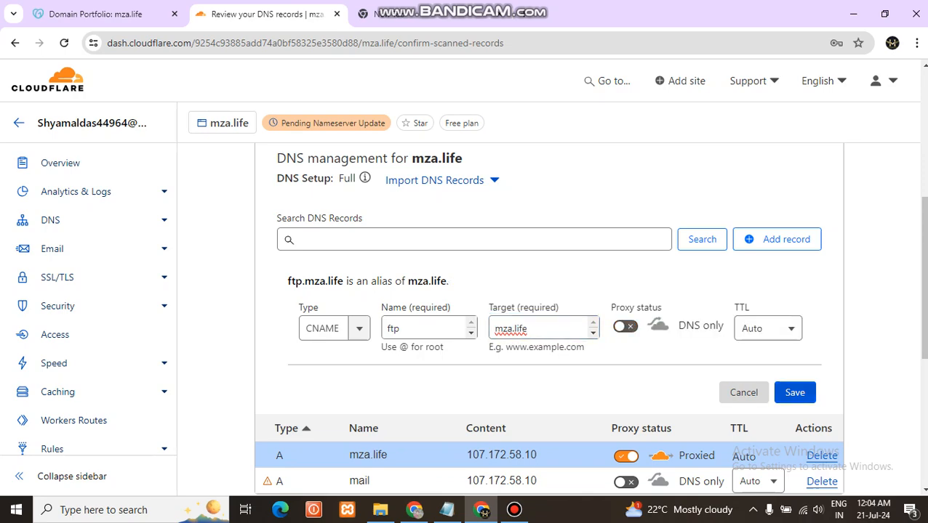
click(795, 392)
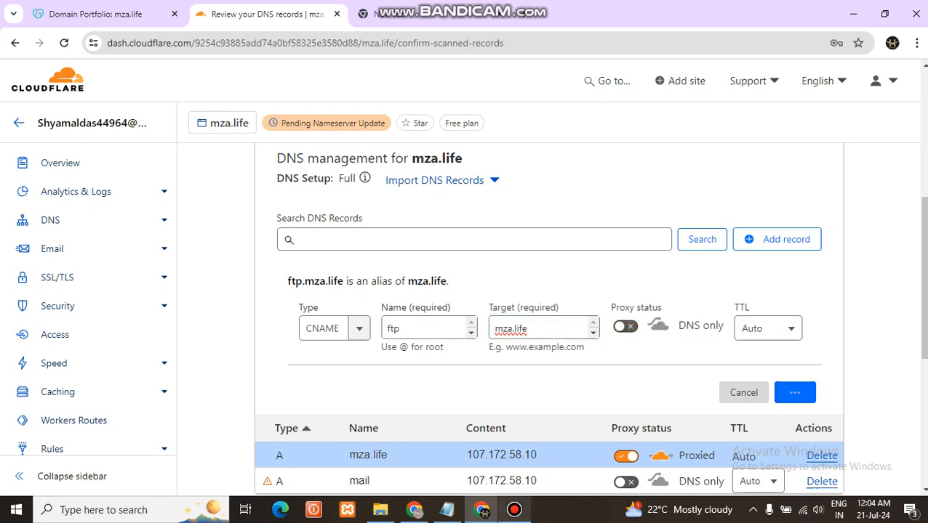
Check the ftp record's proxy status in the Notepad notes and return to the browser
click(447, 510)
drag(352, 294, 363, 294)
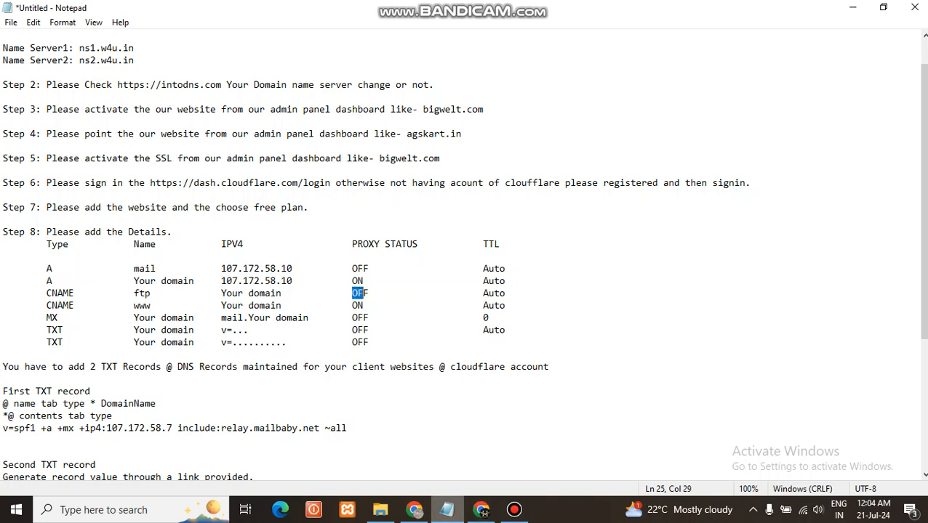
click(480, 510)
Add and save a proxied CNAME record named www with mza.life as its target
click(777, 239)
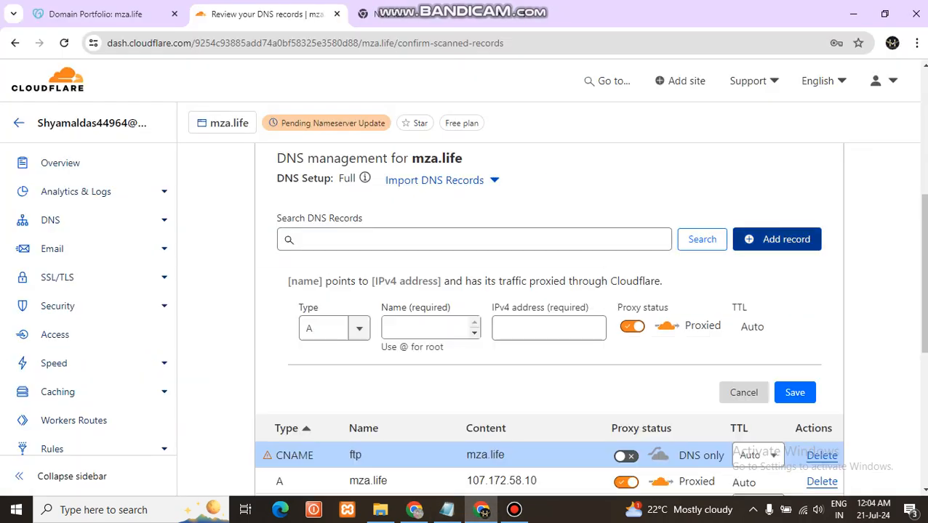
click(340, 329)
key(Down)
key(Down)
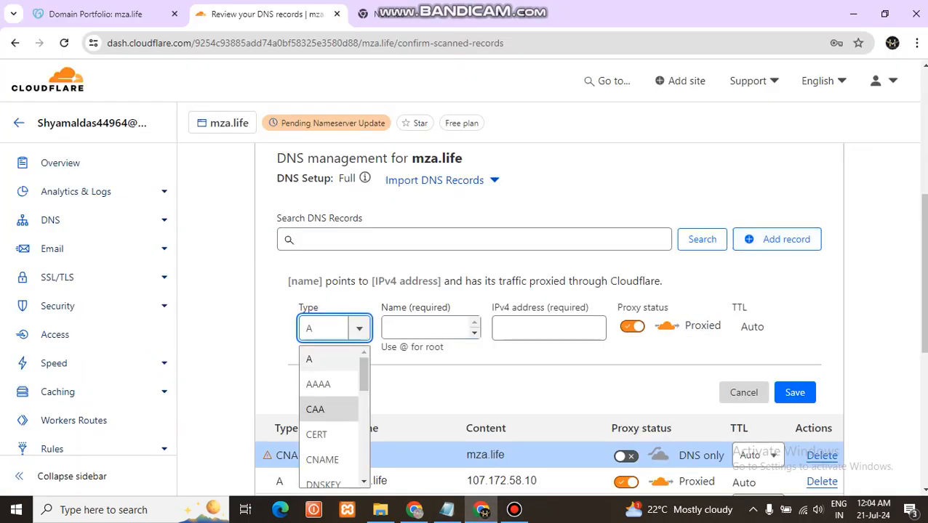
key(Down)
key(Down)
key(Return)
click(425, 328)
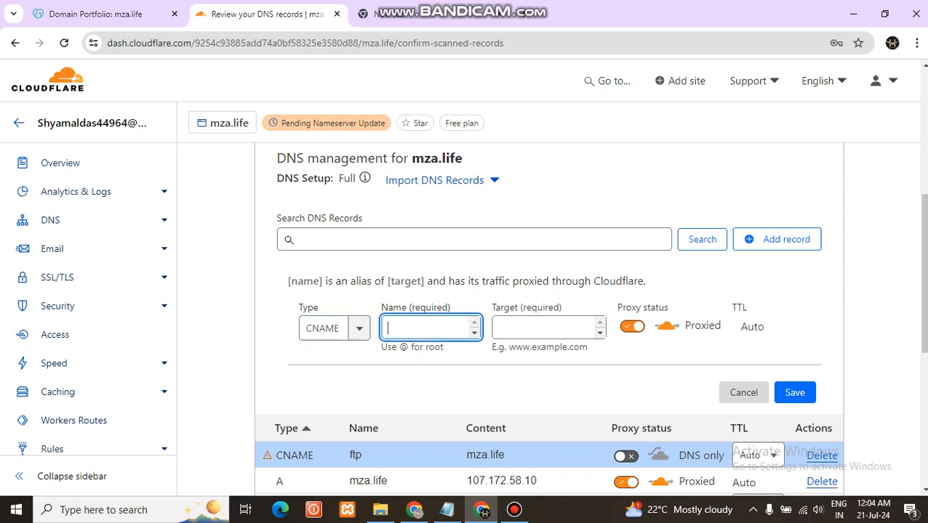
text(www)
click(543, 328)
key(ctrl+v)
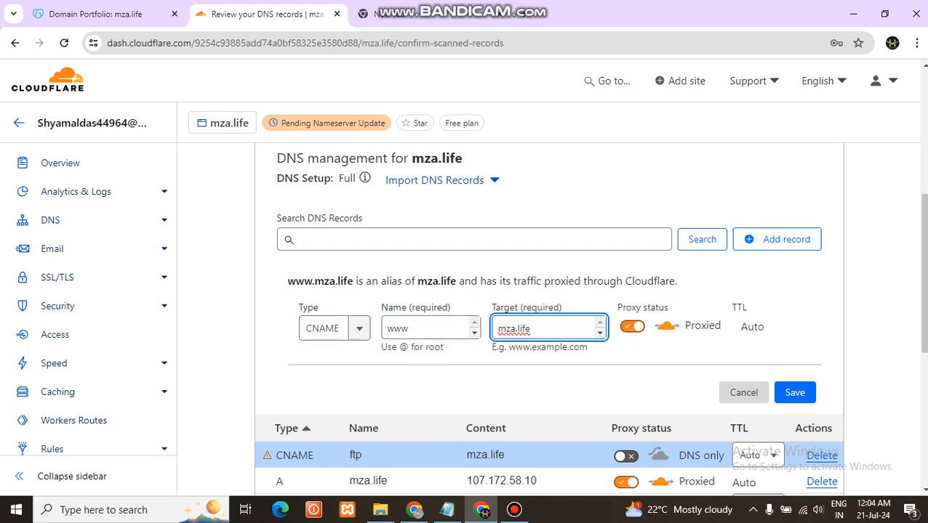
key(Return)
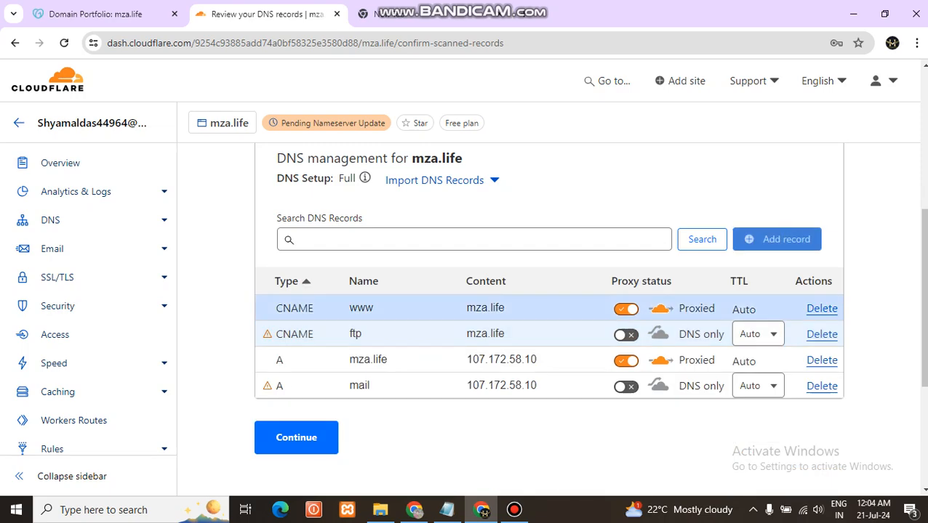
Start a new DNS record of type MX and name it mza.life
click(776, 239)
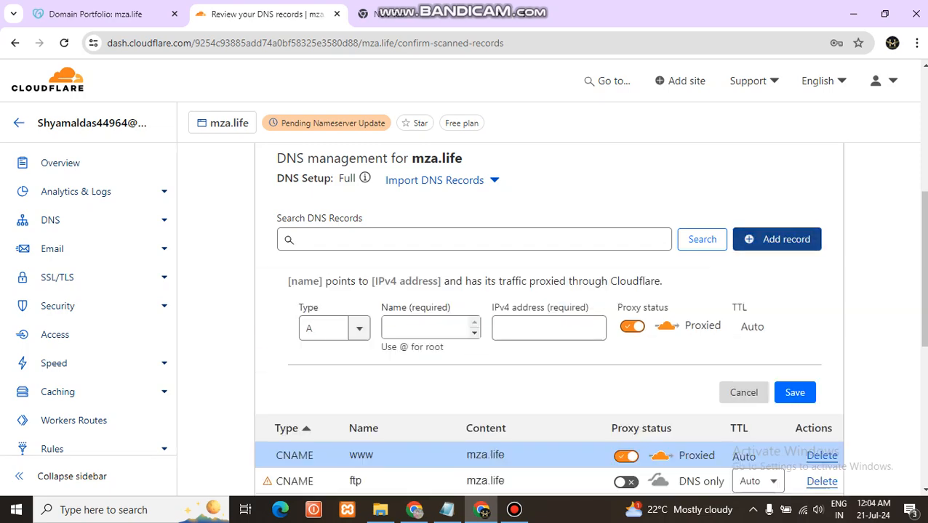
click(329, 329)
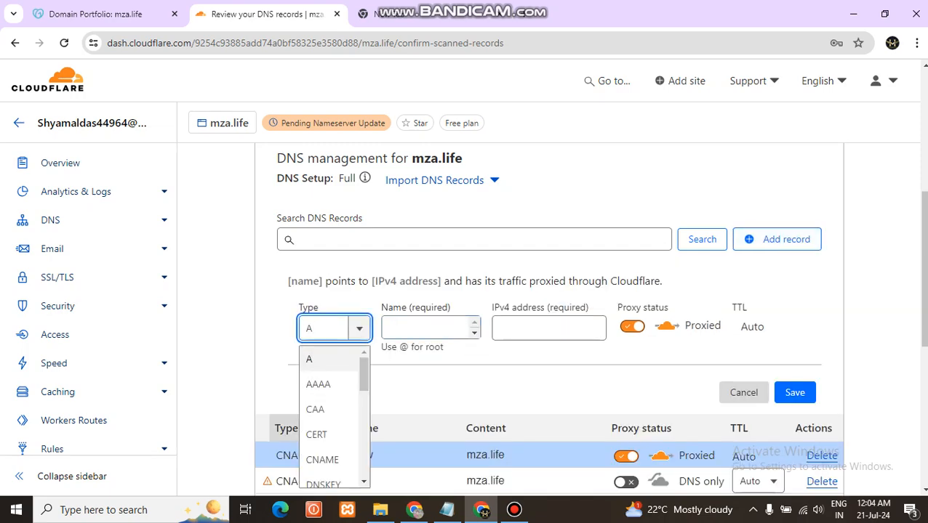
scroll(287, 428, down, 3)
scroll(328, 218, down, 4)
scroll(331, 218, down, 2)
scroll(331, 218, up, 2)
scroll(331, 218, up, 2)
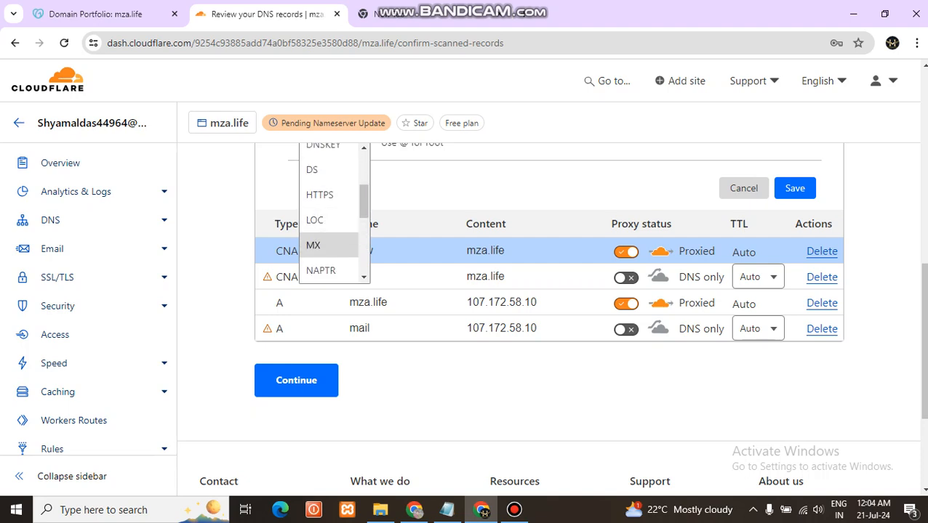
click(312, 245)
scroll(331, 291, up, 2)
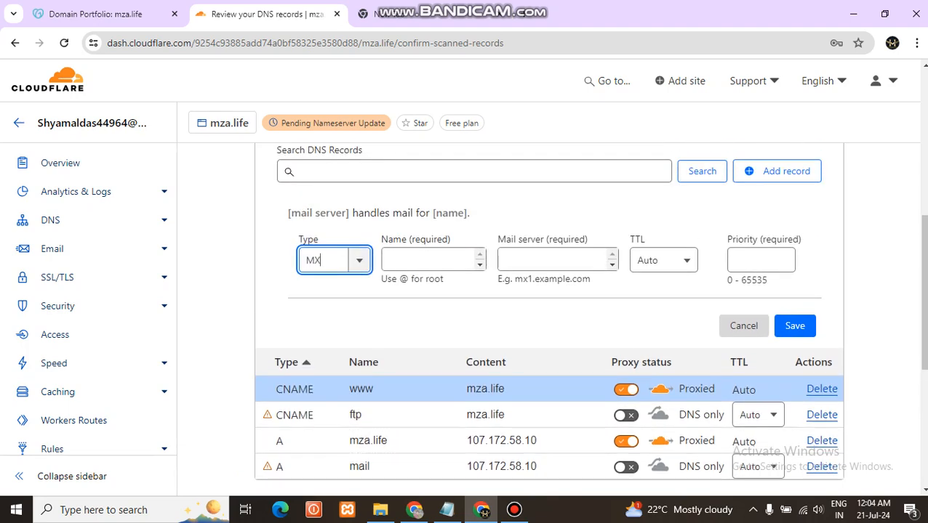
click(425, 260)
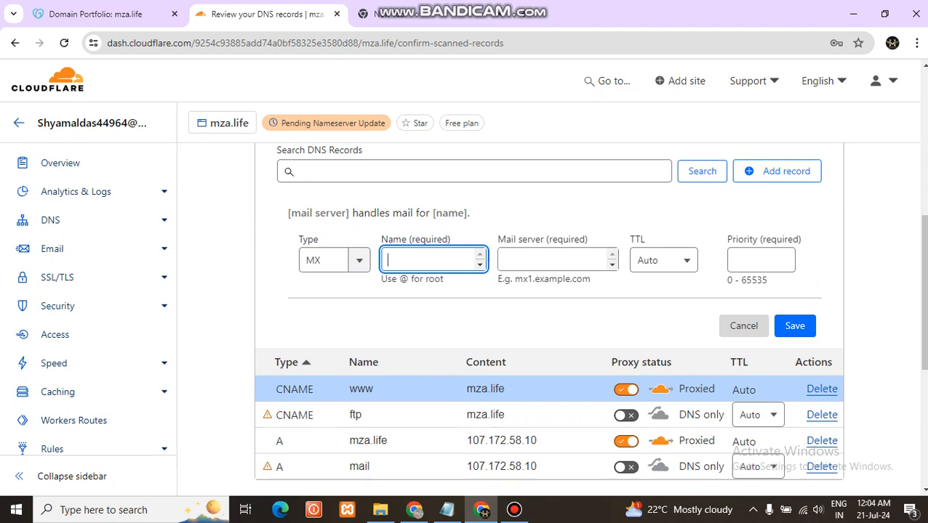
text(mza.life)
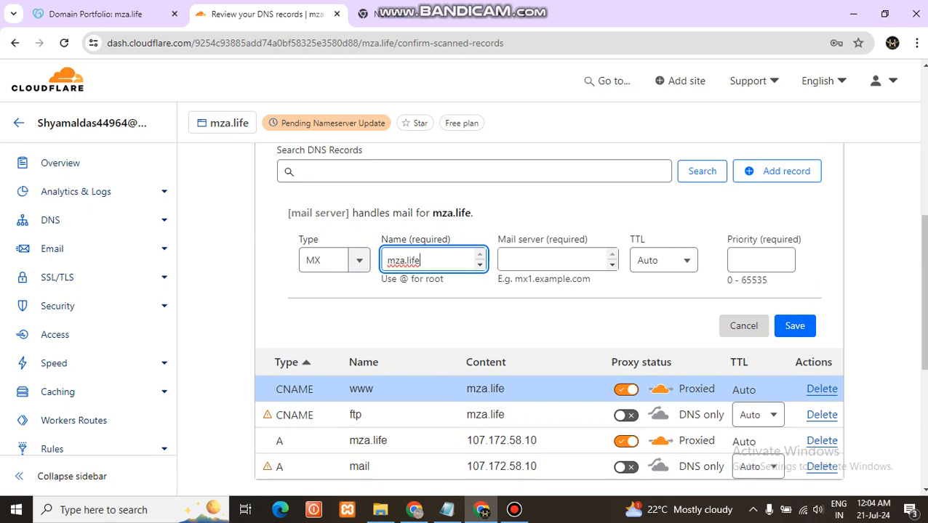
key(Tab)
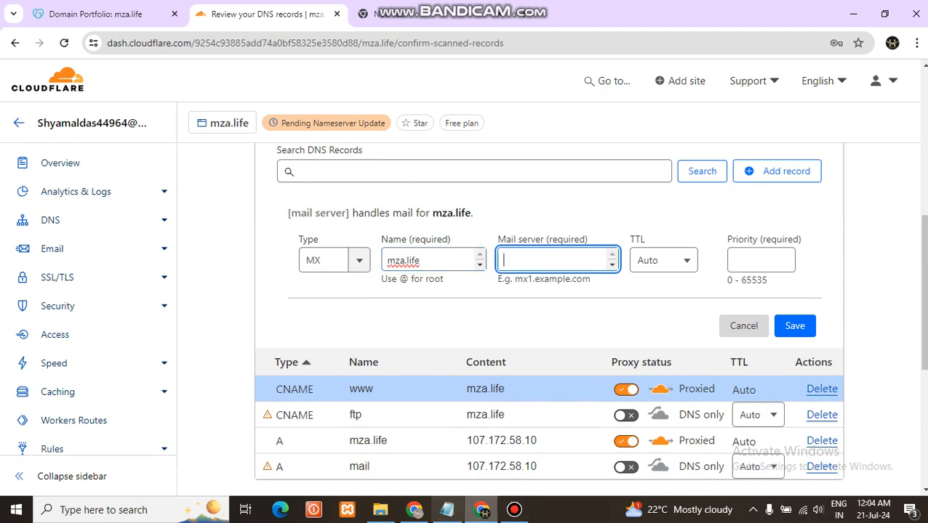
Following the Notepad notes, set the MX record's mail server to mail.mza.life with priority 0 and save it
click(447, 510)
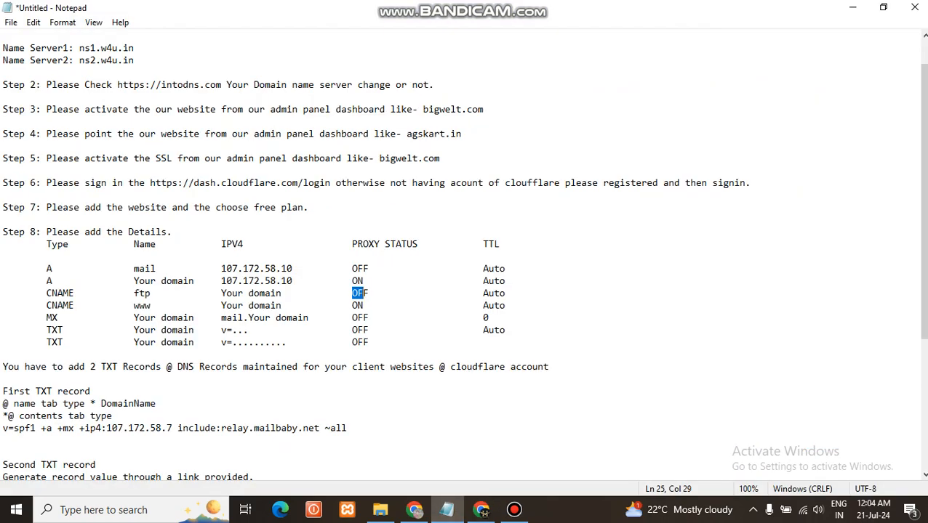
click(480, 509)
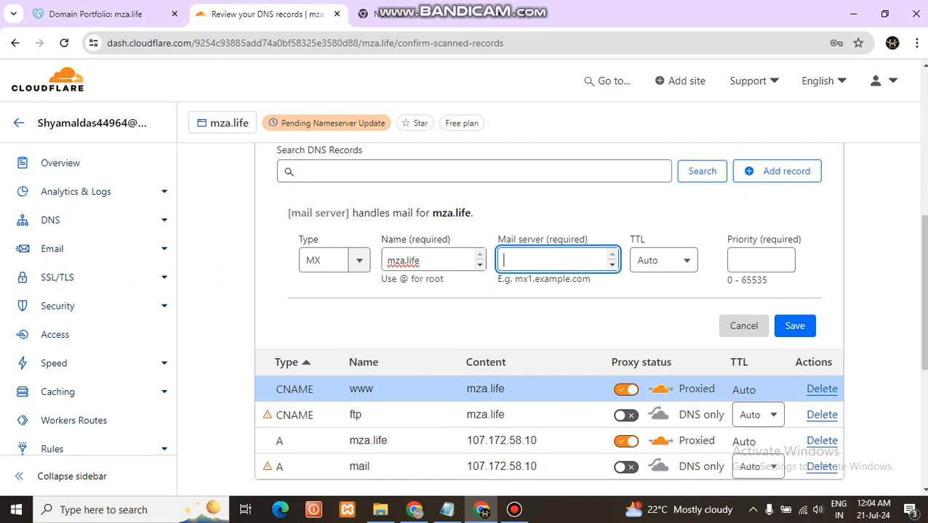
text(mail)
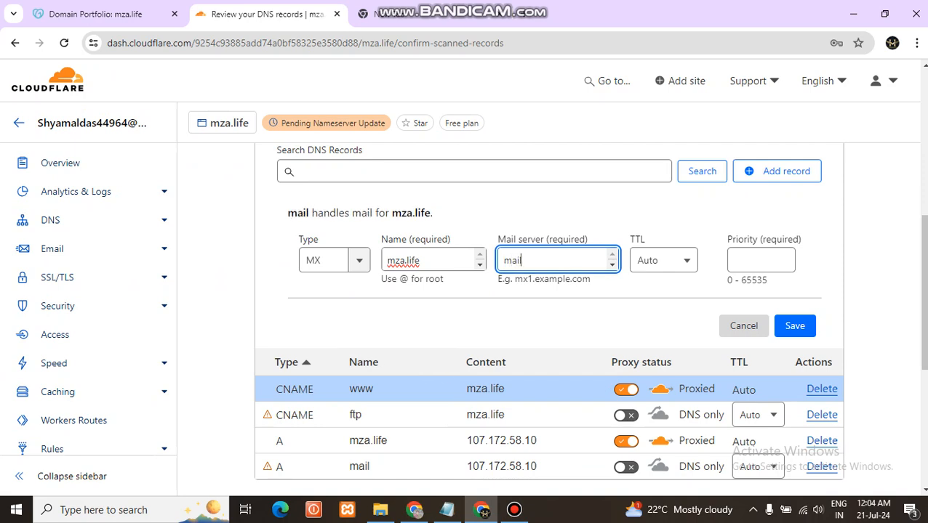
text(.mza.life)
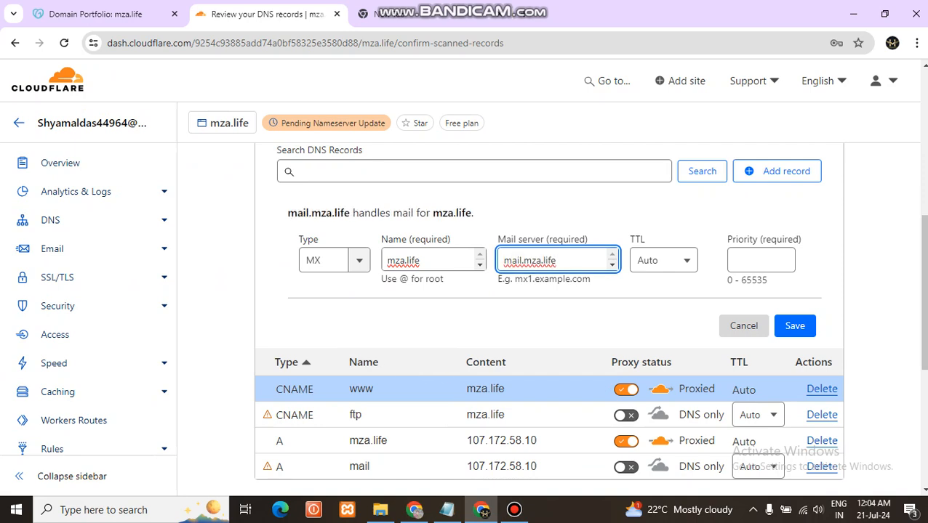
click(753, 261)
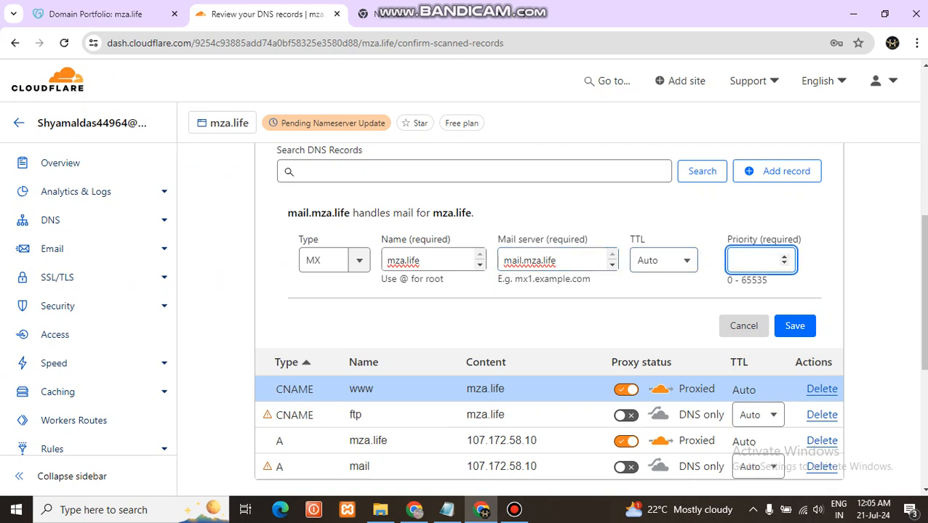
text(0)
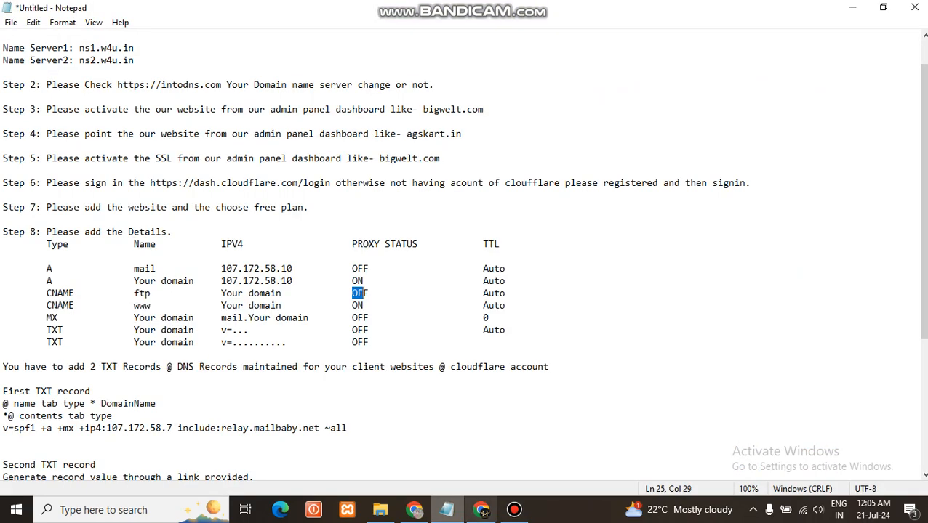
click(447, 509)
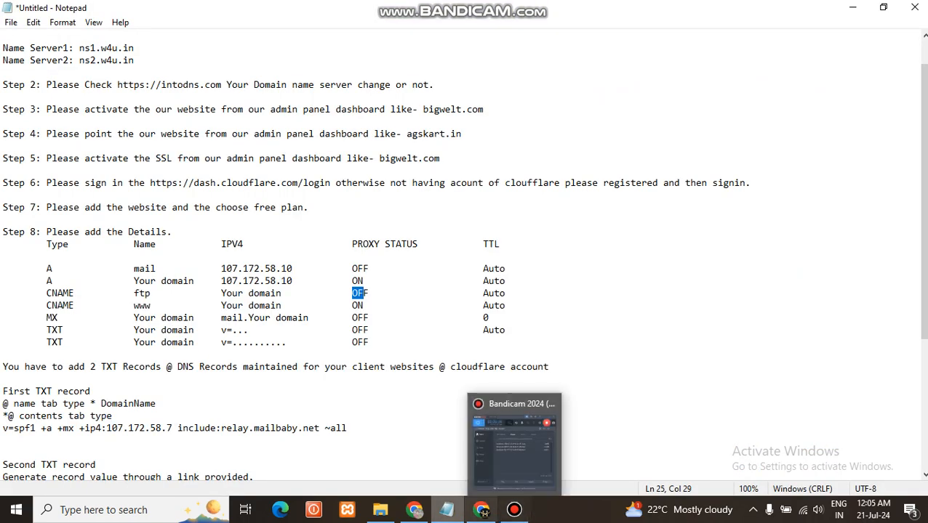
click(480, 510)
click(795, 326)
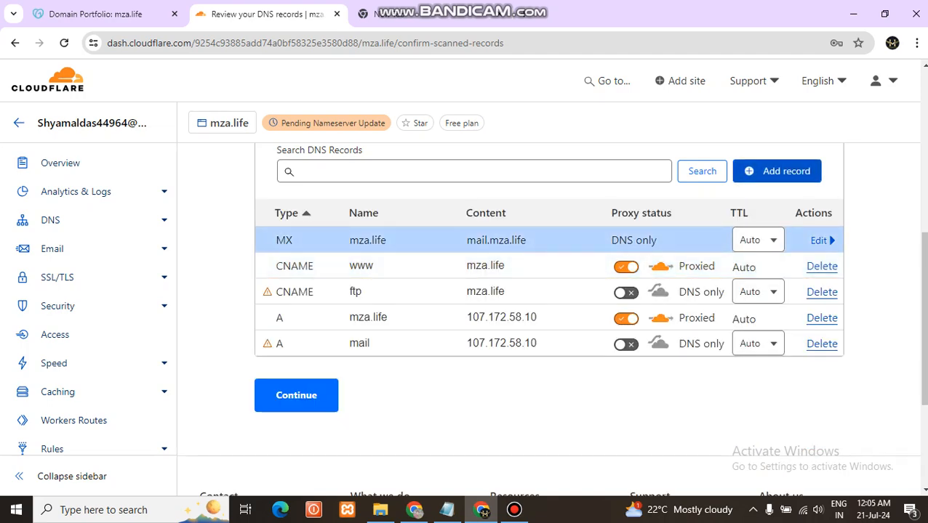
Start another DNS record of type TXT and name it mza.life
click(777, 171)
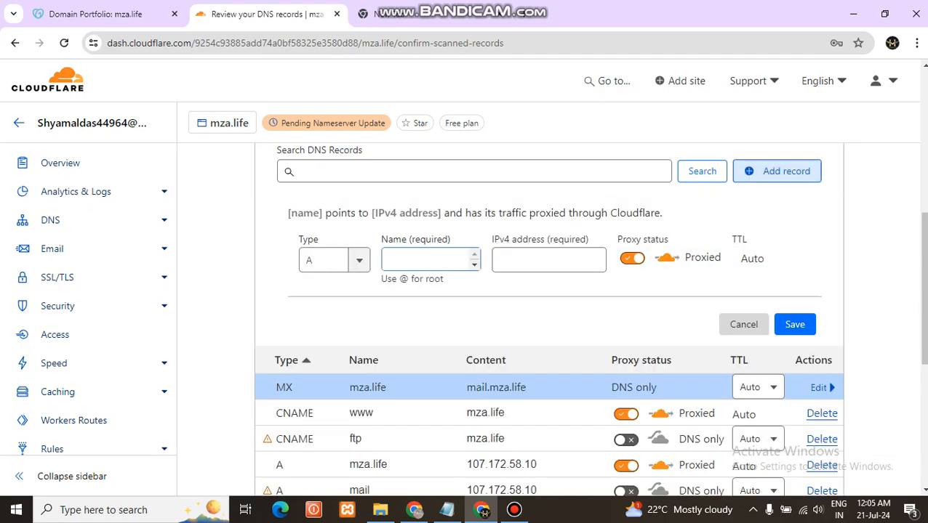
scroll(549, 320, up, 1)
click(334, 328)
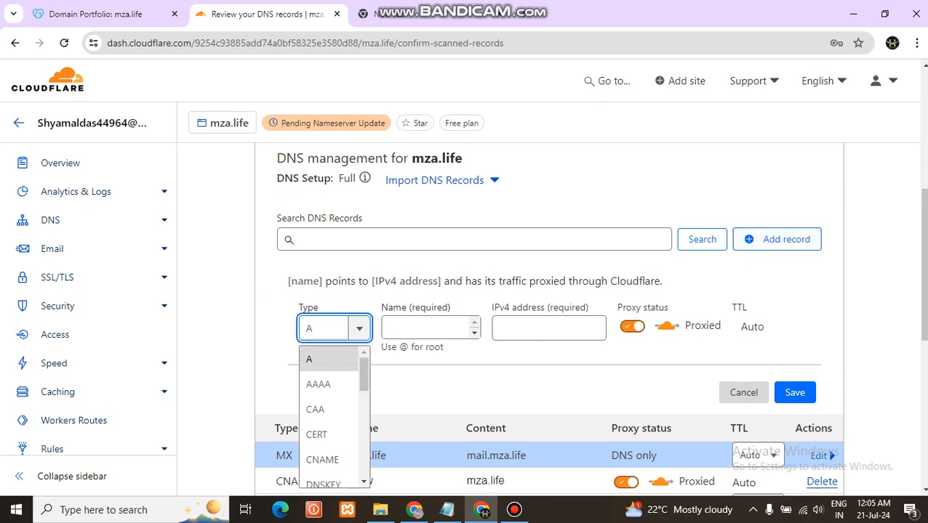
key(BackSpace)
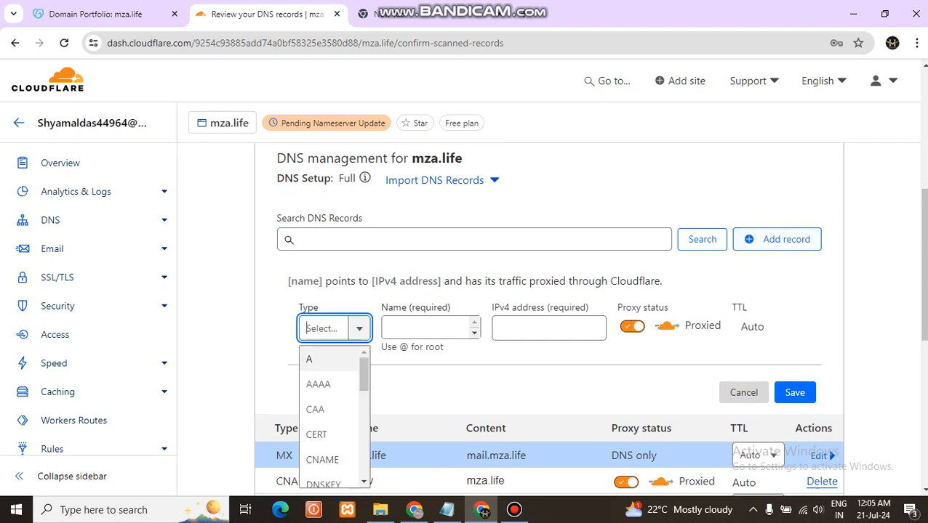
text(tx)
key(Return)
click(497, 328)
text(mza.life)
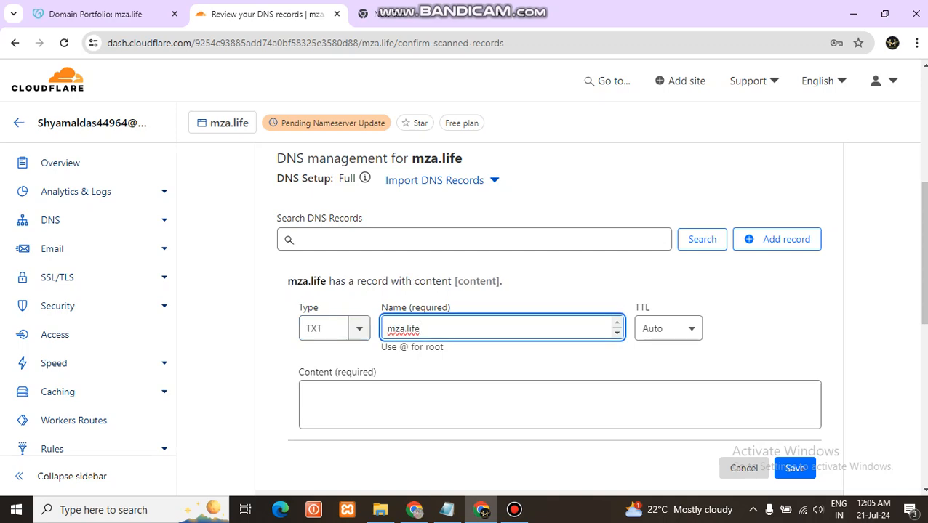
Copy "v=spf1 +a +mx +ip4:107.172.58.7 include:relay.mailbaby.net ~all" from the Notepad notes into the TXT record's content and save the record
click(446, 510)
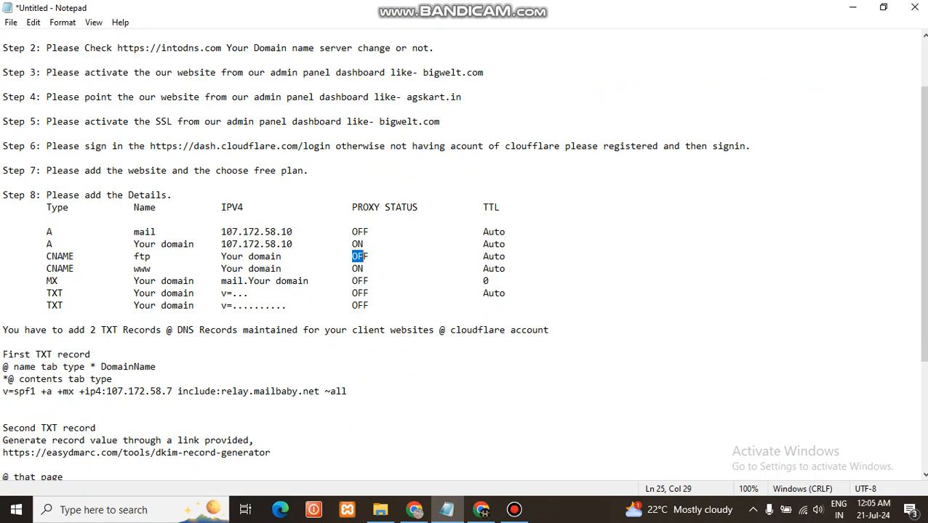
drag(3, 392, 347, 391)
key(ctrl+c)
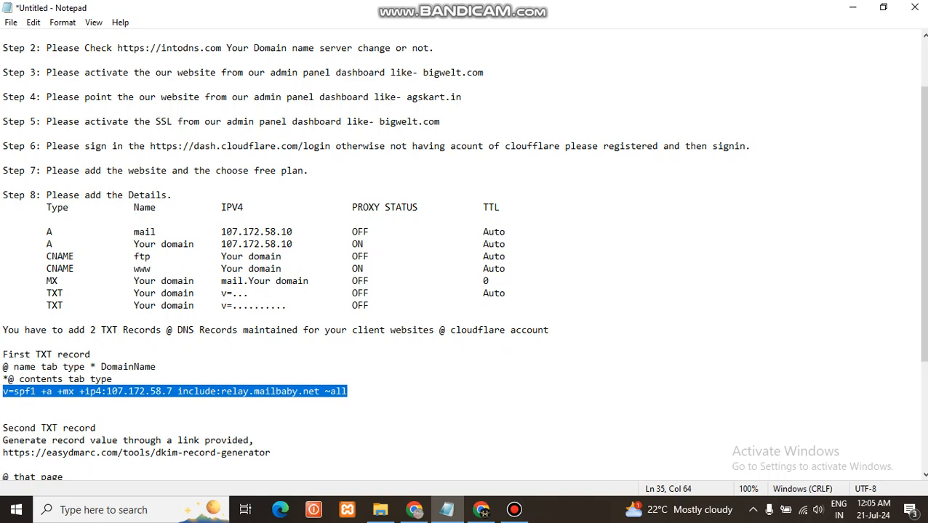
click(480, 510)
click(509, 405)
key(ctrl+v)
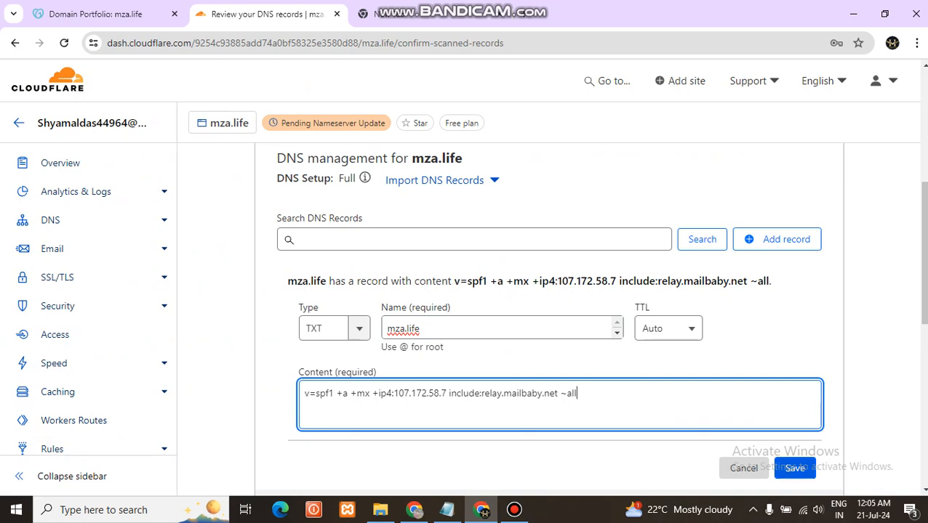
click(795, 469)
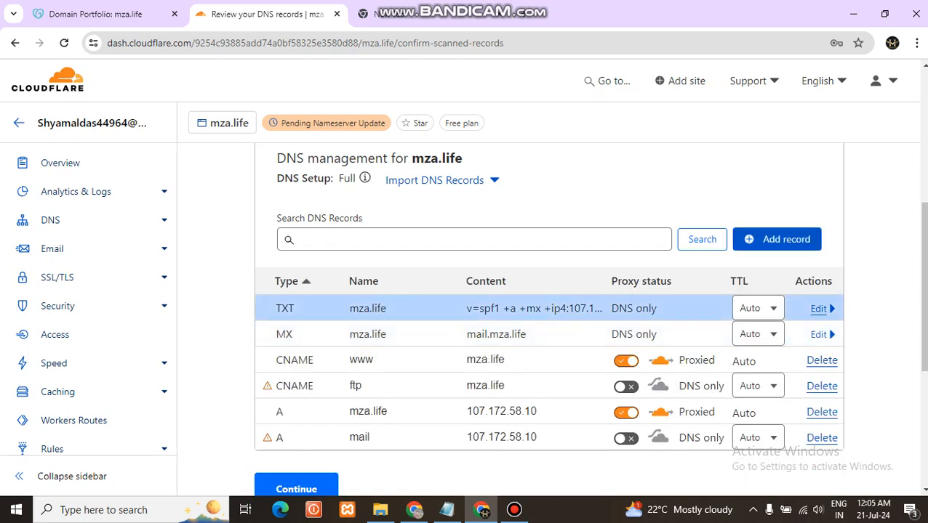
Start a second TXT record named mza.life, copying the domain from the DNS management heading, and leave its content ready for entry
click(776, 239)
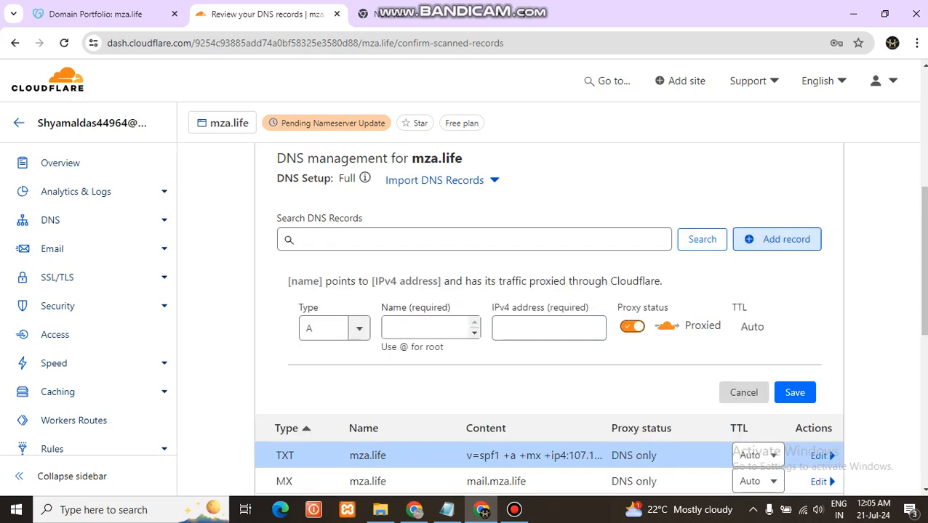
click(358, 329)
key(BackSpace)
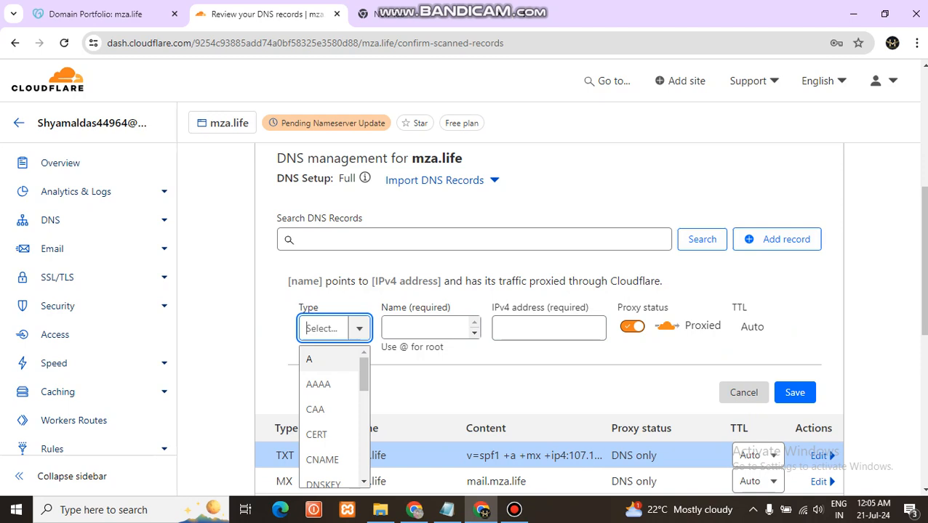
text(tz)
key(BackSpace)
text(x)
key(Return)
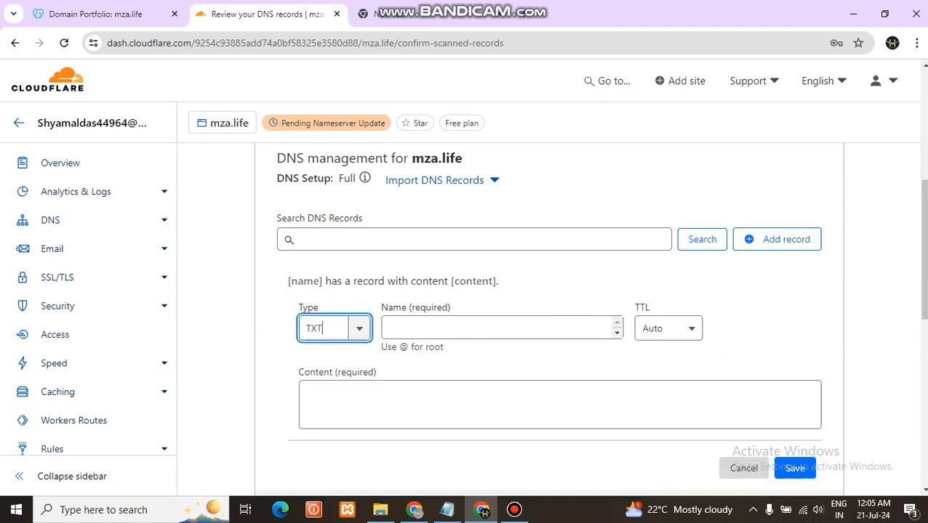
key(Tab)
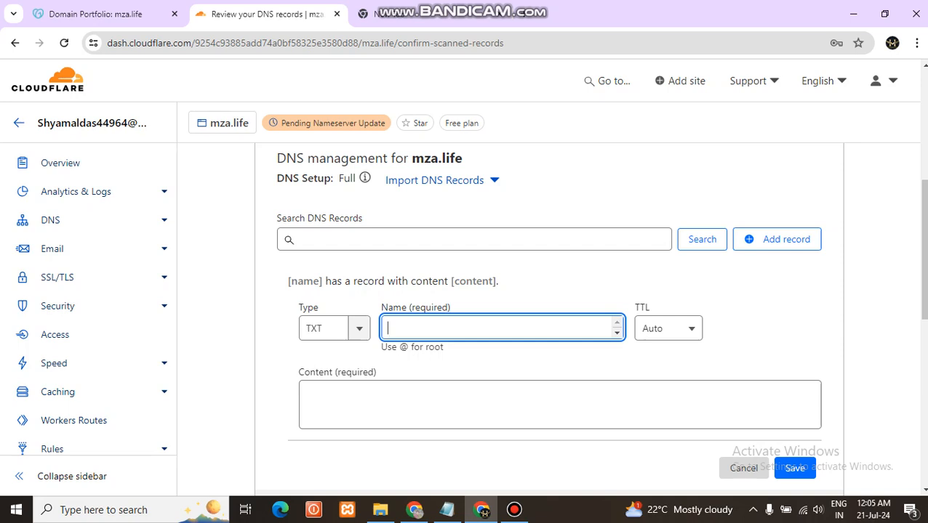
drag(463, 159, 410, 158)
key(ctrl+c)
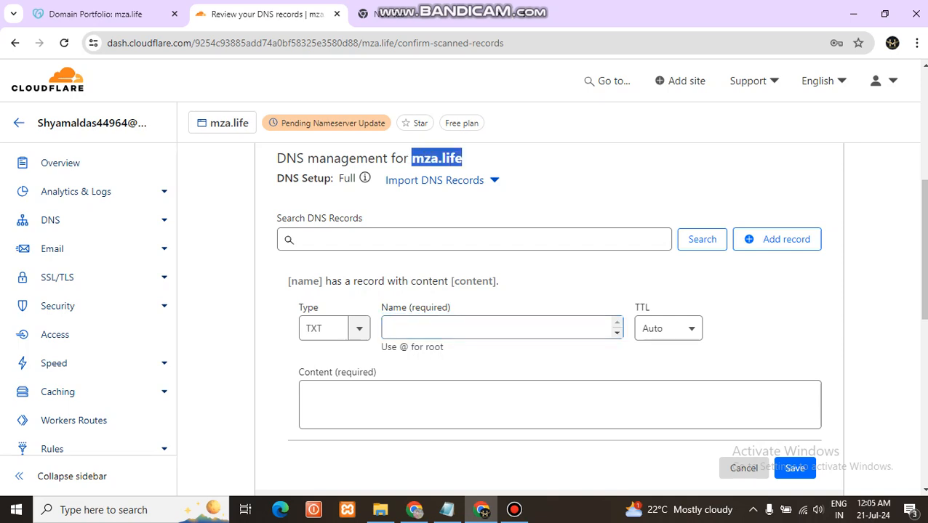
click(496, 328)
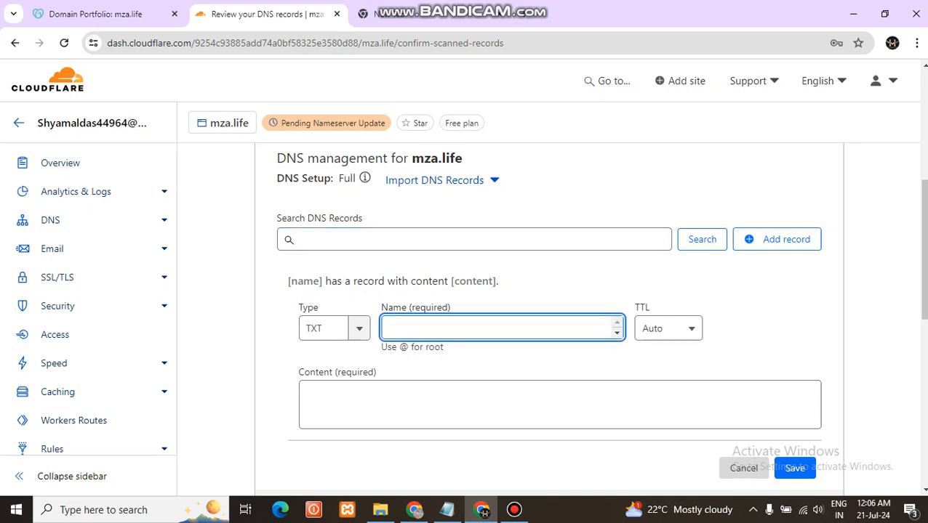
key(ctrl+v)
click(488, 404)
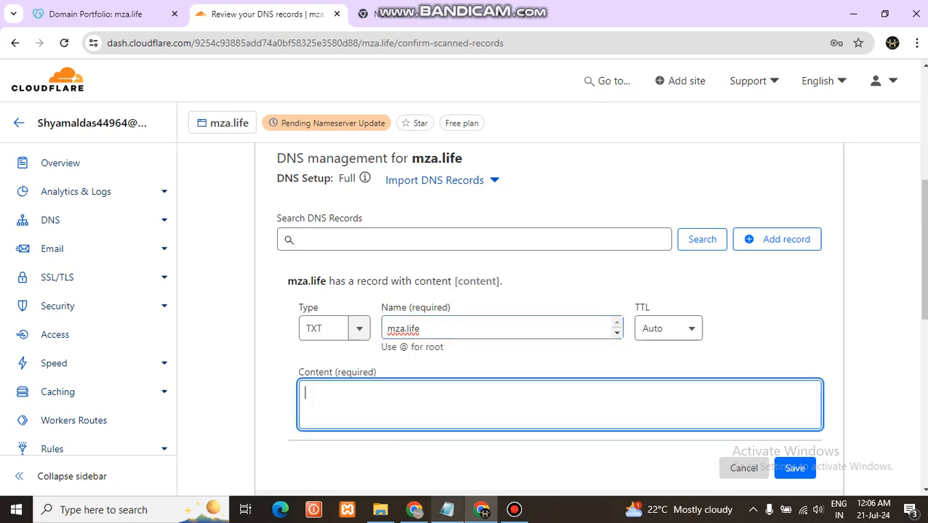
Copy the easydmarc.com/tools/dkim-record-generator link from the Notepad notes, open it in the browser's blank tab and accept the cookies
key(alt+Tab)
scroll(465, 261, down, 2)
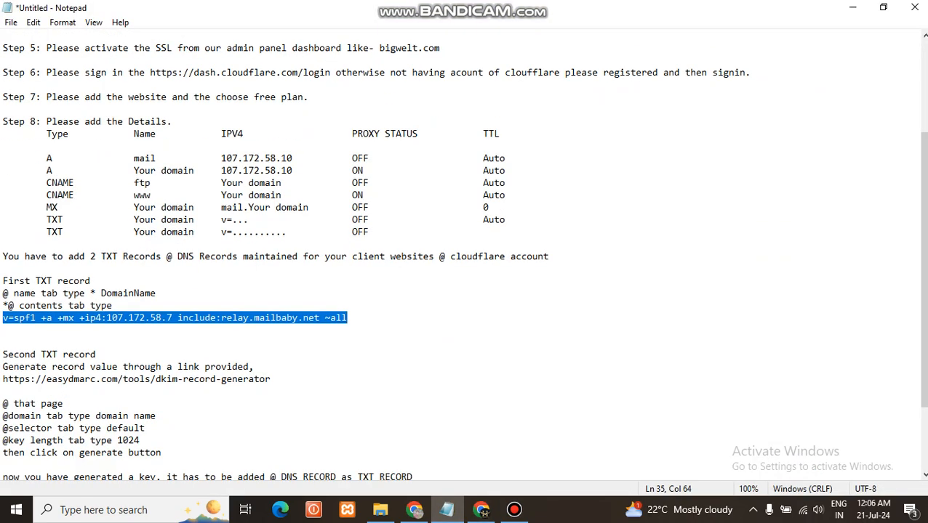
drag(2, 379, 270, 379)
key(ctrl+c)
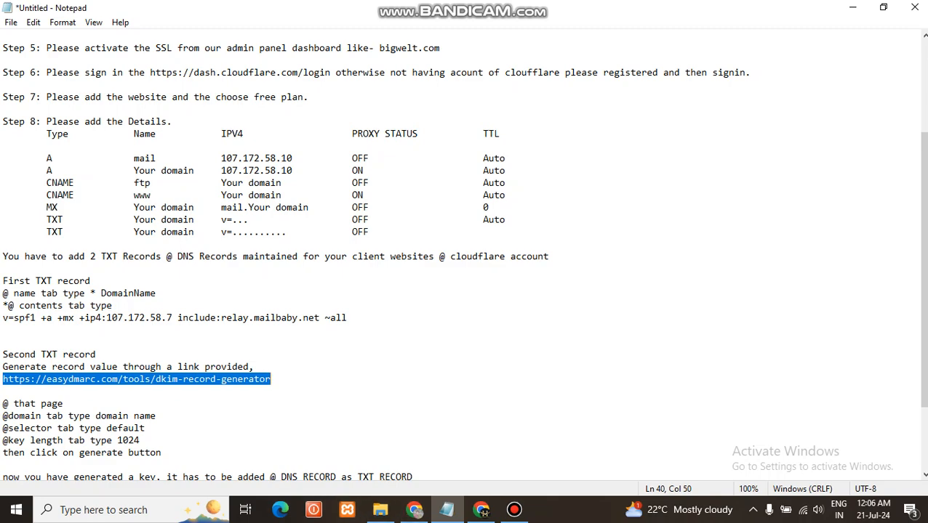
click(414, 510)
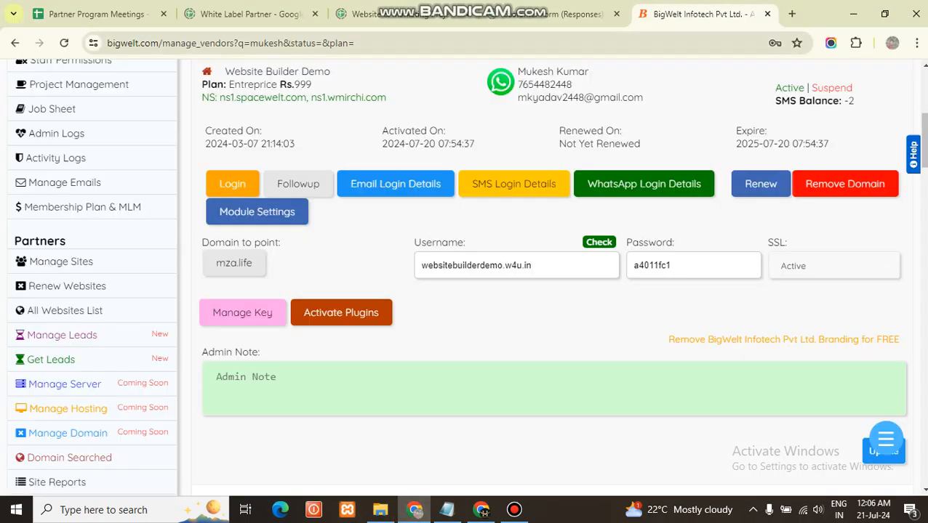
click(481, 510)
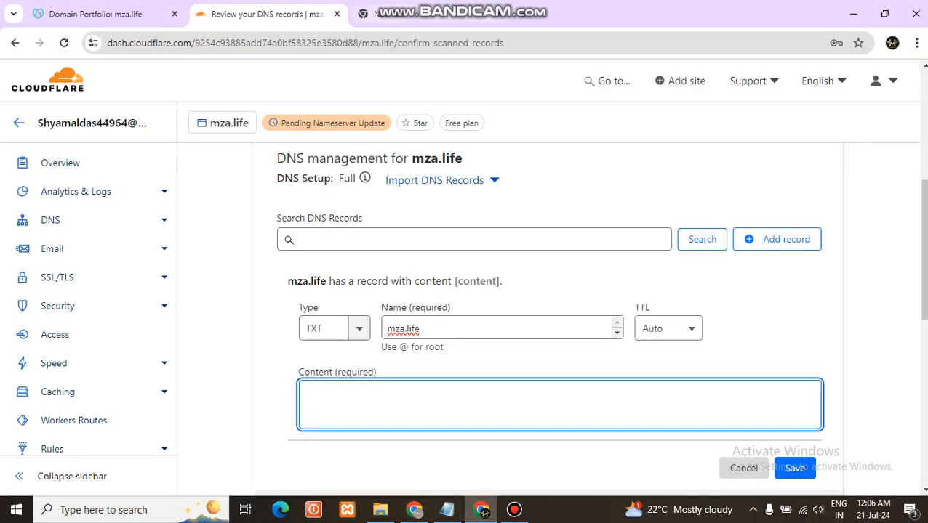
click(421, 14)
key(ctrl+l)
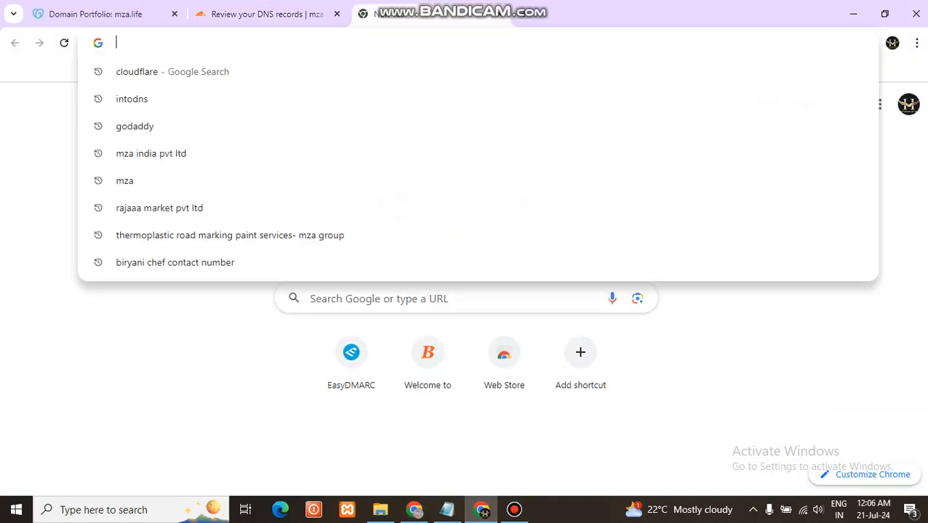
key(ctrl+v)
key(Return)
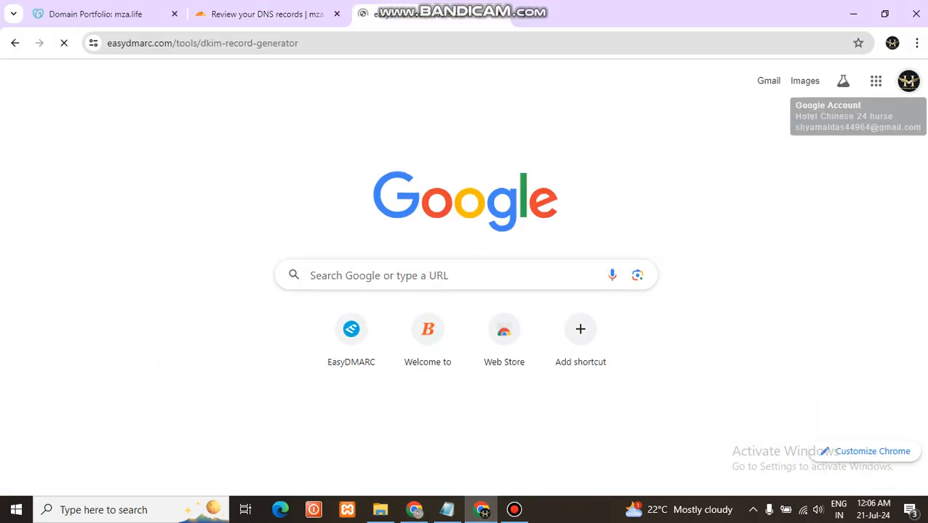
scroll(462, 368, down, 1)
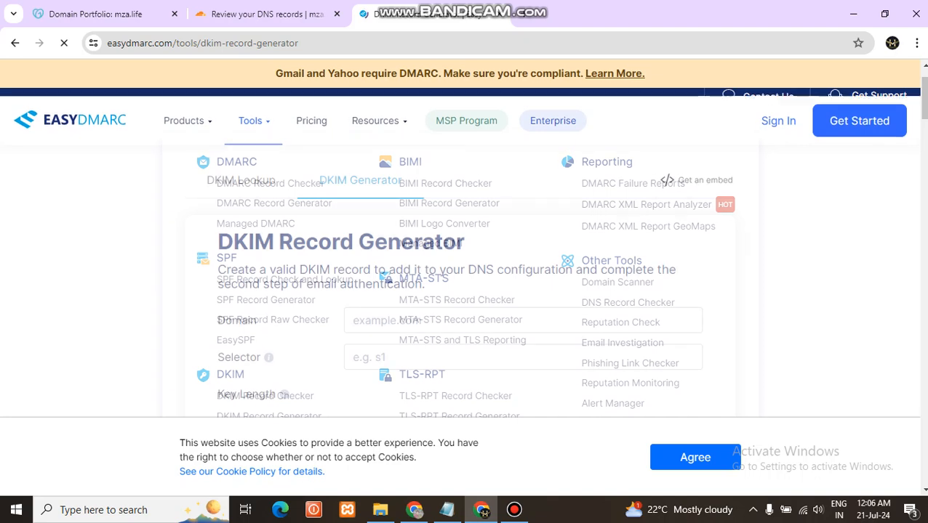
click(695, 457)
Generate a DKIM record for domain mza.life with selector default and key length 1024
click(495, 321)
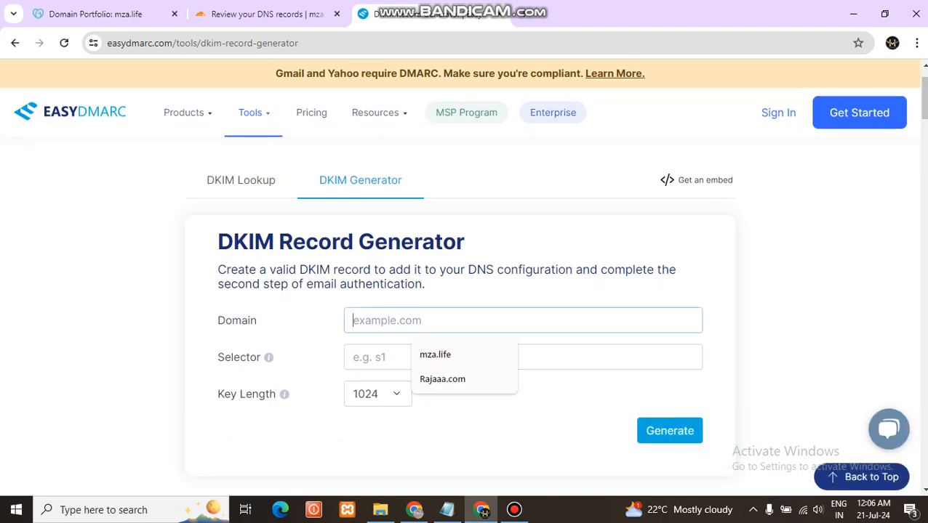
key(Down)
key(Return)
key(Tab)
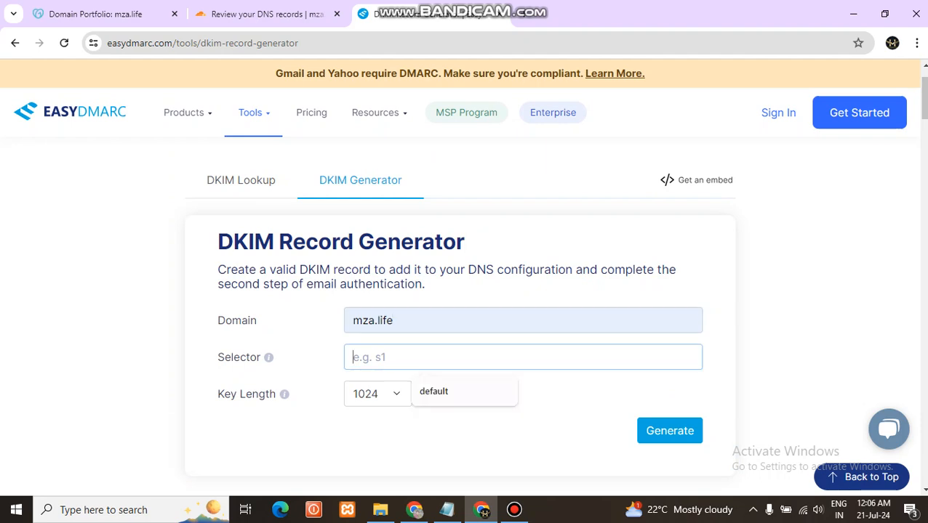
key(Down)
key(Return)
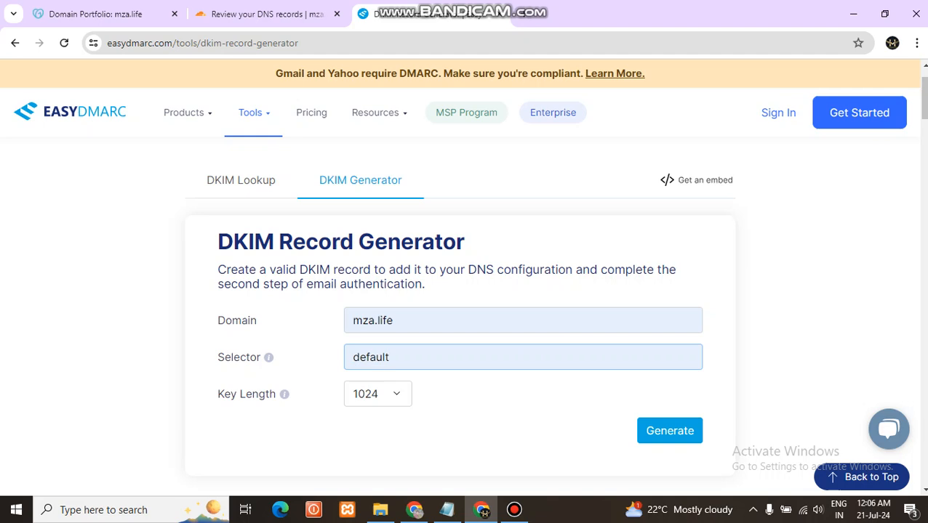
click(377, 394)
click(374, 319)
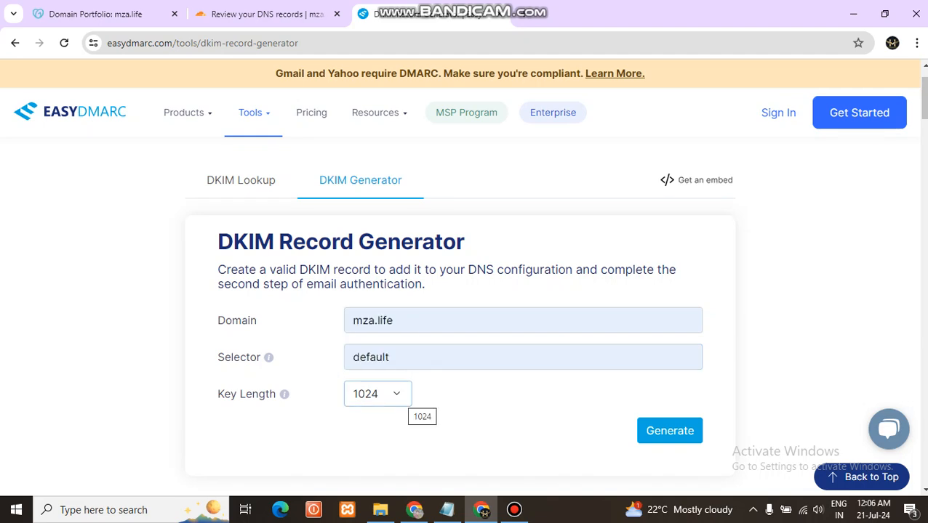
click(670, 430)
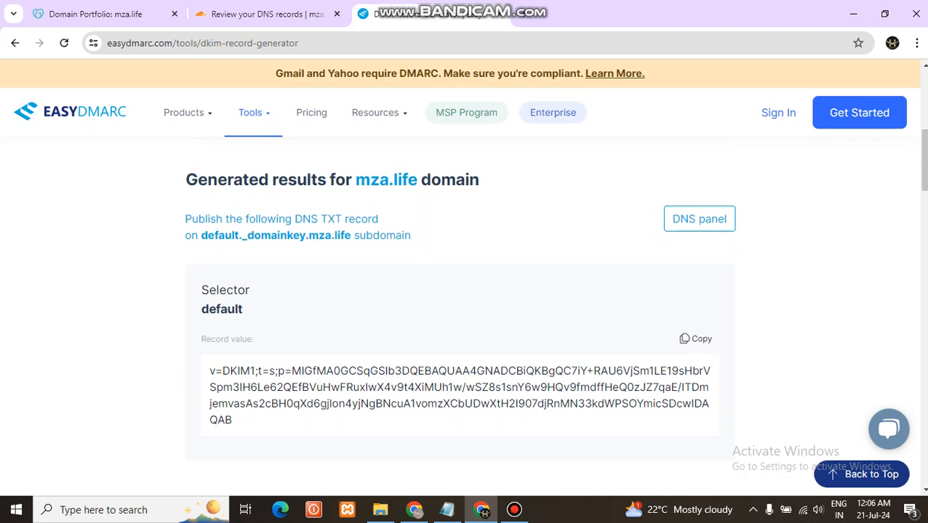
Copy the generated DKIM record value into the content of the pending mza.life TXT record in Cloudflare and save the record
drag(233, 421, 210, 370)
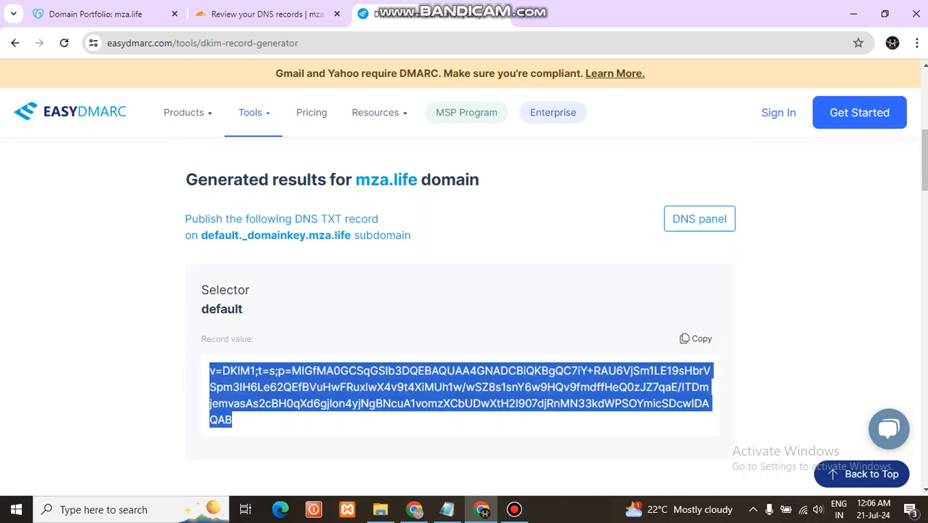
click(696, 339)
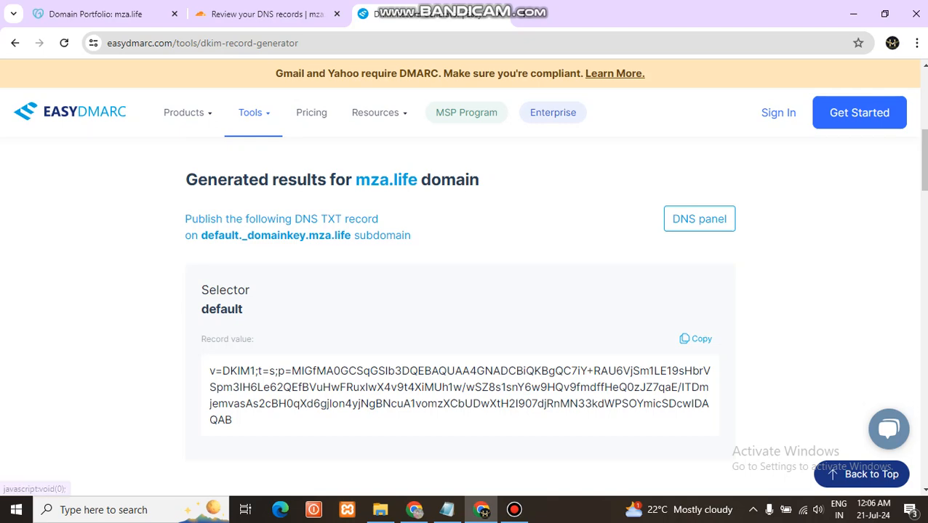
click(696, 339)
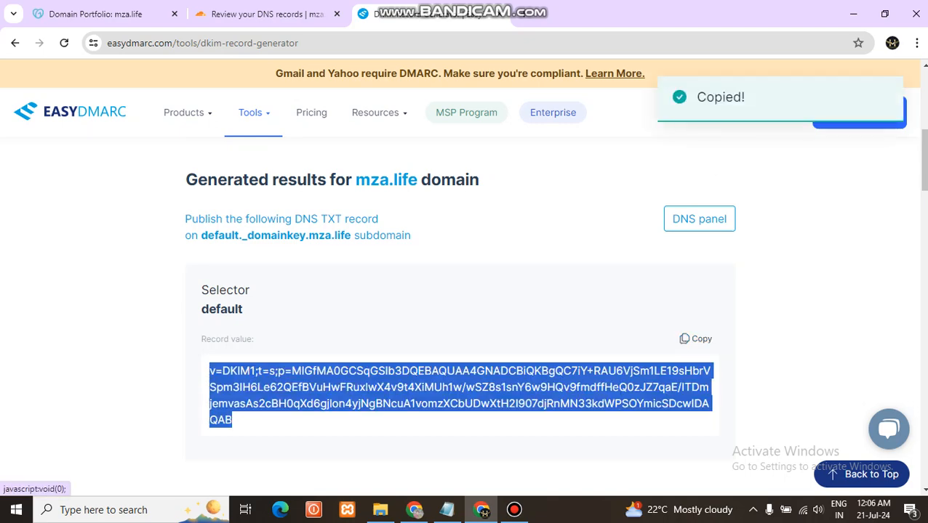
click(265, 14)
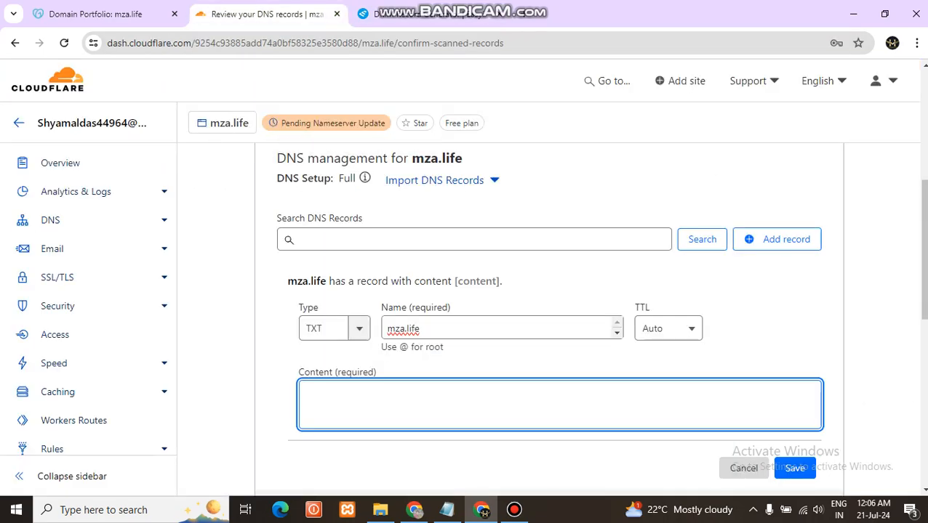
key(ctrl+v)
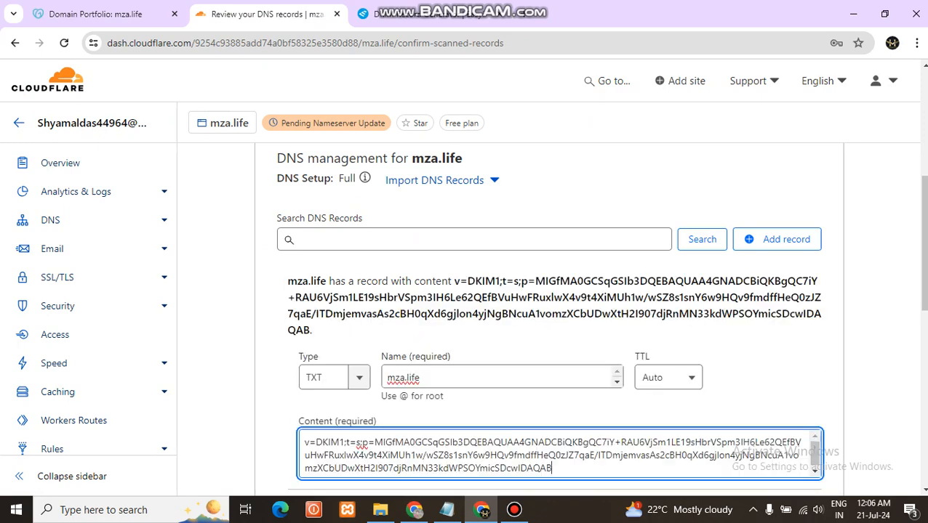
scroll(553, 363, down, 3)
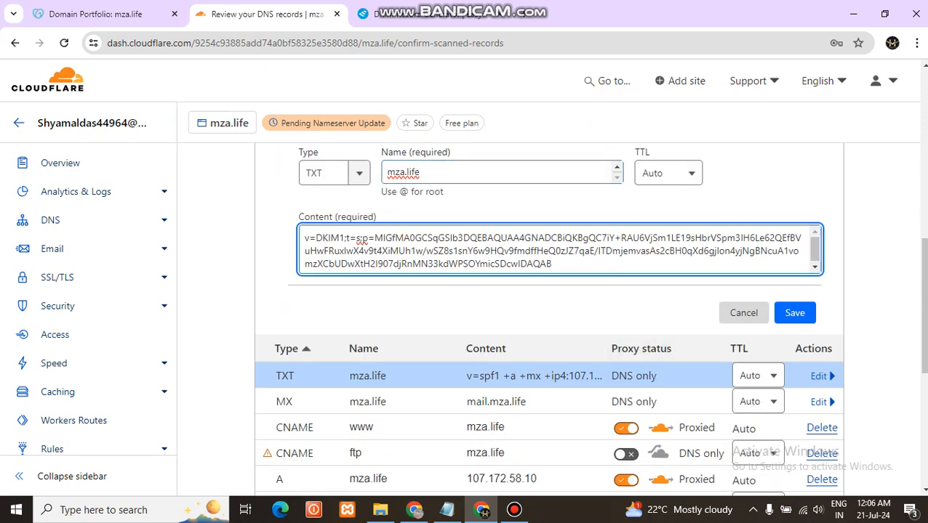
click(794, 313)
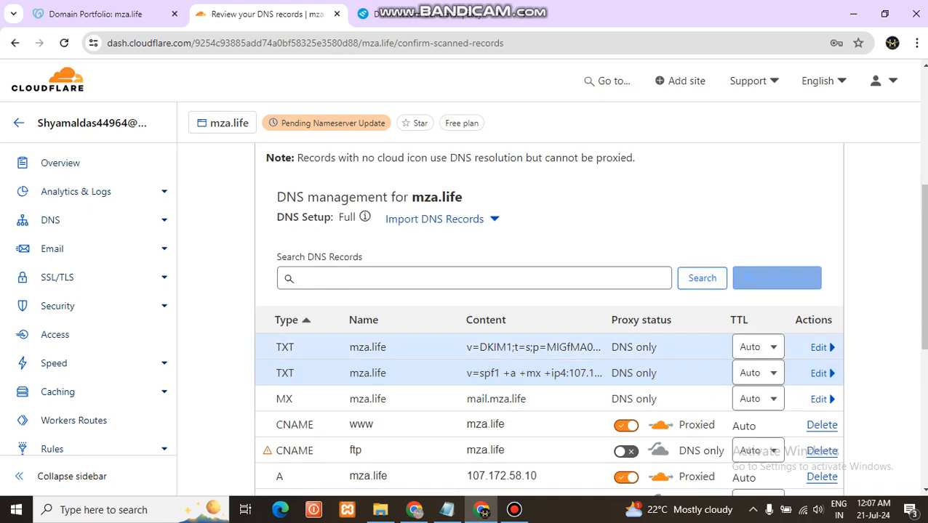
Continue from the DNS records review and past the nameserver instructions to the Quick Start Guide
scroll(549, 291, down, 2)
scroll(549, 320, down, 3)
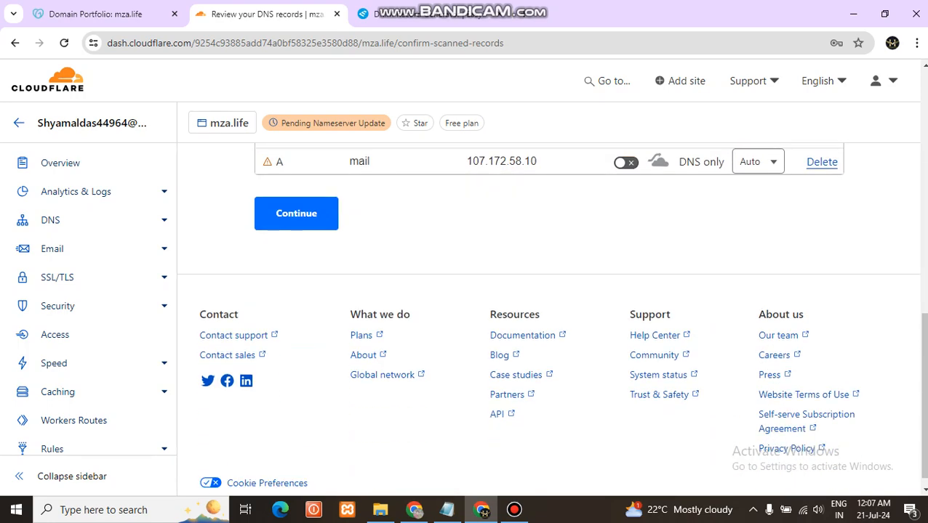
scroll(548, 317, down, 1)
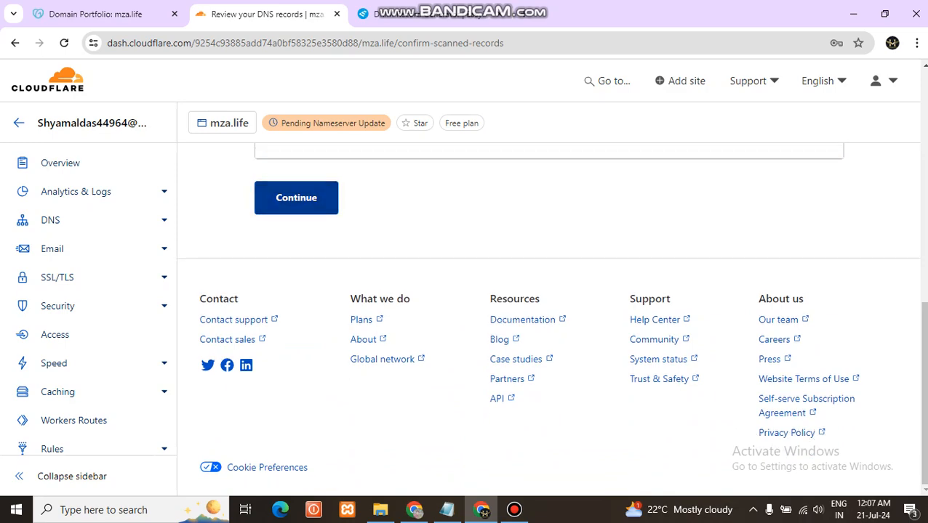
click(296, 198)
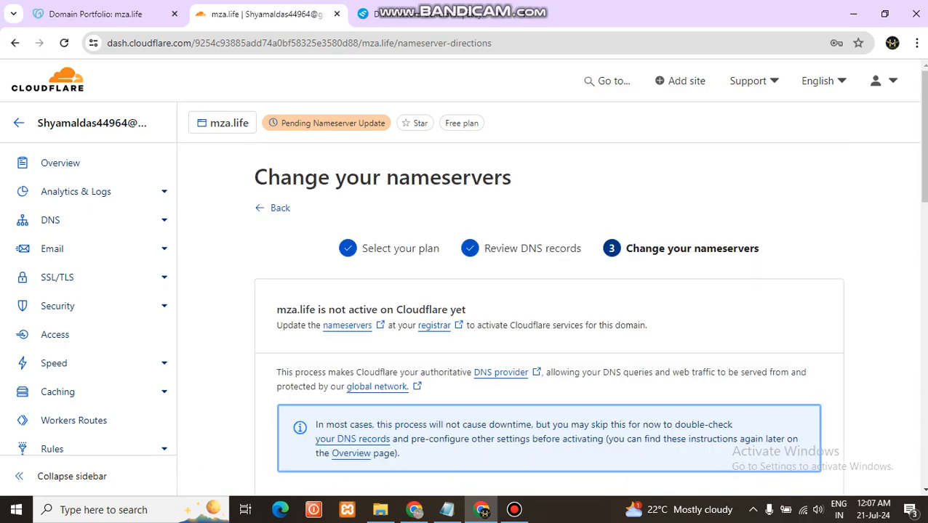
scroll(549, 320, down, 3)
scroll(295, 320, down, 9)
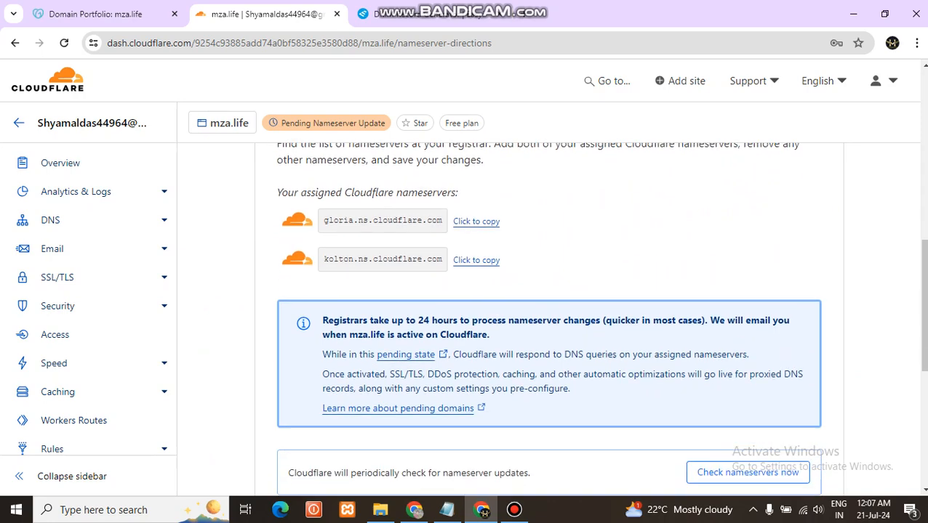
click(296, 314)
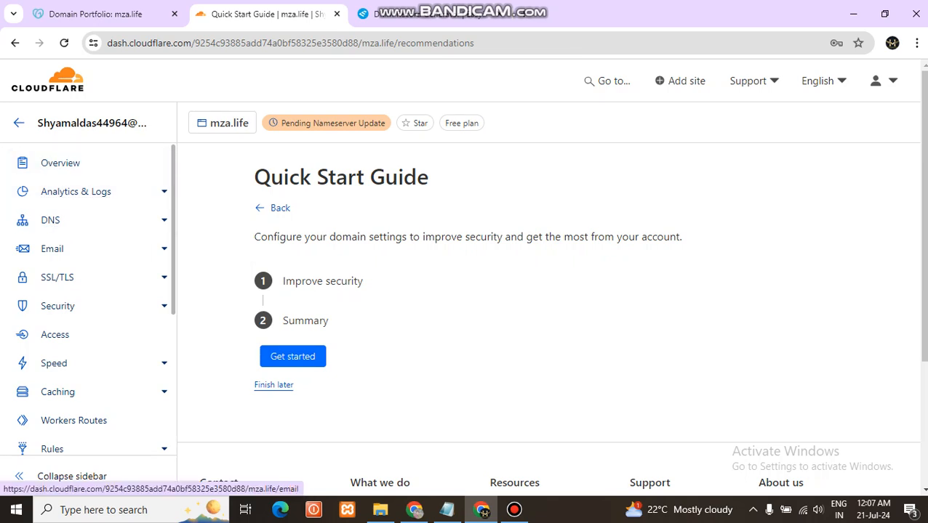
Complete the Quick Start Guide, saving Automatic HTTPS Rewrites and Always Use HTTPS as on
click(293, 356)
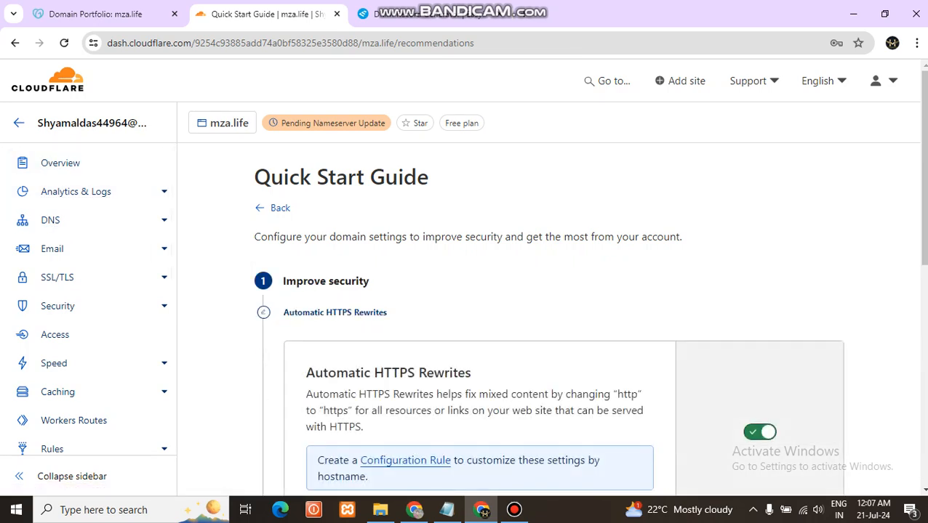
scroll(549, 320, down, 3)
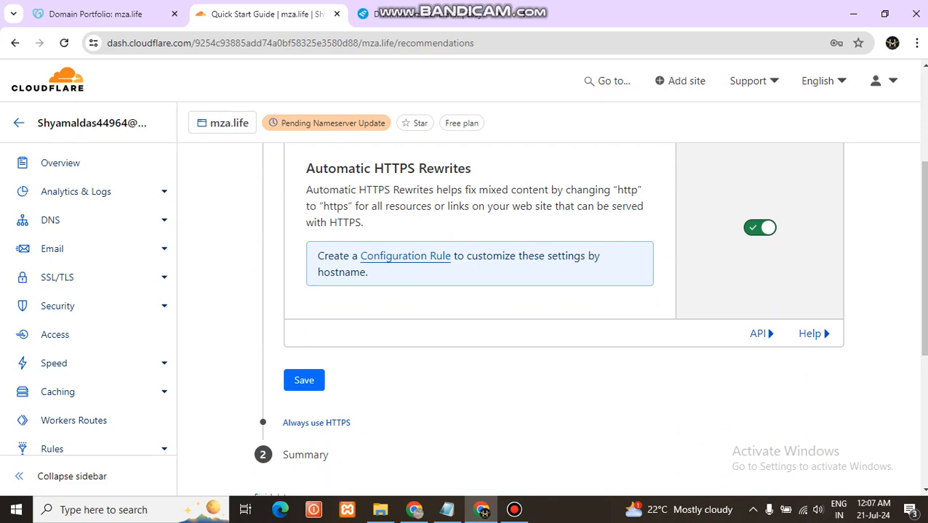
click(304, 381)
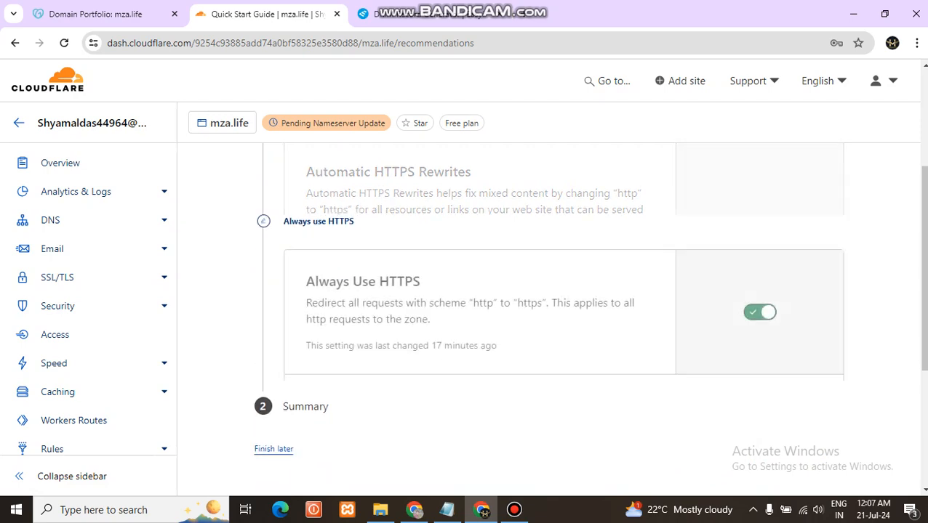
click(759, 226)
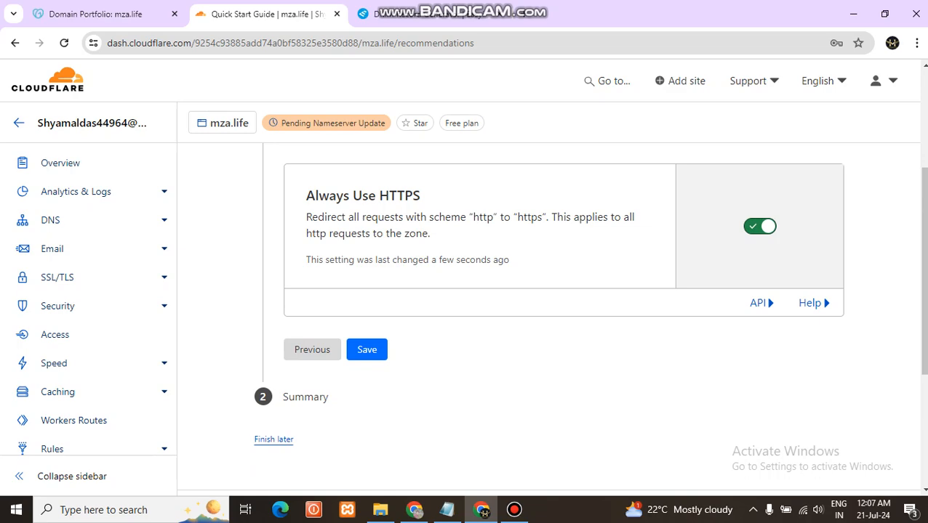
click(366, 350)
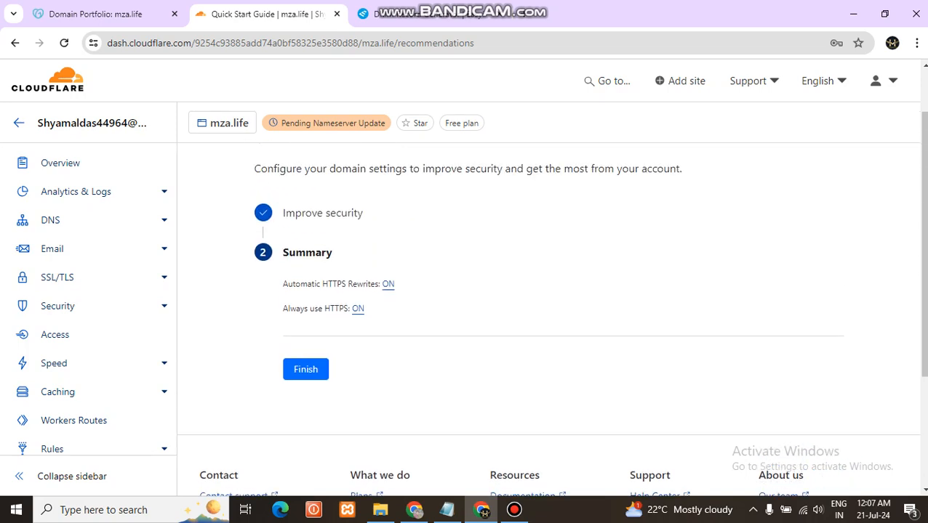
click(306, 369)
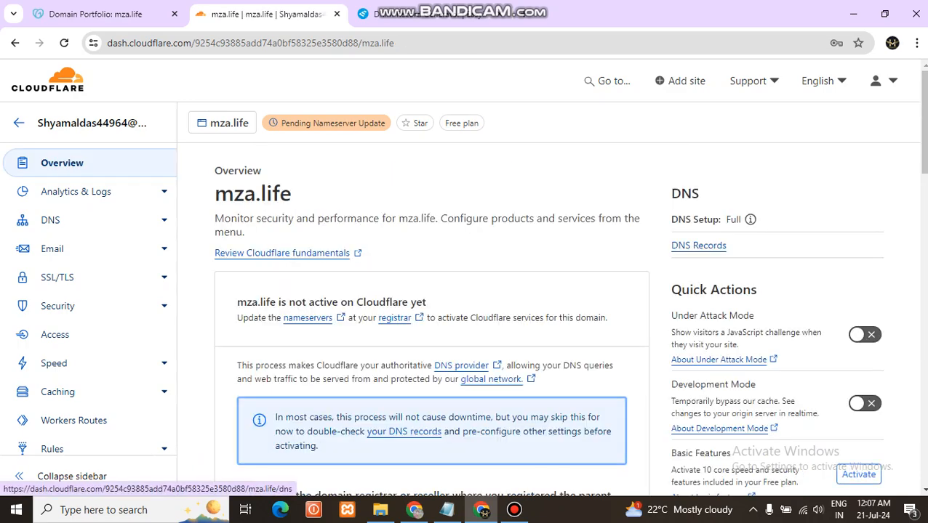
Examine the mza.life overview for its activation instructions and quick actions
scroll(431, 306, down, 12)
scroll(432, 320, up, 3)
scroll(431, 320, down, 7)
scroll(431, 320, up, 5)
scroll(432, 320, up, 8)
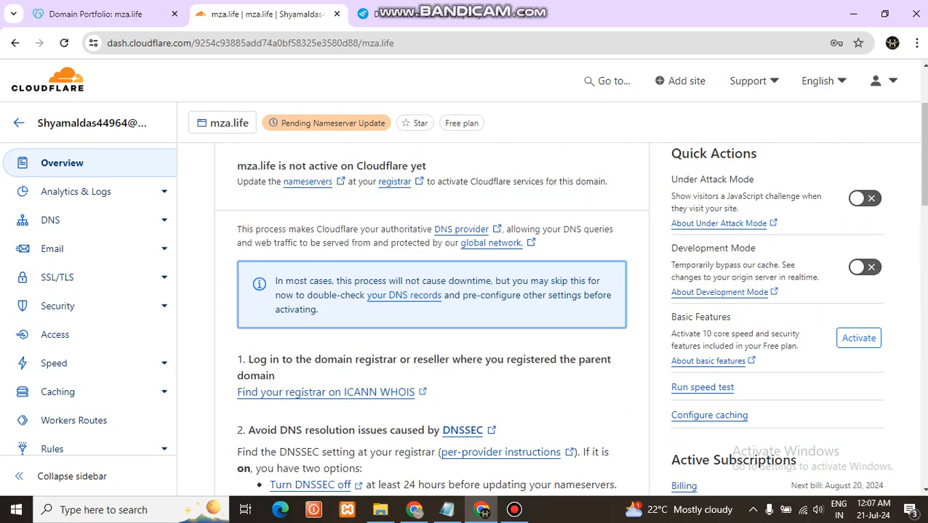
scroll(431, 319, up, 2)
scroll(431, 320, down, 3)
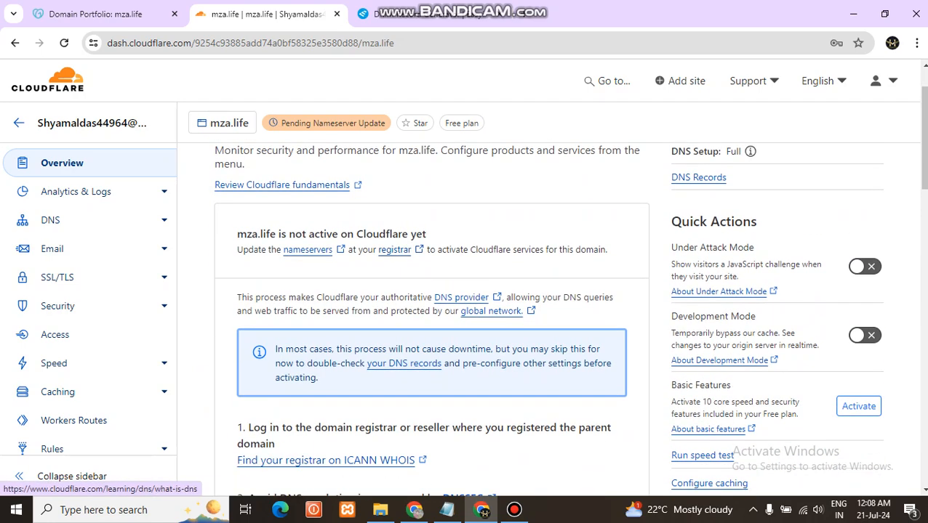
scroll(431, 320, up, 3)
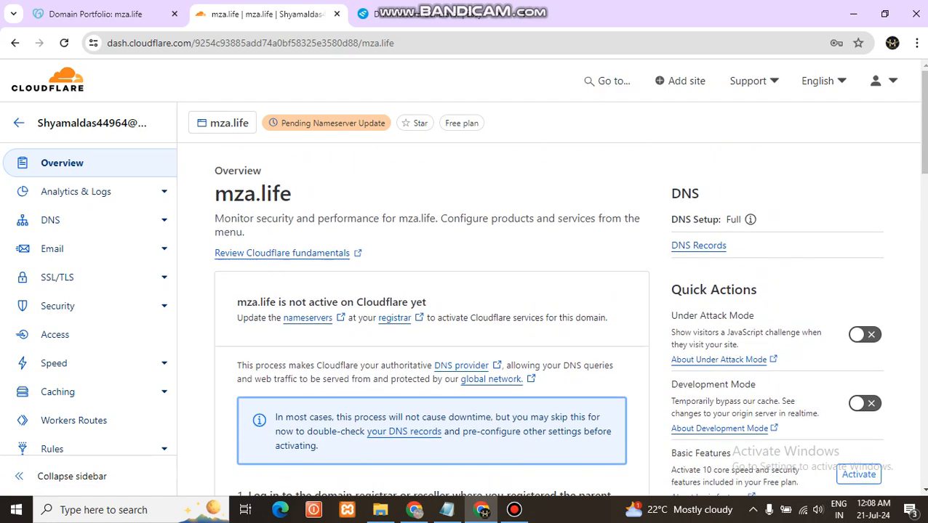
Review the saved DNS records of mza.life, including their content and proxy status
click(50, 221)
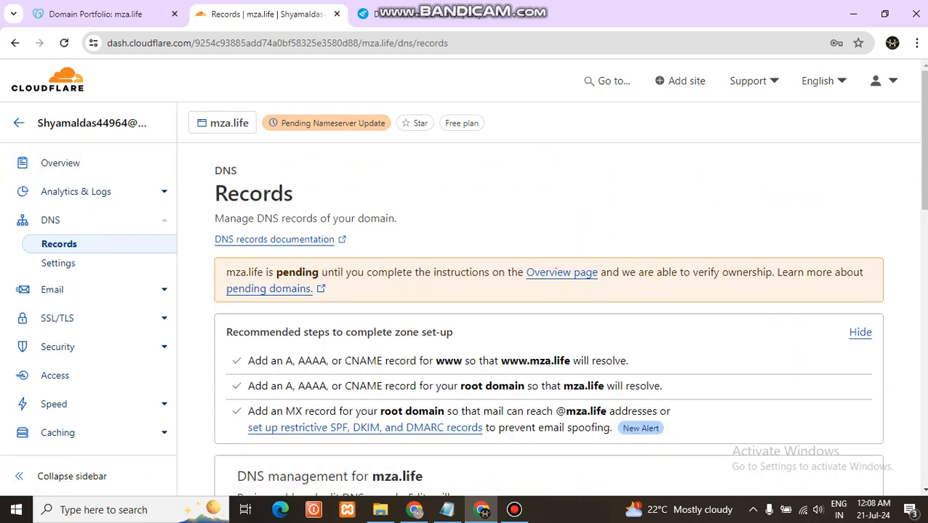
scroll(545, 313, down, 5)
scroll(545, 313, down, 4)
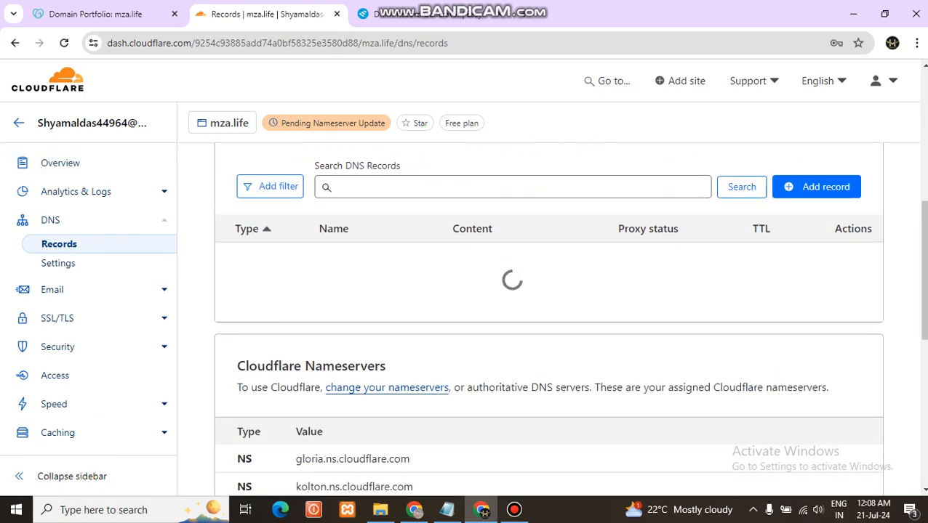
scroll(387, 183, up, 6)
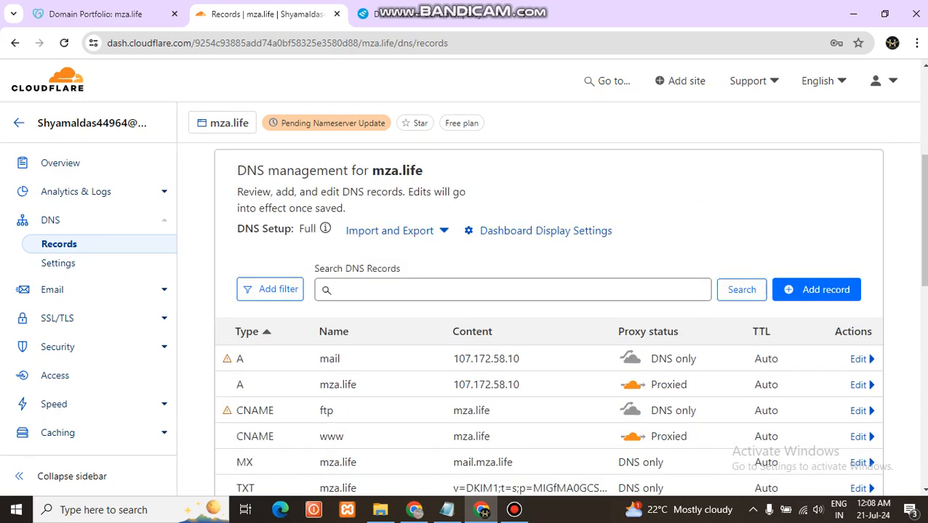
scroll(546, 320, down, 2)
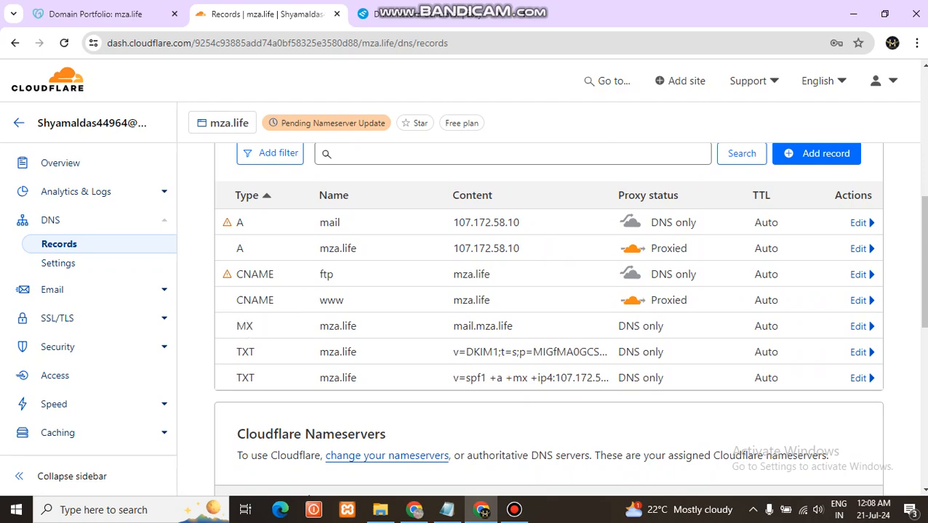
scroll(545, 319, up, 4)
Check the mza.life overview for its activation status, quick actions and subscription details
click(62, 163)
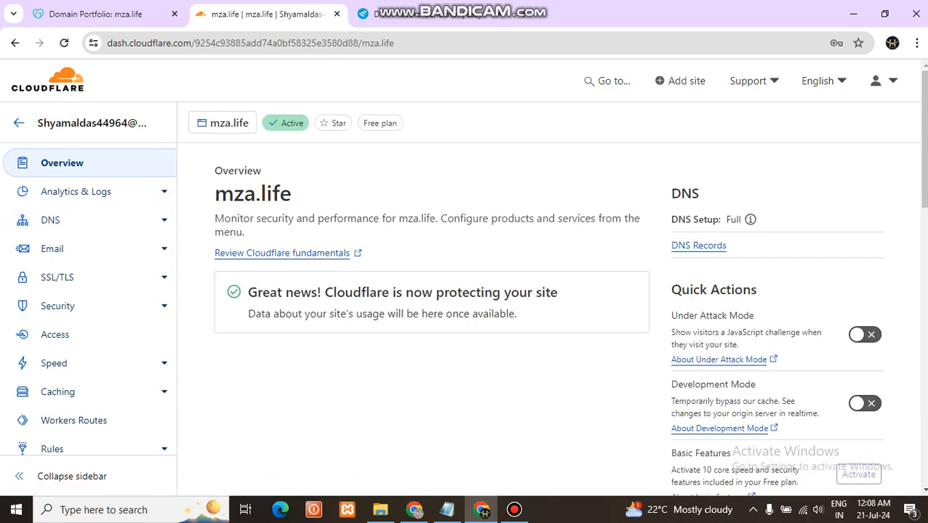
scroll(545, 320, down, 8)
scroll(545, 320, up, 6)
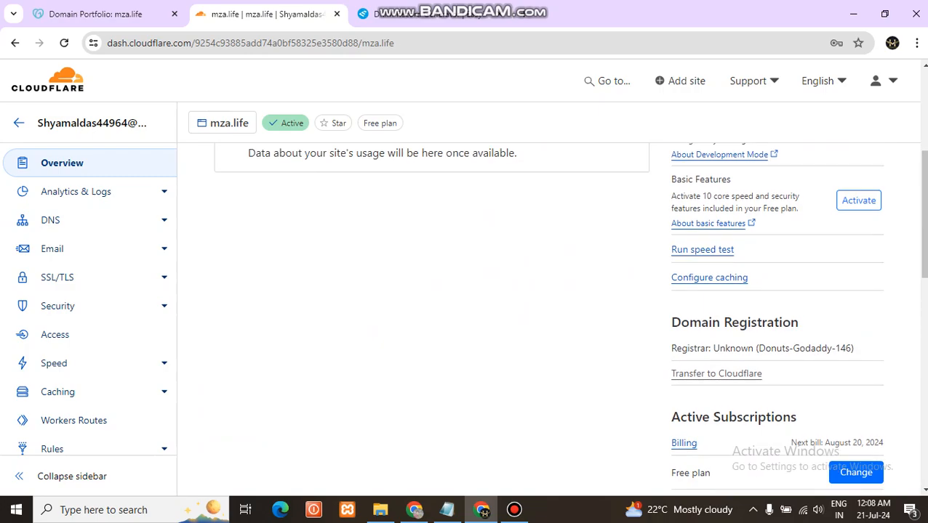
scroll(545, 320, down, 3)
scroll(546, 320, up, 3)
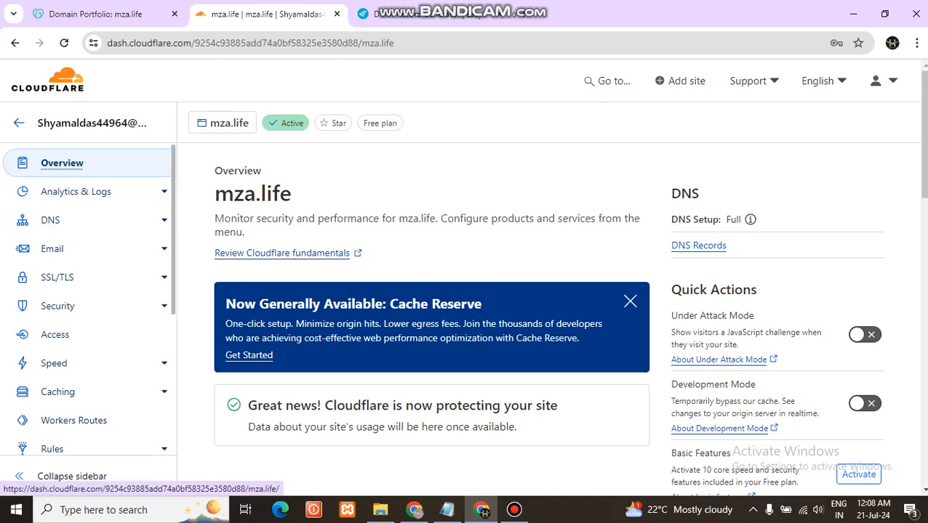
click(62, 163)
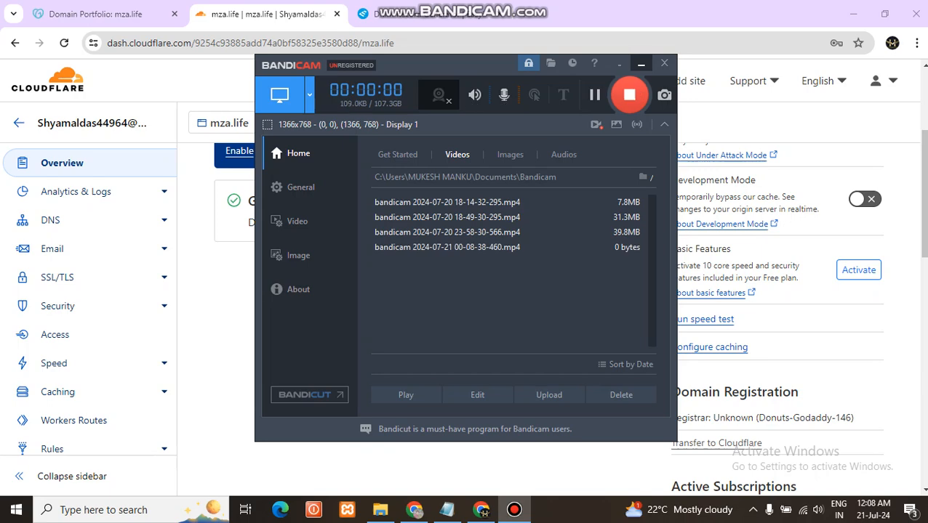
scroll(436, 320, up, 2)
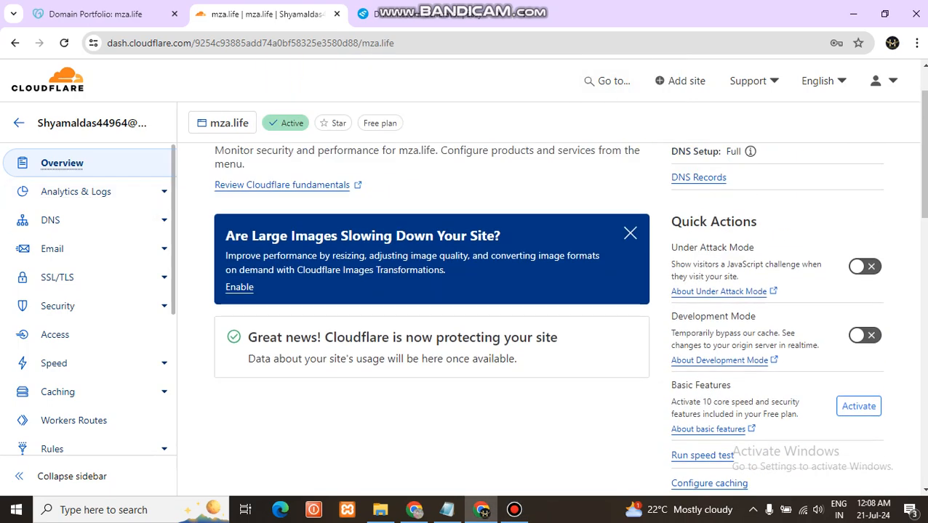
click(62, 163)
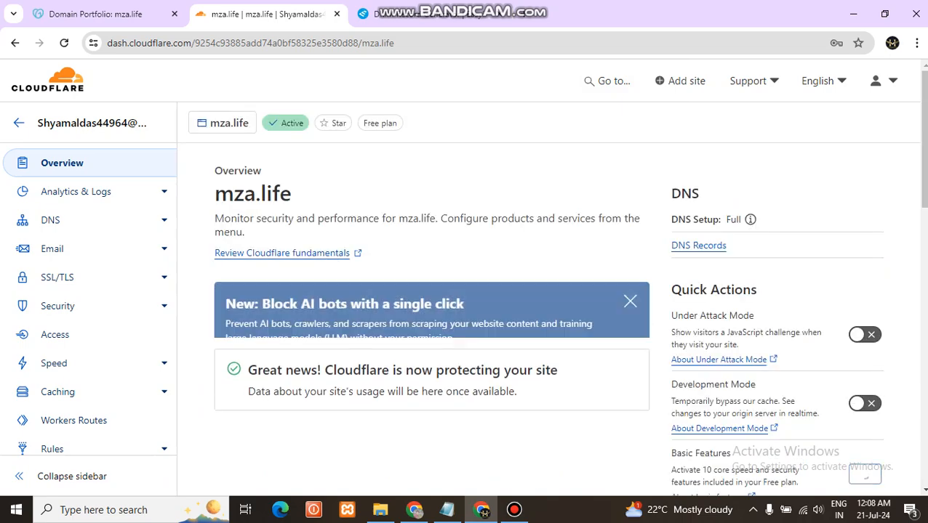
scroll(567, 313, down, 7)
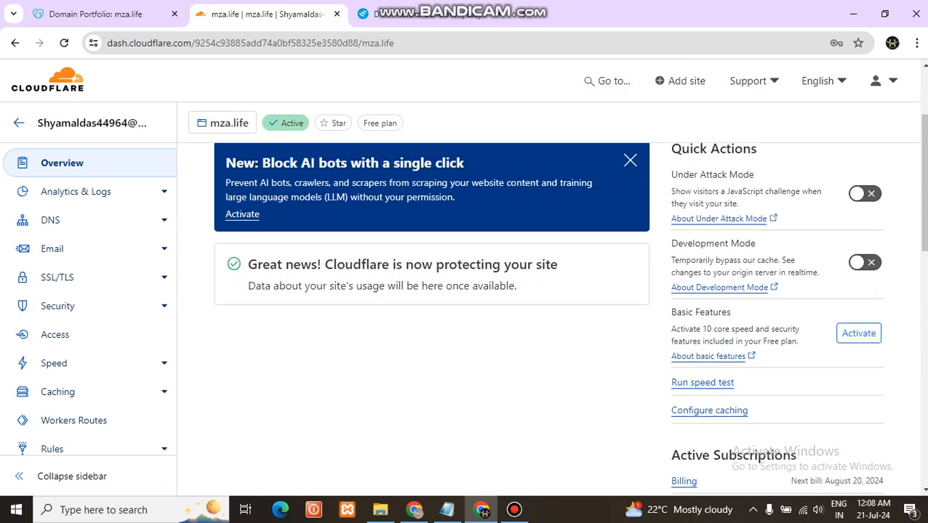
scroll(567, 312, up, 4)
scroll(567, 312, up, 3)
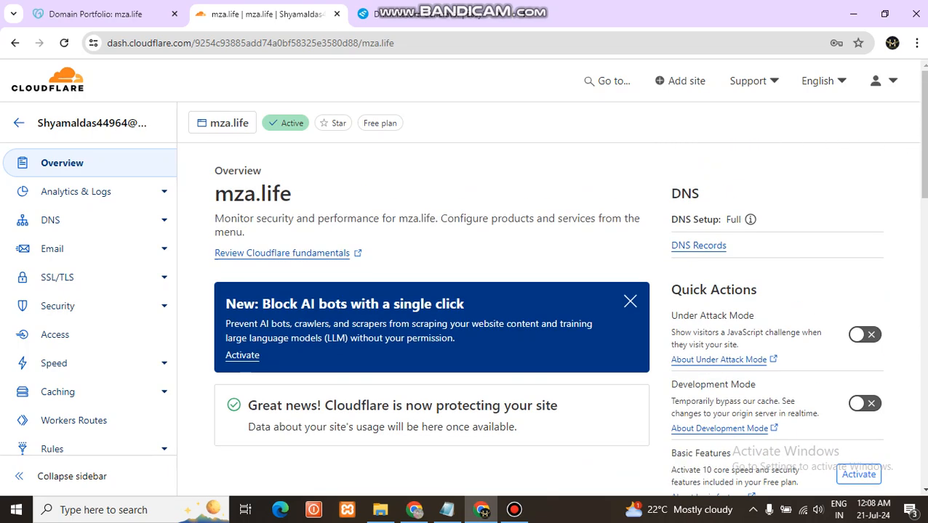
Inspect the mza.life DNS records and assigned Cloudflare nameservers, and recheck the overview page
click(51, 220)
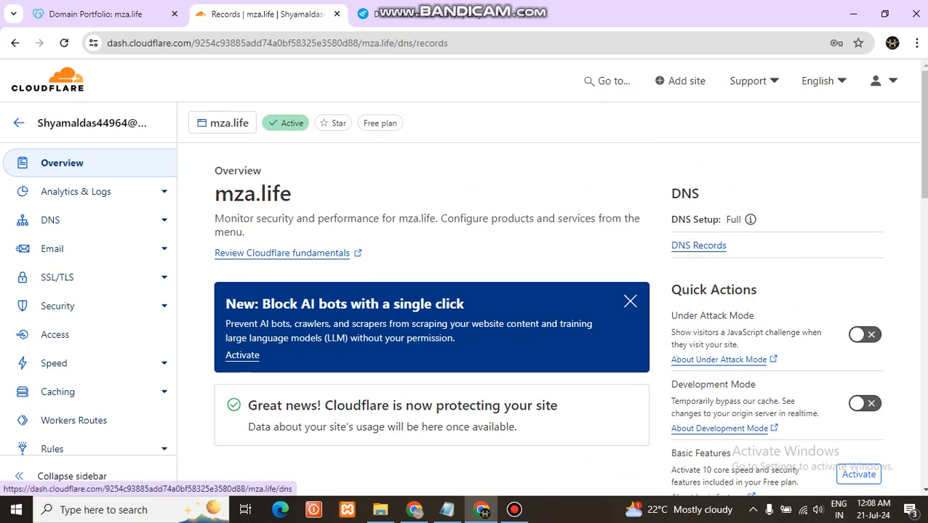
scroll(567, 320, down, 8)
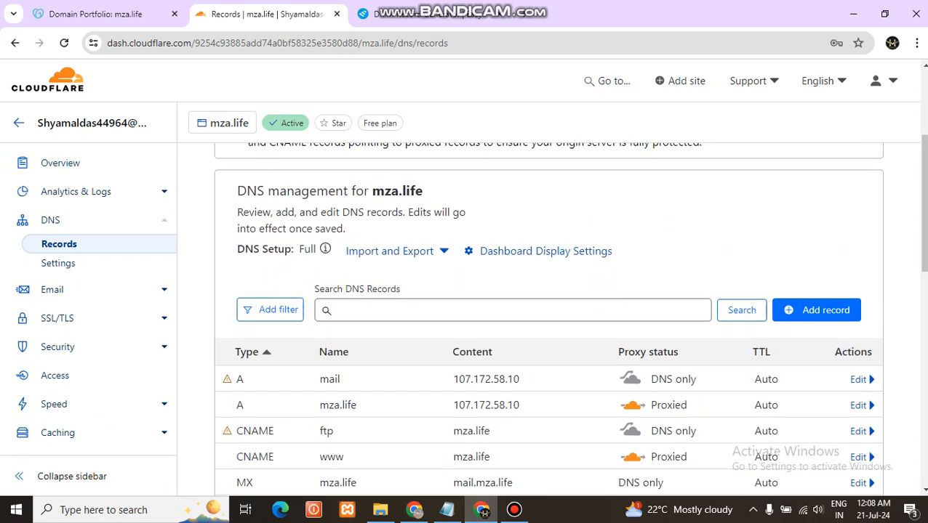
scroll(549, 313, down, 1)
scroll(549, 313, up, 1)
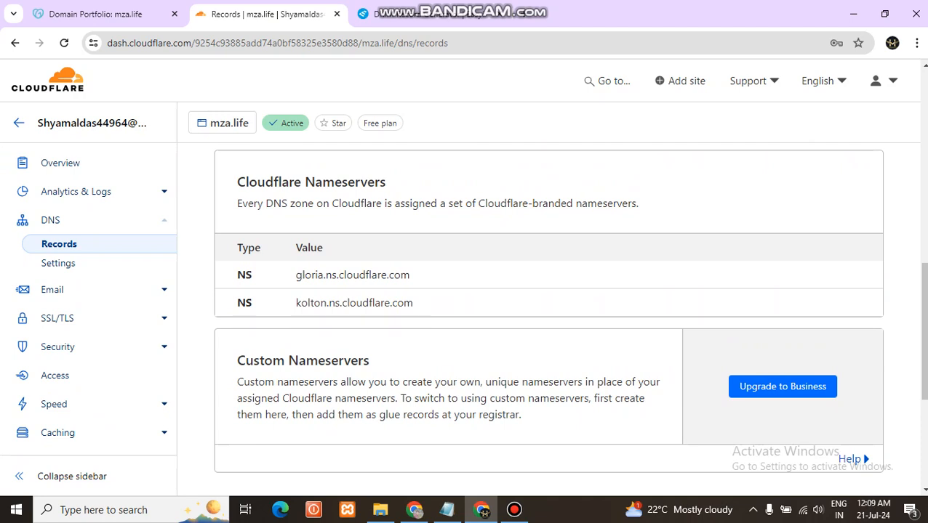
click(61, 163)
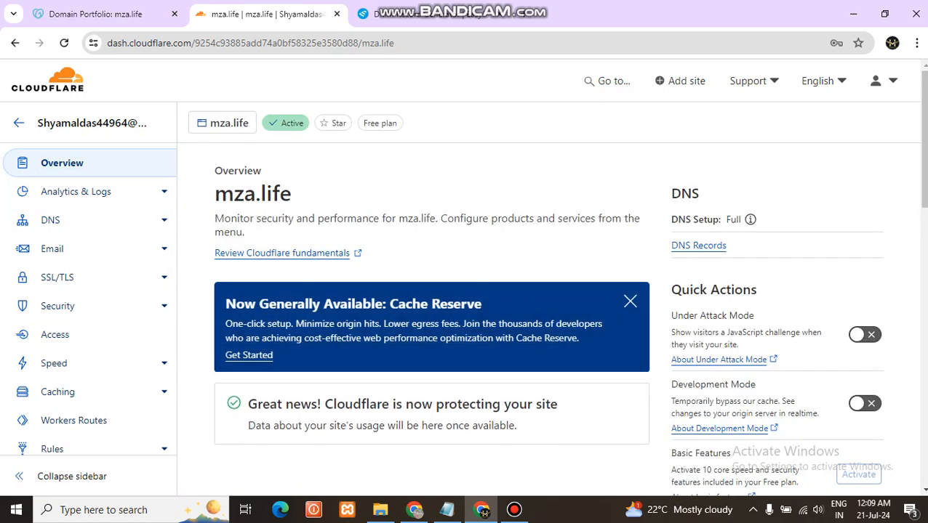
scroll(465, 291, down, 2)
scroll(466, 291, down, 2)
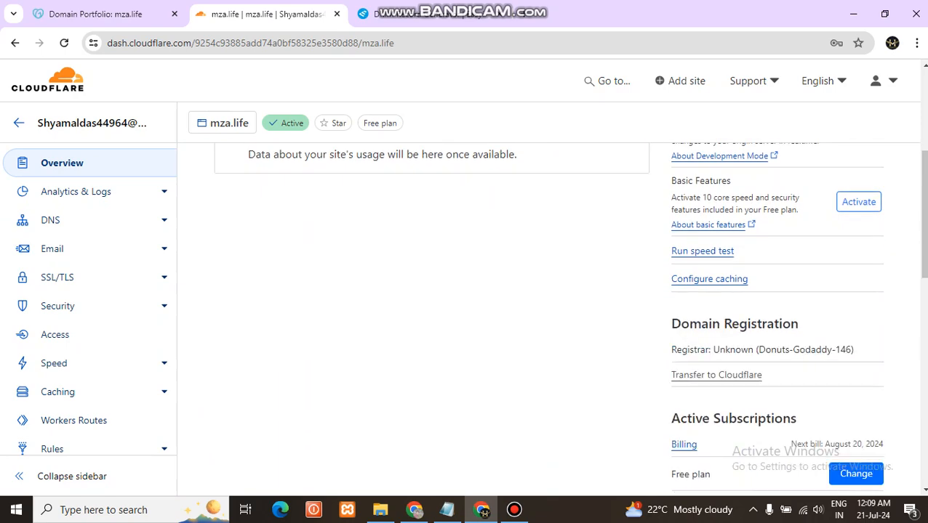
scroll(465, 291, up, 2)
scroll(466, 291, up, 2)
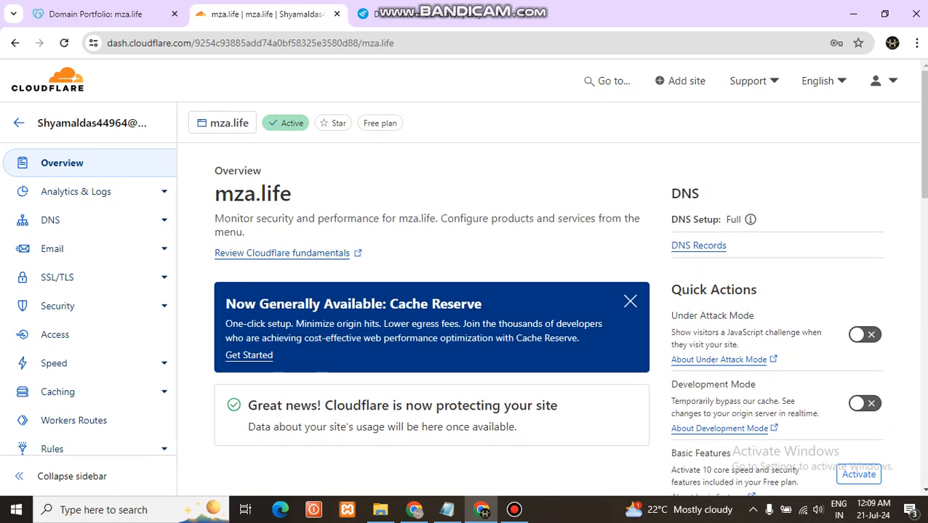
scroll(291, 254, down, 2)
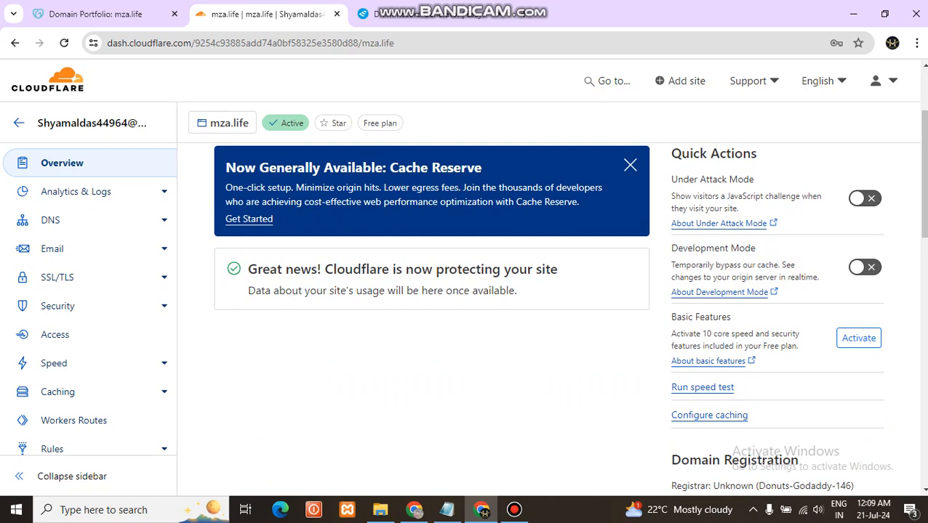
Examine the recommended zone set-up steps, DNS management and nameserver sections for mza.life, and return to the domain overview
click(51, 220)
scroll(545, 291, down, 5)
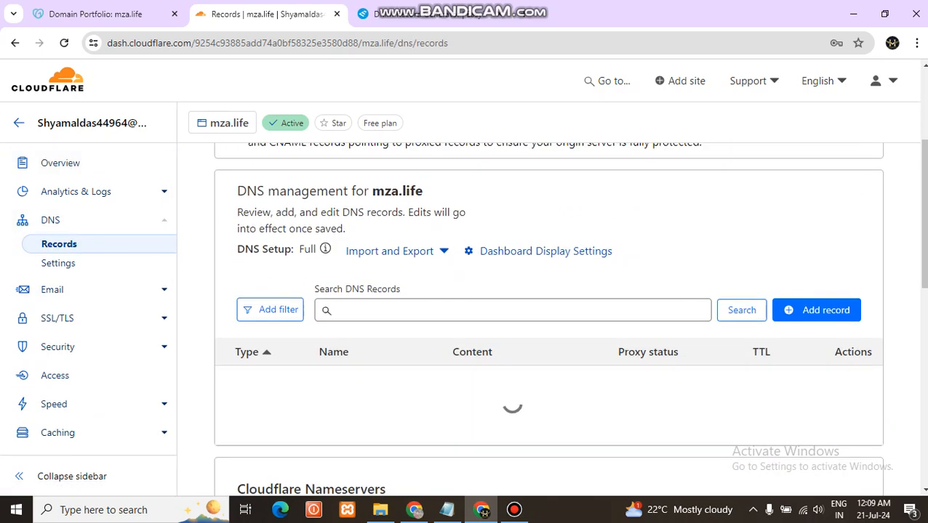
scroll(546, 319, down, 3)
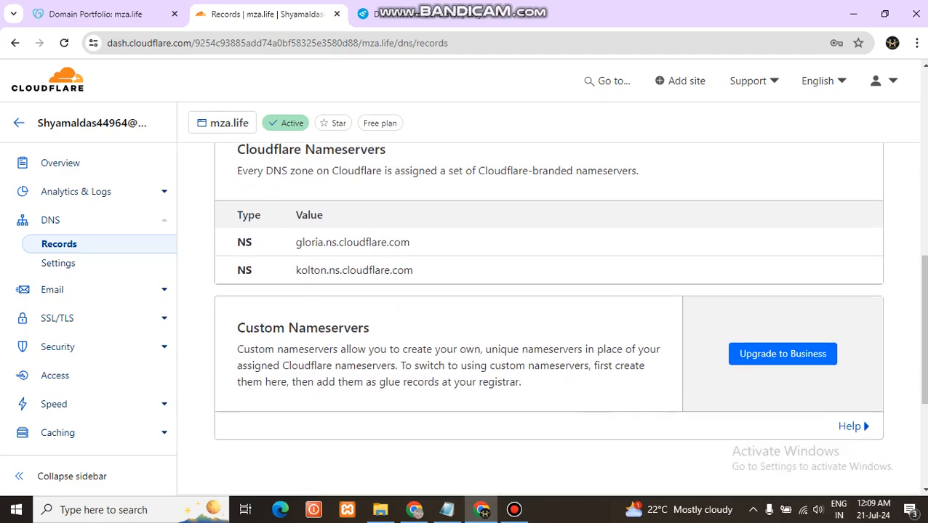
scroll(545, 319, up, 4)
scroll(545, 320, down, 5)
scroll(546, 320, up, 10)
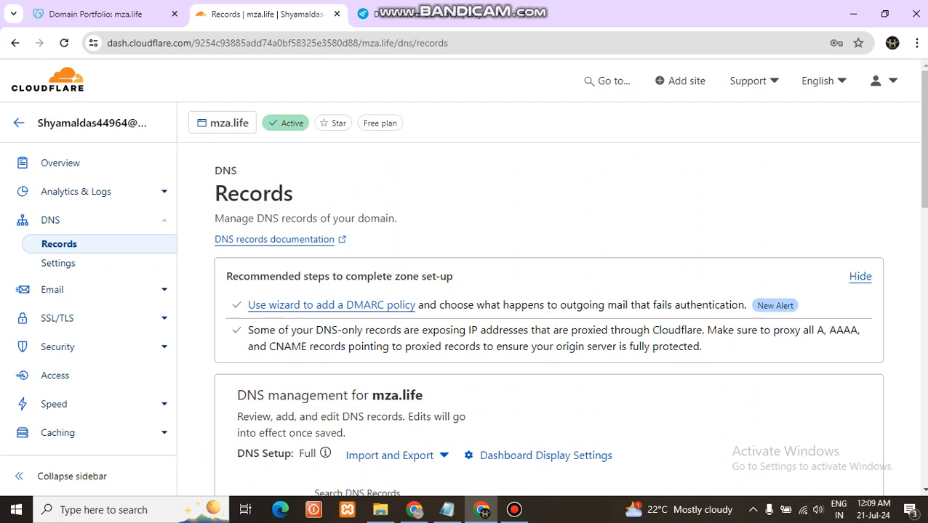
scroll(545, 320, down, 2)
scroll(545, 320, up, 2)
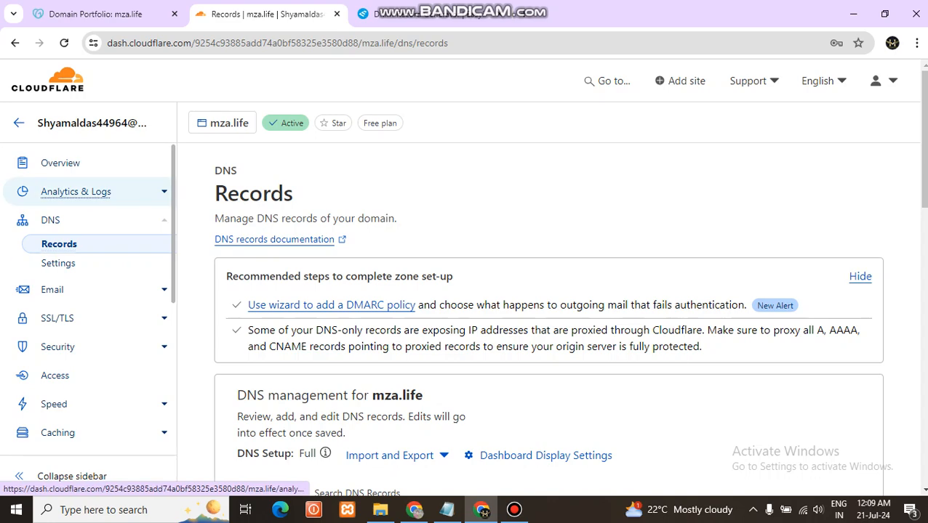
click(60, 163)
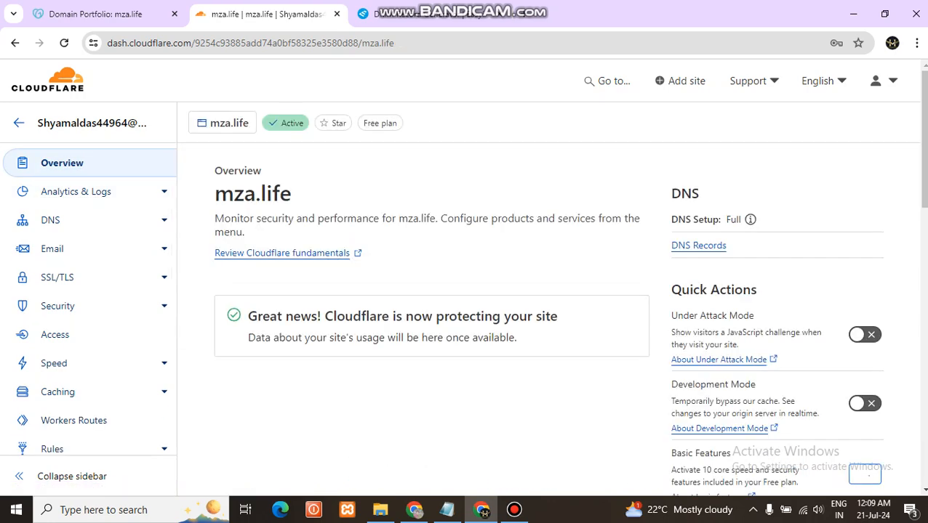
scroll(551, 283, down, 3)
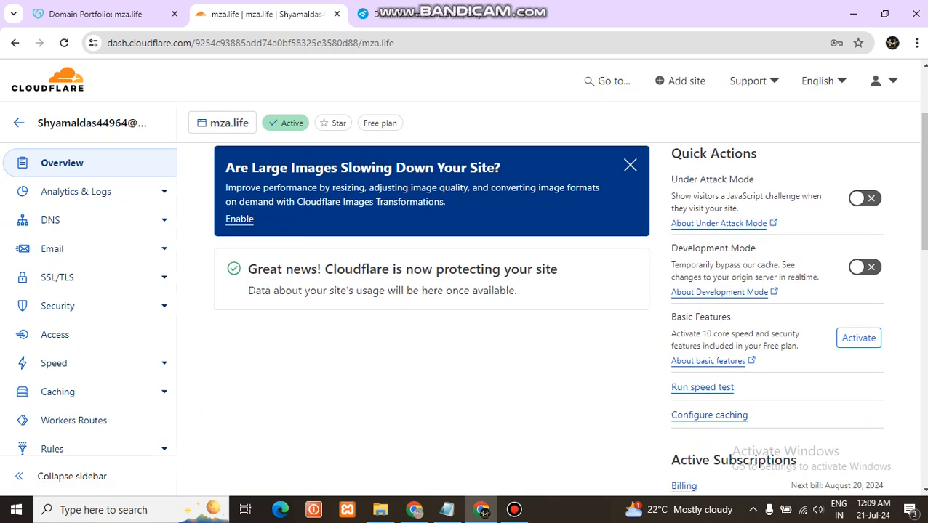
scroll(551, 283, up, 2)
scroll(551, 283, up, 1)
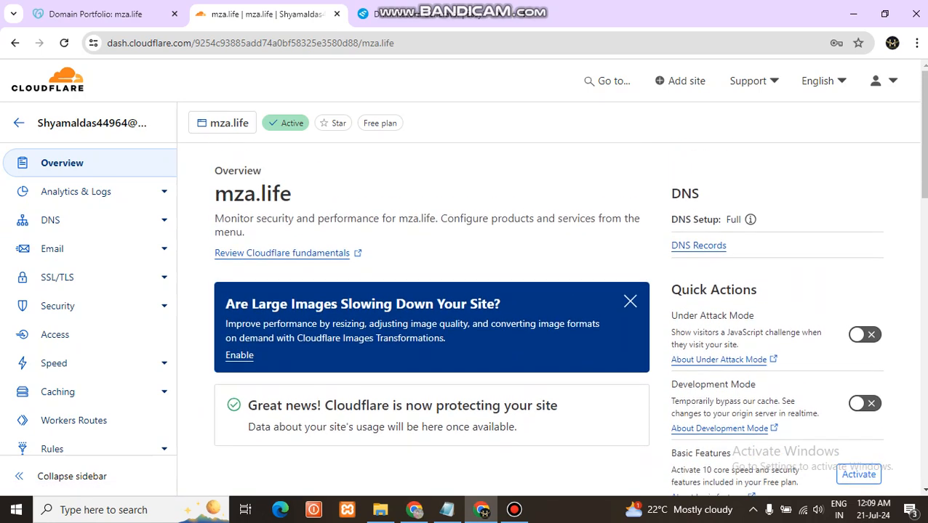
Copy gloria.ns.cloudflare.com from Cloudflare's assigned nameservers and set it as the first custom nameserver of mza.life in GoDaddy
click(51, 220)
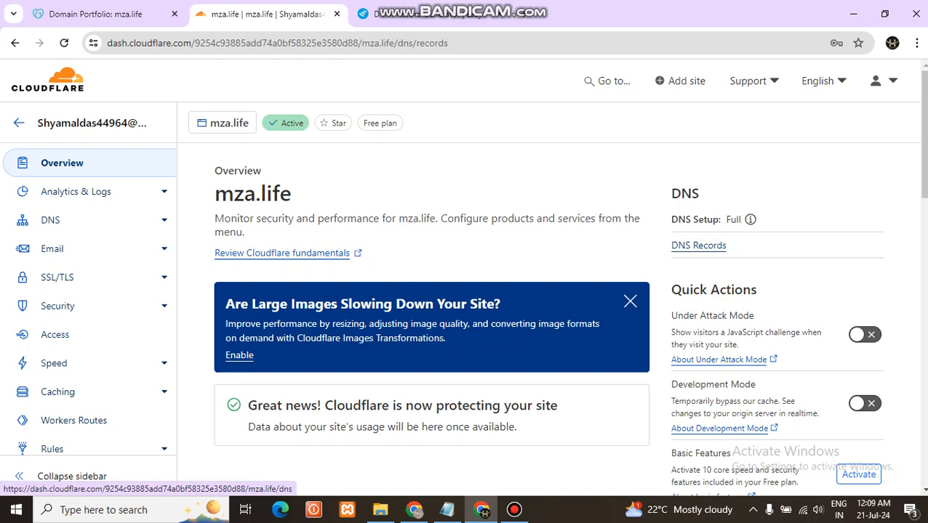
scroll(551, 313, down, 5)
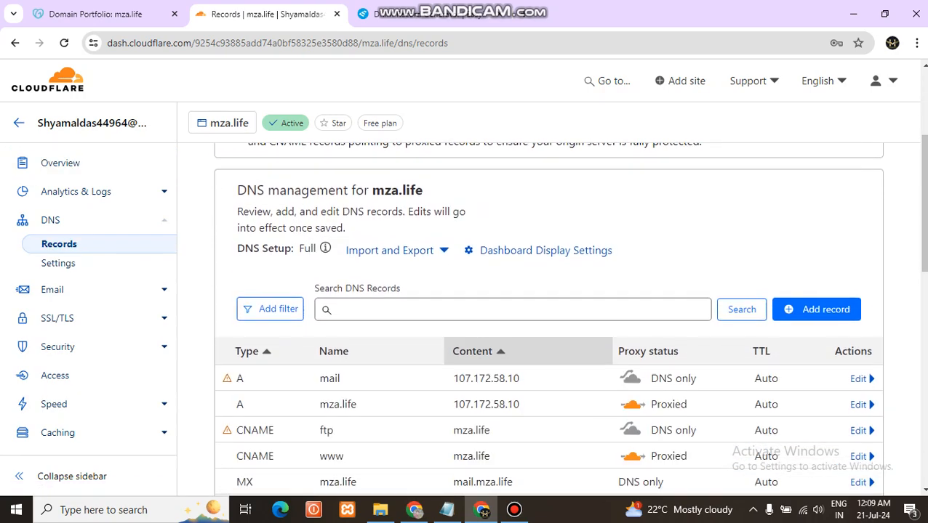
scroll(551, 313, down, 3)
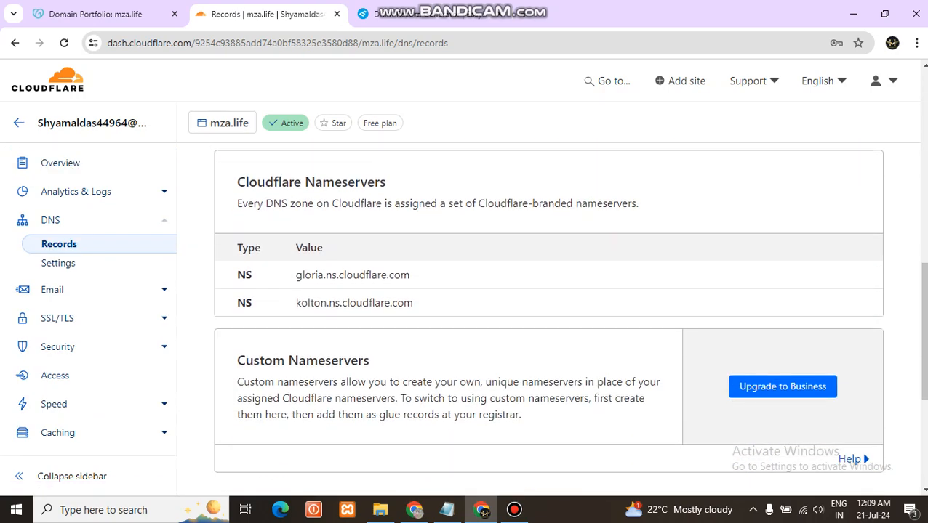
drag(410, 275, 305, 275)
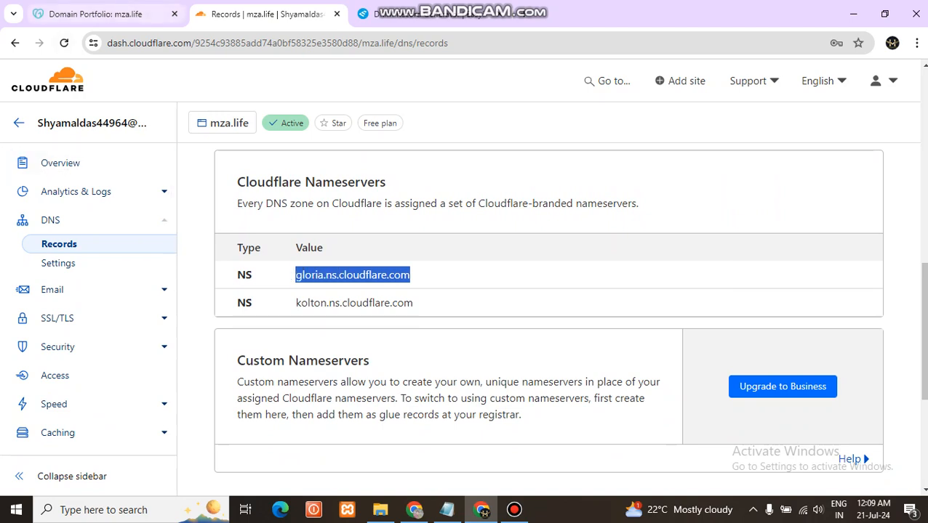
click(95, 14)
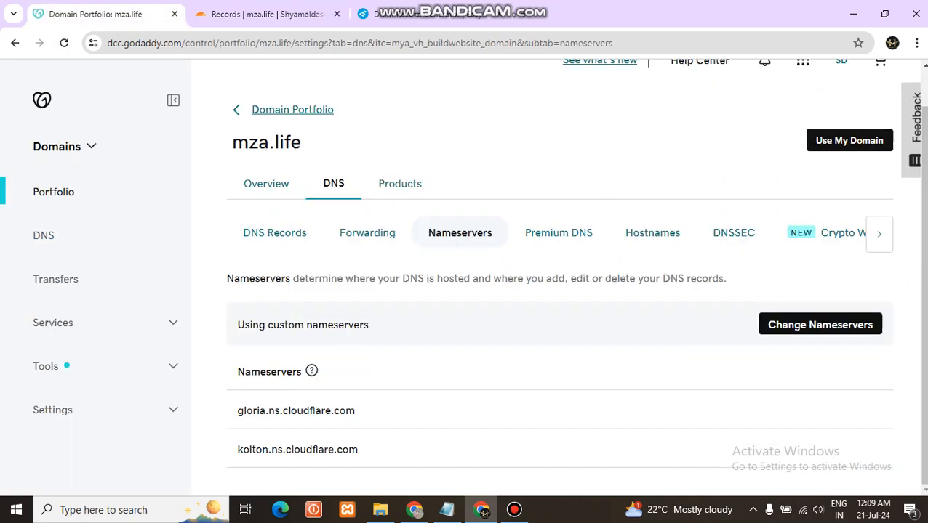
click(820, 325)
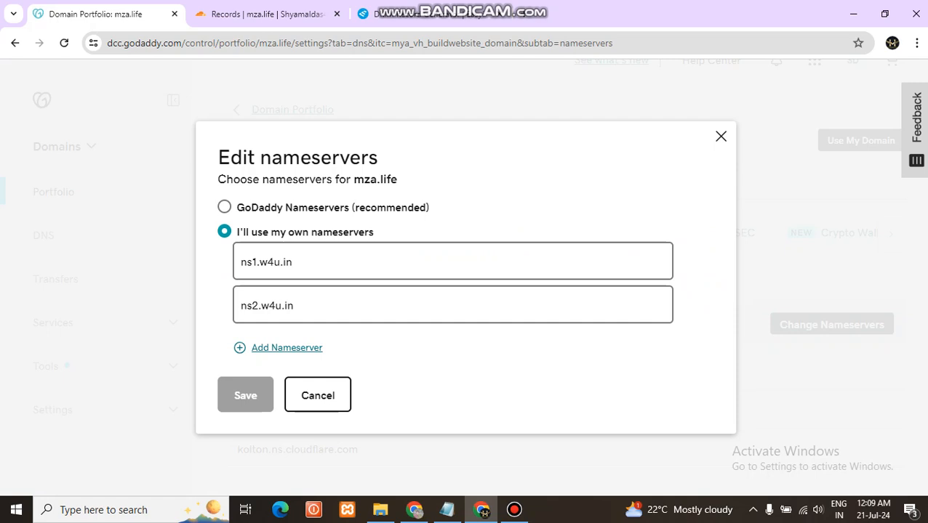
key(ctrl+a)
text(gloria.ns.cloudflare.com)
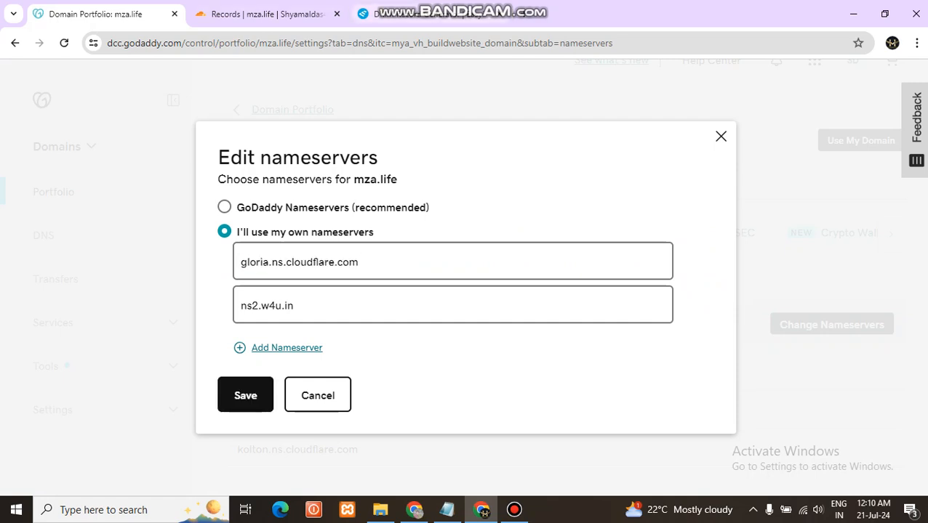
Copy kolton.ns.cloudflare.com from Cloudflare and replace the second custom nameserver of mza.life in GoDaddy with it
click(271, 14)
drag(413, 303, 295, 304)
key(ctrl+c)
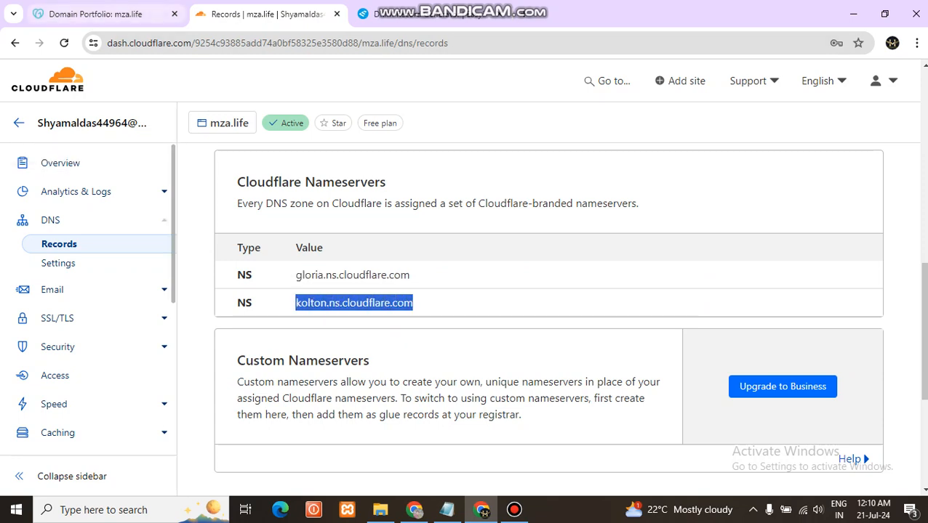
click(96, 14)
click(294, 305)
key(ctrl+a)
key(ctrl+v)
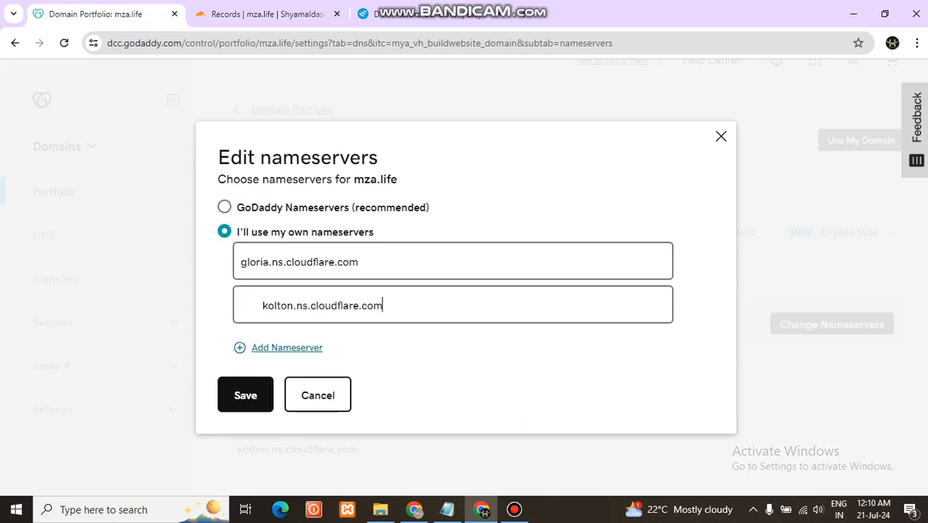
Remove the leading spaces before kolton.ns.cloudflare.com in the second nameserver, save the nameservers and consent to the update for mza.life
key(BackSpace)
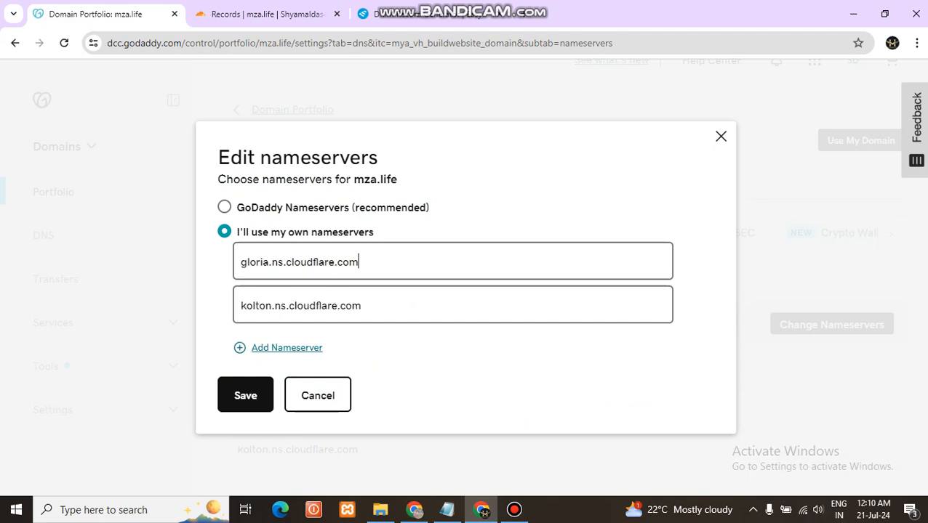
click(361, 305)
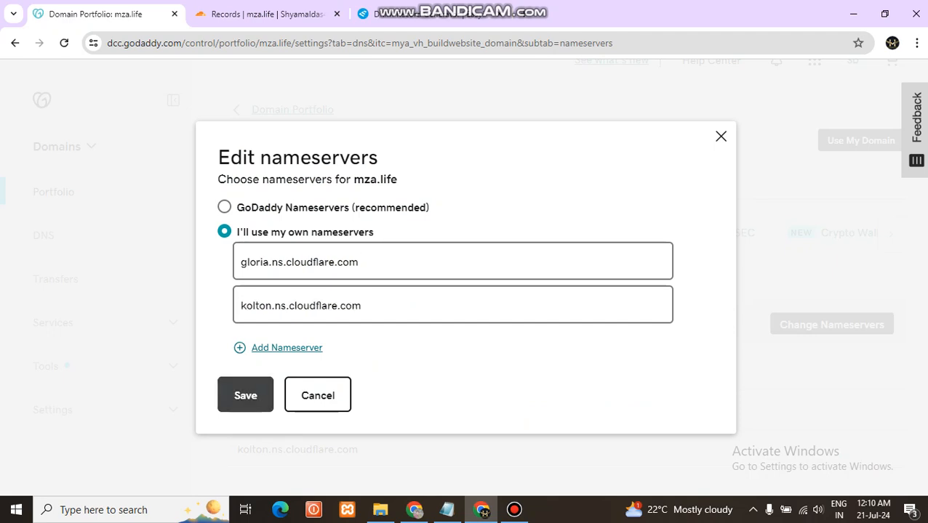
click(246, 396)
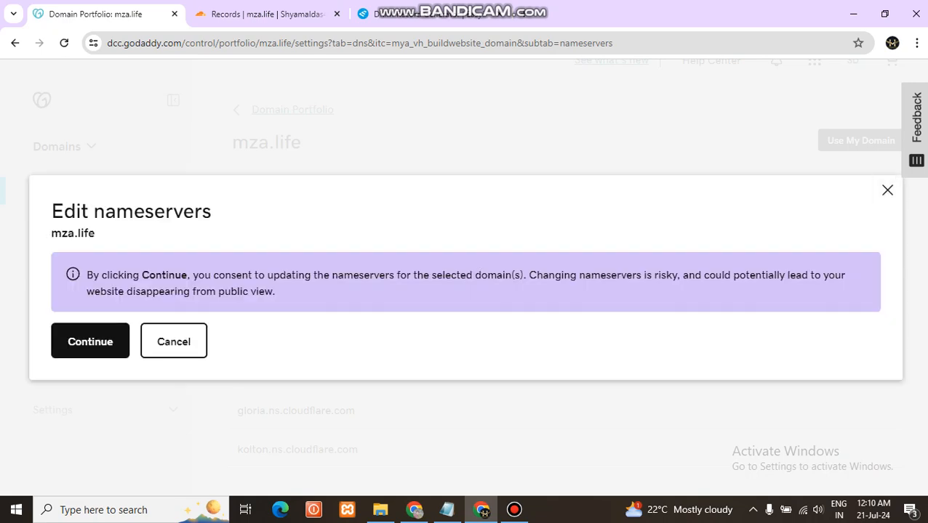
click(90, 342)
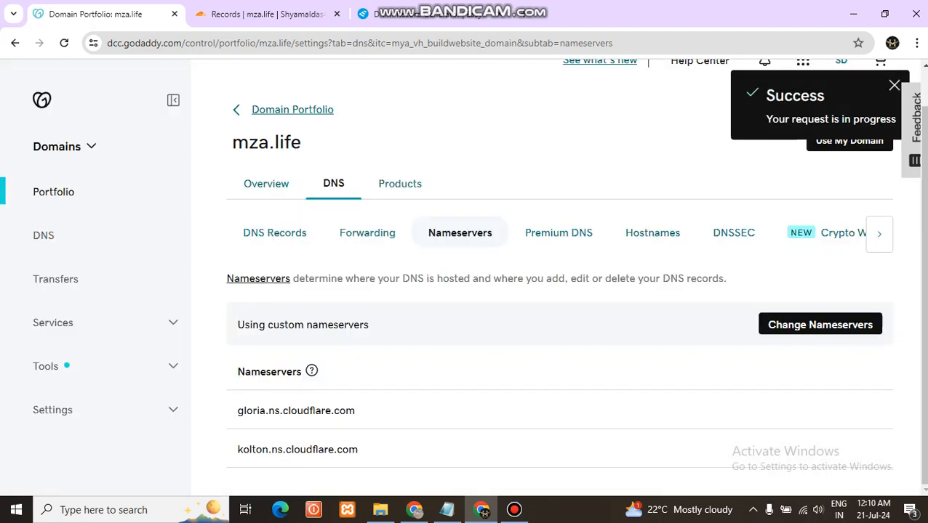
click(367, 233)
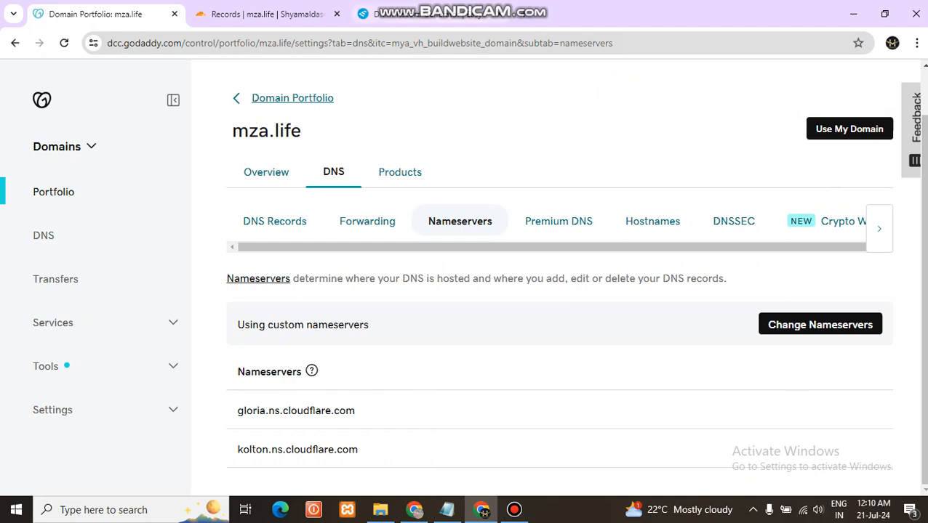
Close the EasyDMARC page and search Google for intodns in a new browser tab
click(499, 14)
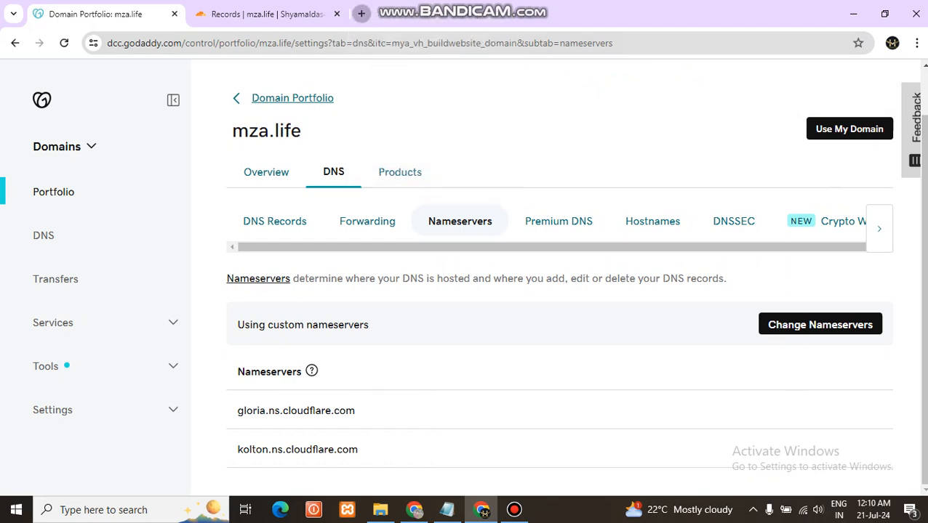
click(361, 14)
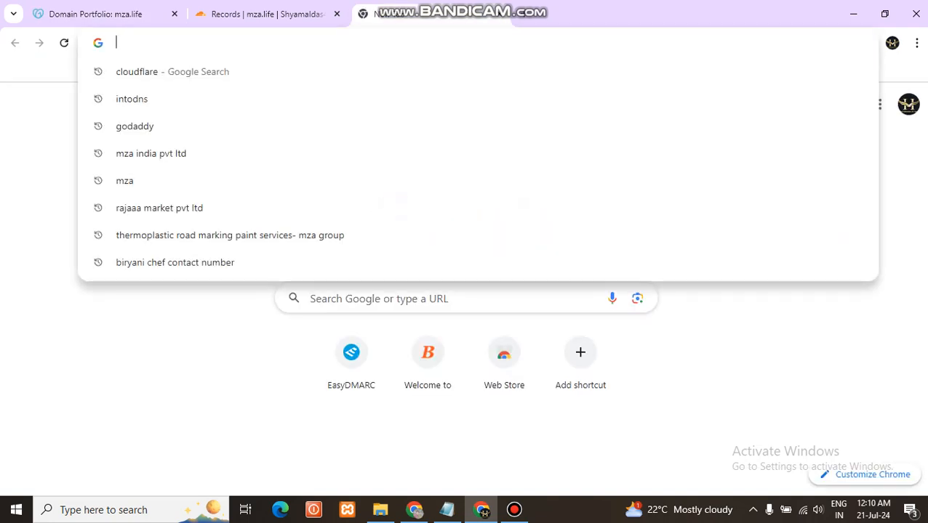
text(intodns)
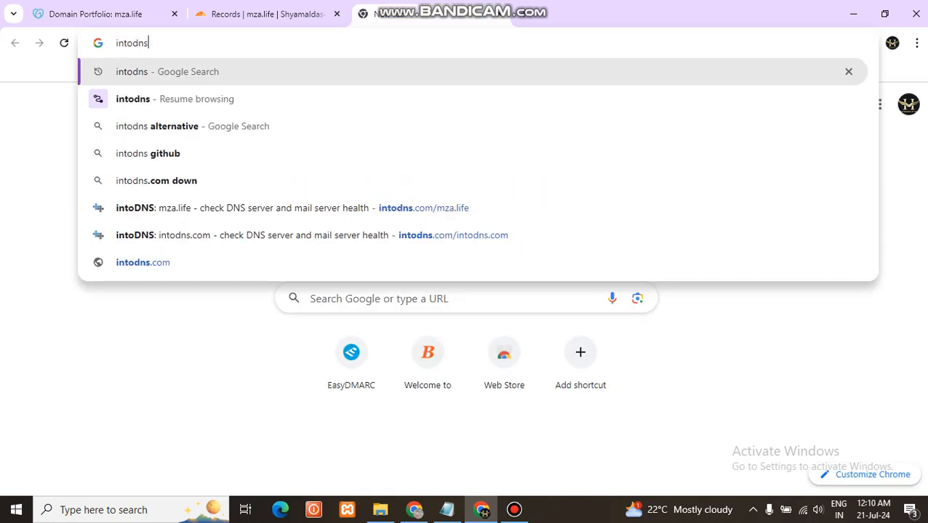
key(Return)
Open the intoDNS checker from the search results and run a DNS report for mza.life
click(218, 255)
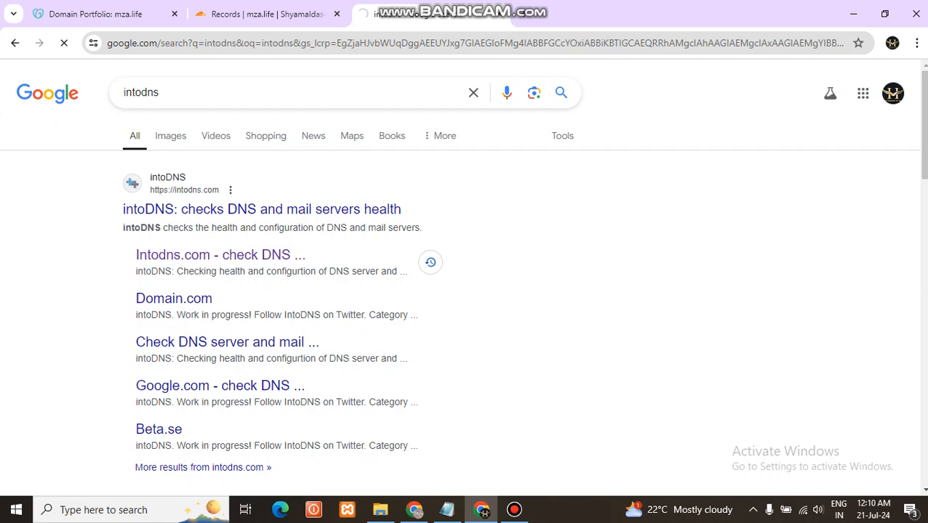
click(218, 255)
click(663, 94)
click(670, 126)
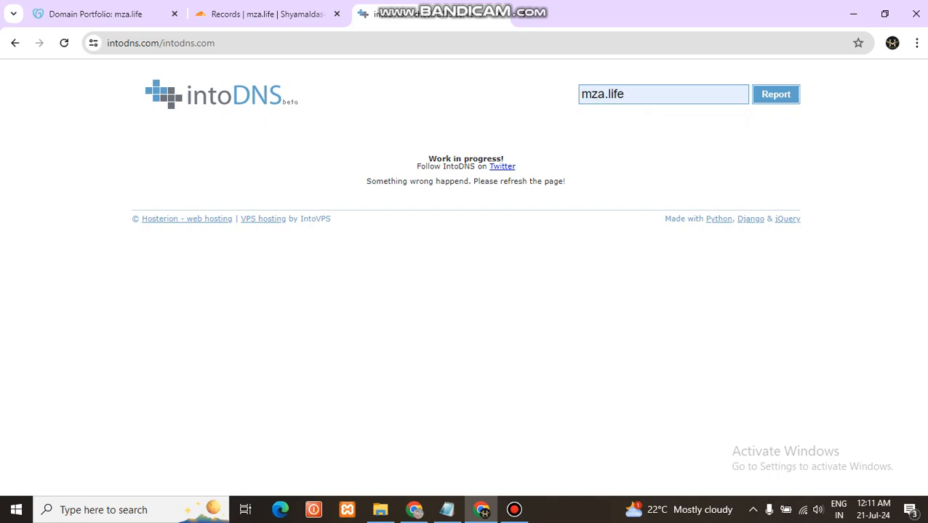
key(Return)
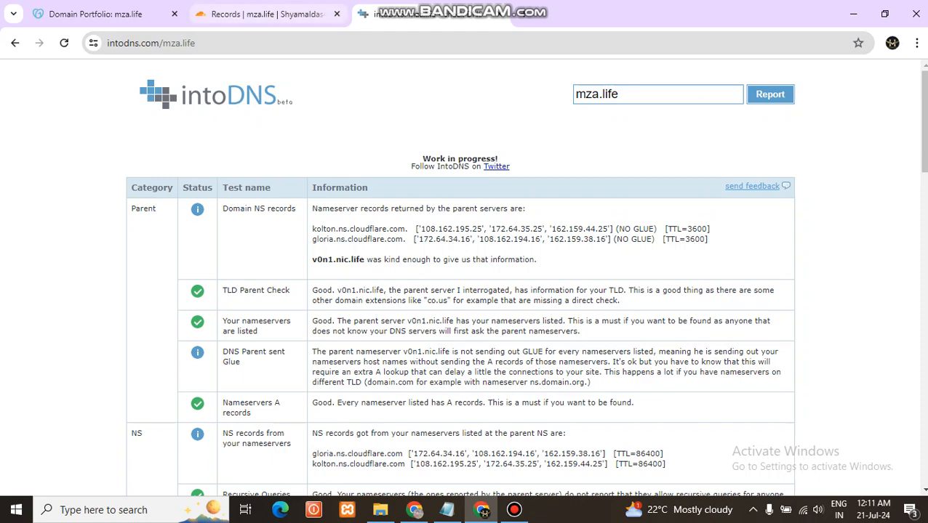
Return to the Cloudflare account home and check the status of mza.life in the site list
click(262, 14)
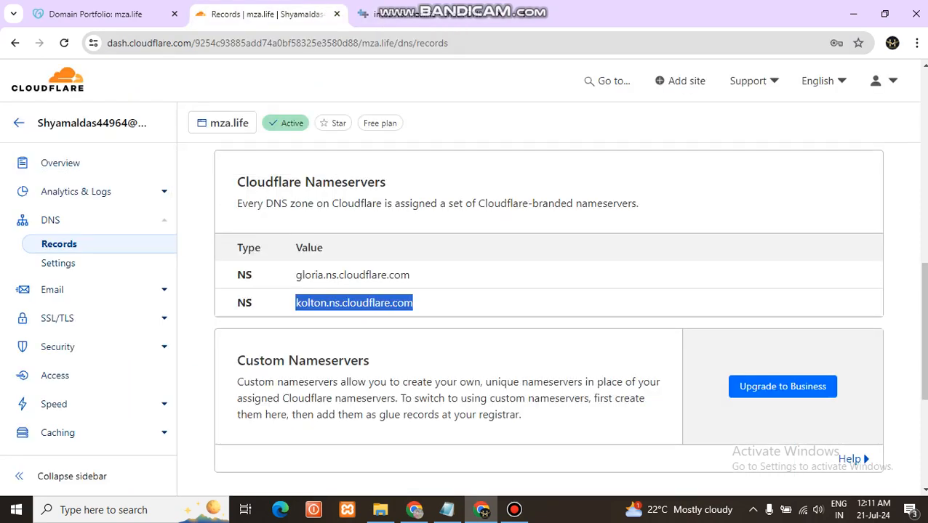
click(19, 123)
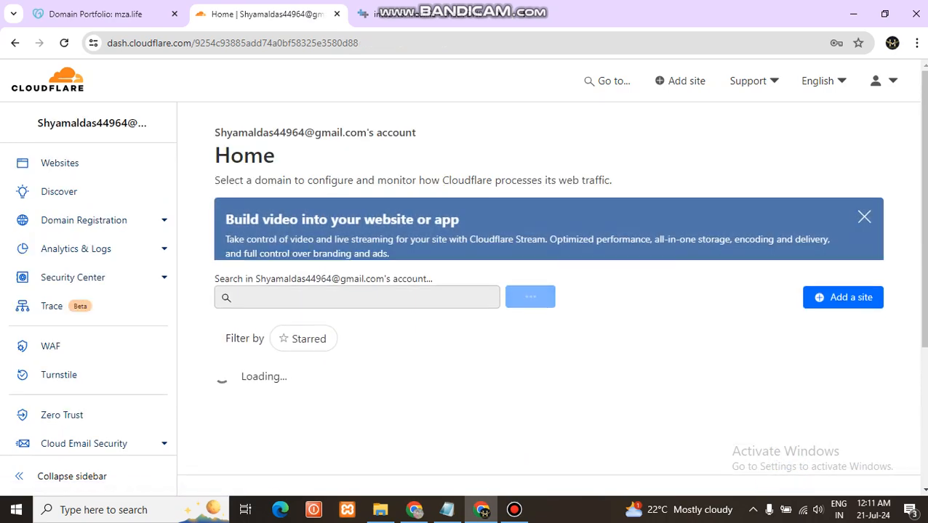
scroll(378, 349, down, 1)
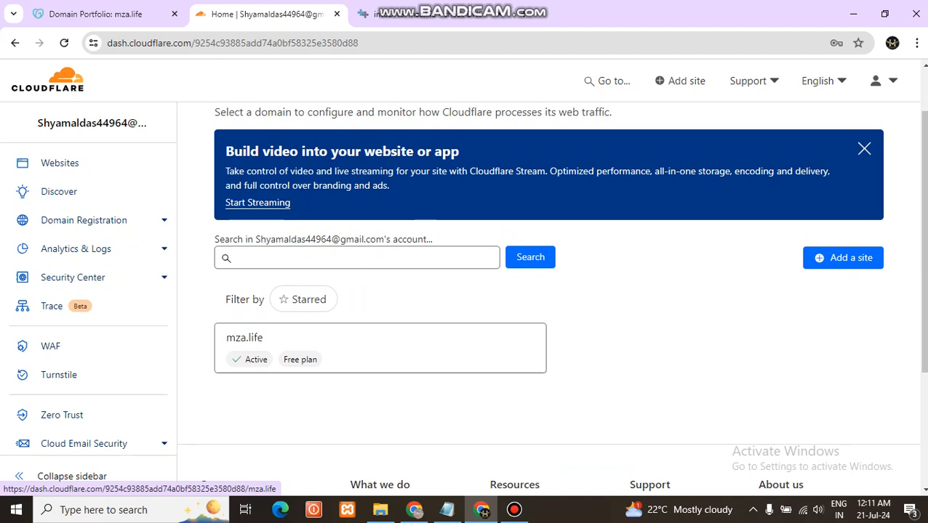
Open a blank browser tab and clear the pasted text from its address field
key(ctrl+t)
click(465, 43)
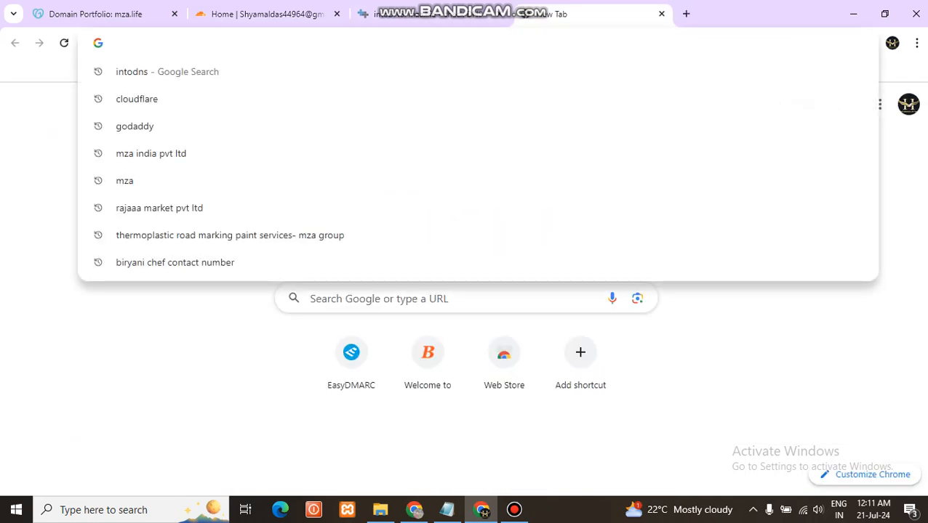
key(ctrl+v)
key(BackSpace)
key(BackSpace)
key(BackSpace)
key(BackSpace)
key(BackSpace)
key(BackSpace)
key(BackSpace)
key(BackSpace)
key(BackSpace)
key(BackSpace)
key(BackSpace)
key(BackSpace)
key(BackSpace)
key(BackSpace)
key(BackSpace)
key(BackSpace)
key(BackSpace)
key(BackSpace)
key(BackSpace)
key(BackSpace)
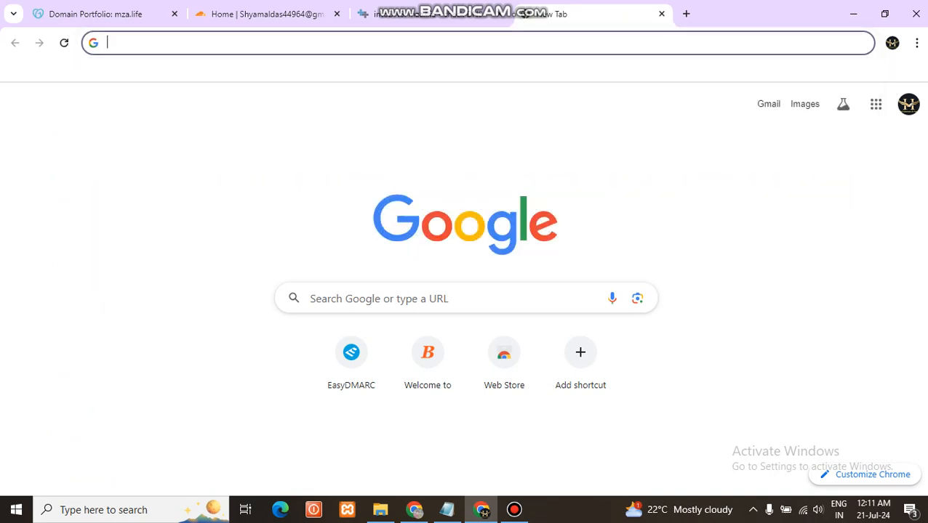
Copy mza.life from the intoDNS report, load that website in the blank tab and view its site security information
click(267, 14)
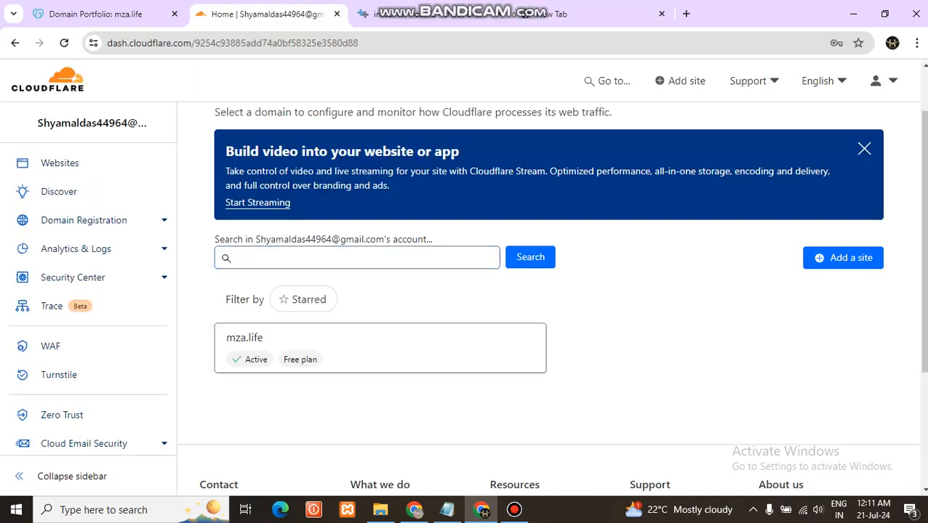
scroll(549, 276, up, 1)
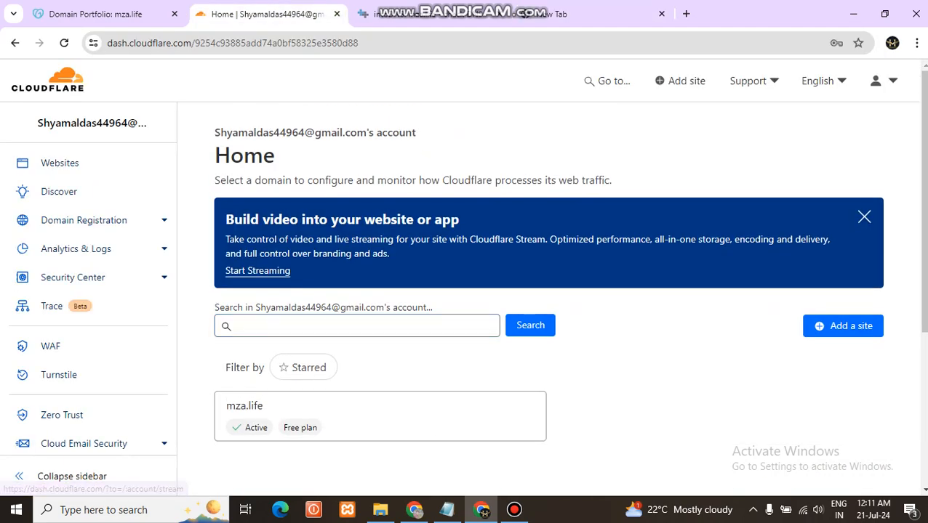
click(429, 14)
key(ctrl+a)
key(ctrl+c)
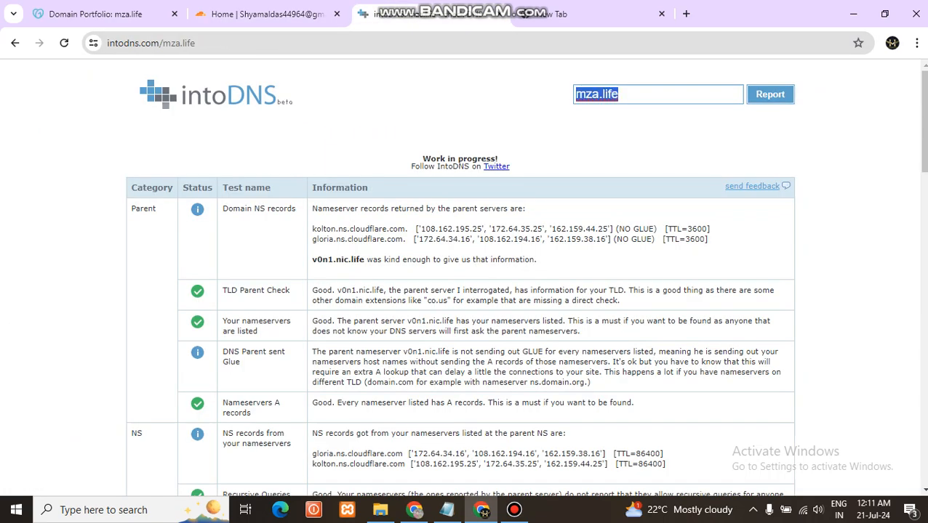
click(581, 14)
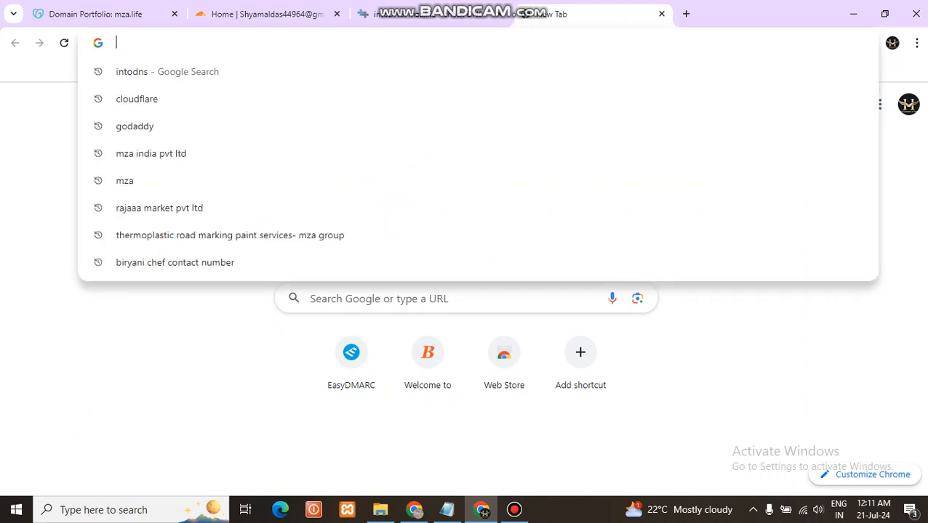
key(ctrl+v)
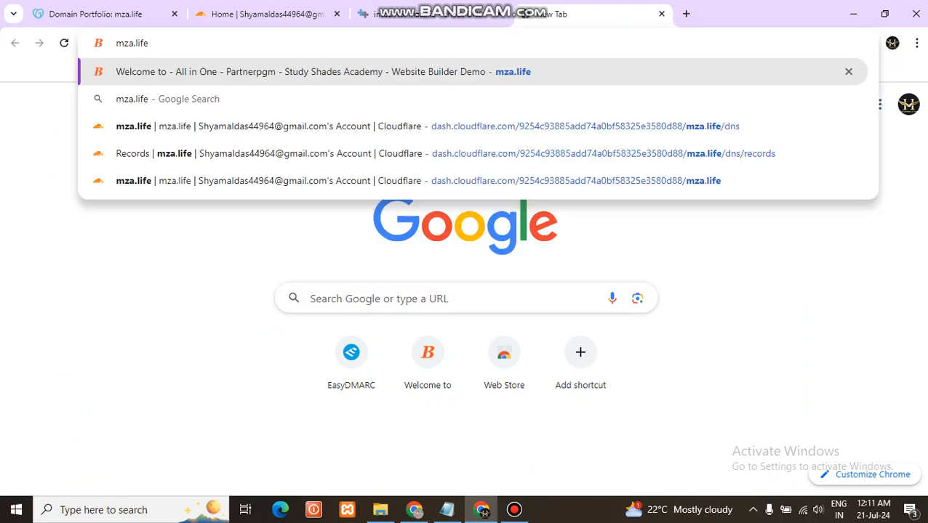
key(Return)
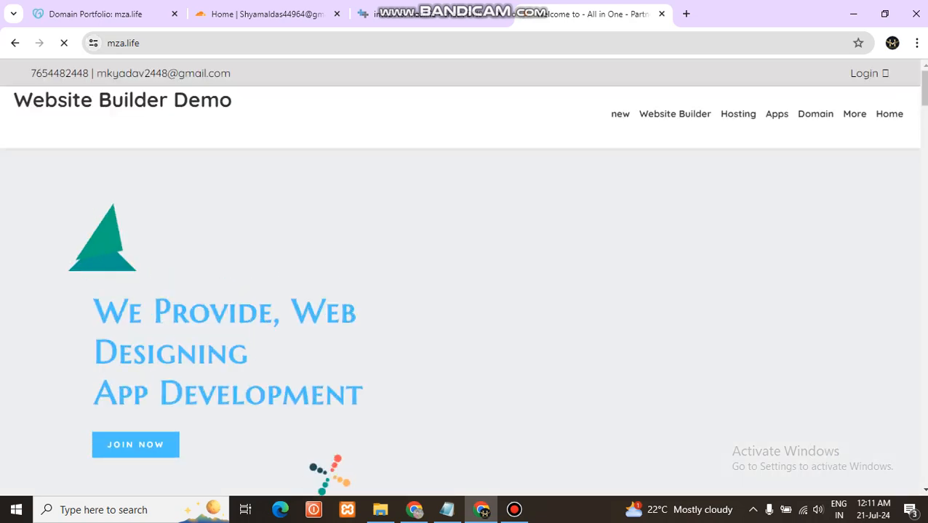
click(93, 43)
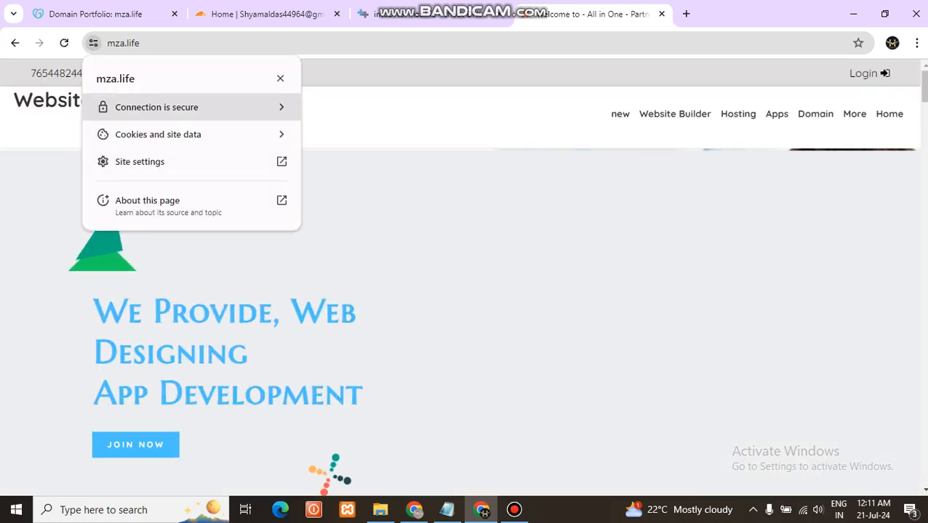